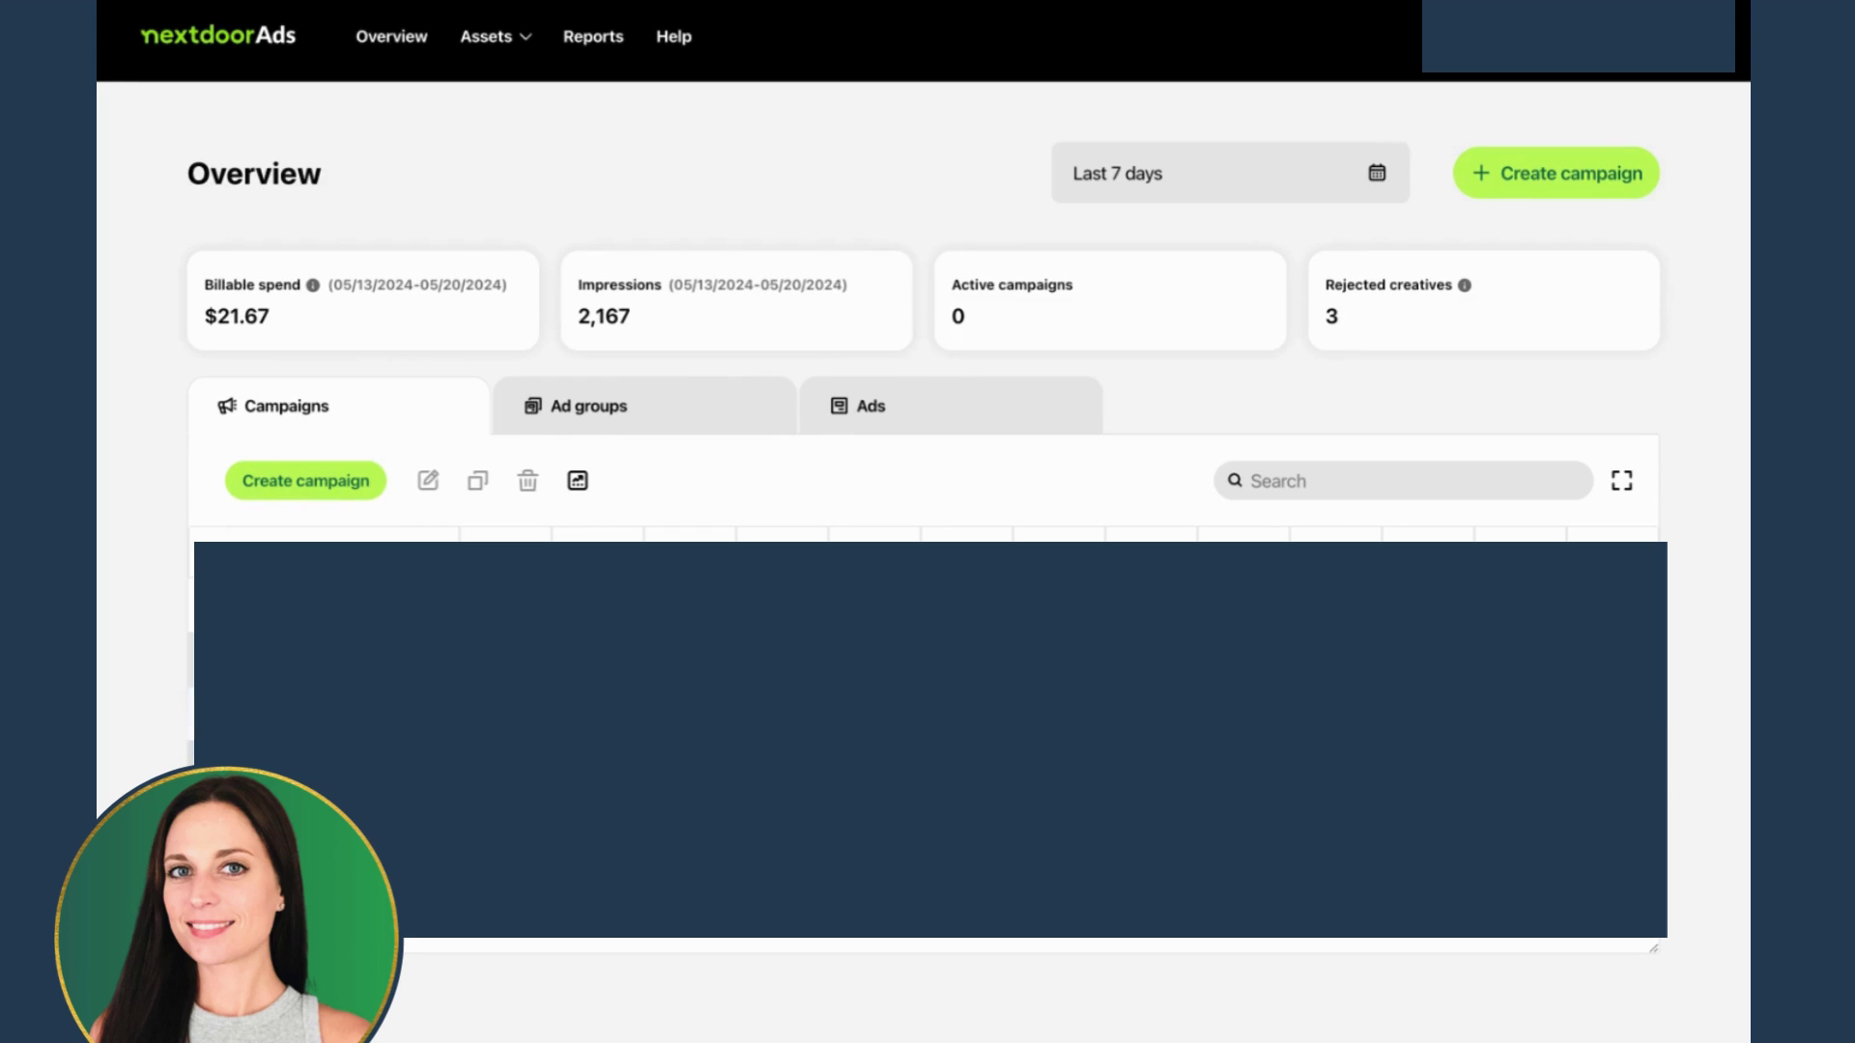
Start a new campaign named 'Lead Gen' with the Lead Generation objective.
click(295, 493)
click(725, 280)
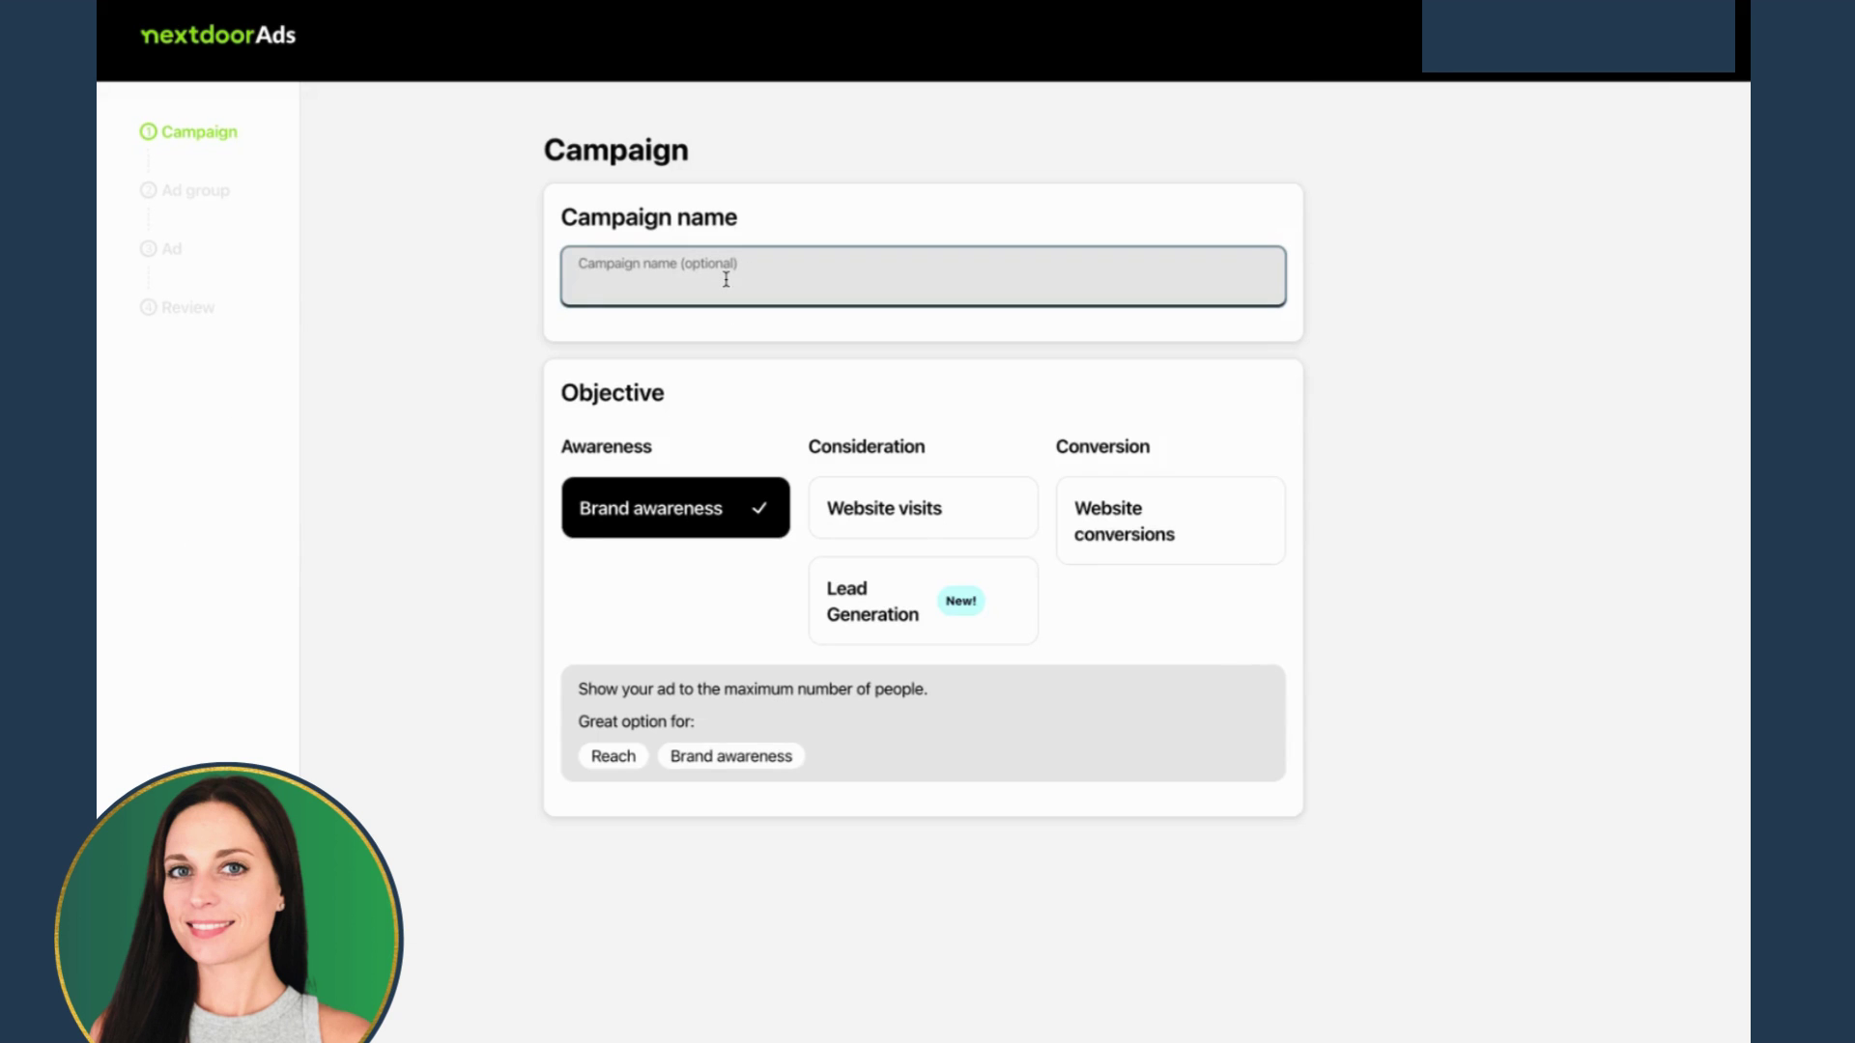
text(Lead Gen)
click(876, 628)
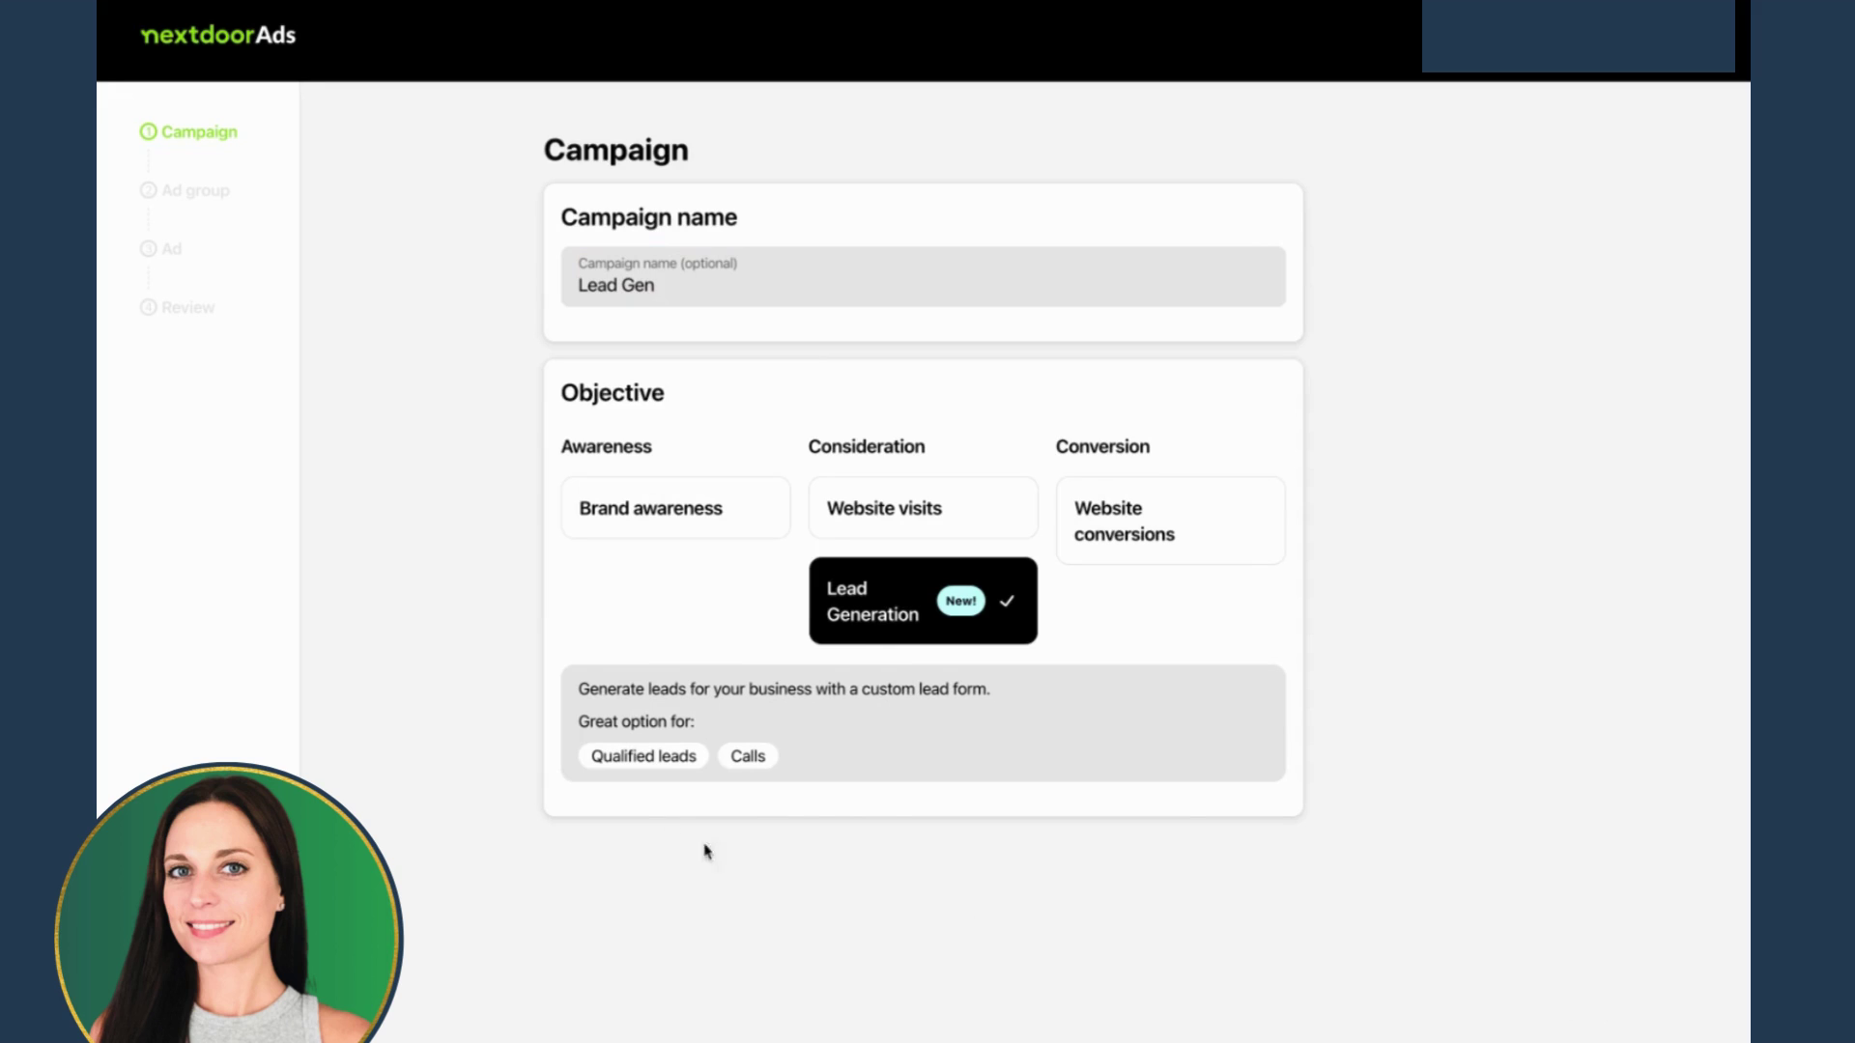
drag(726, 758, 796, 763)
click(819, 768)
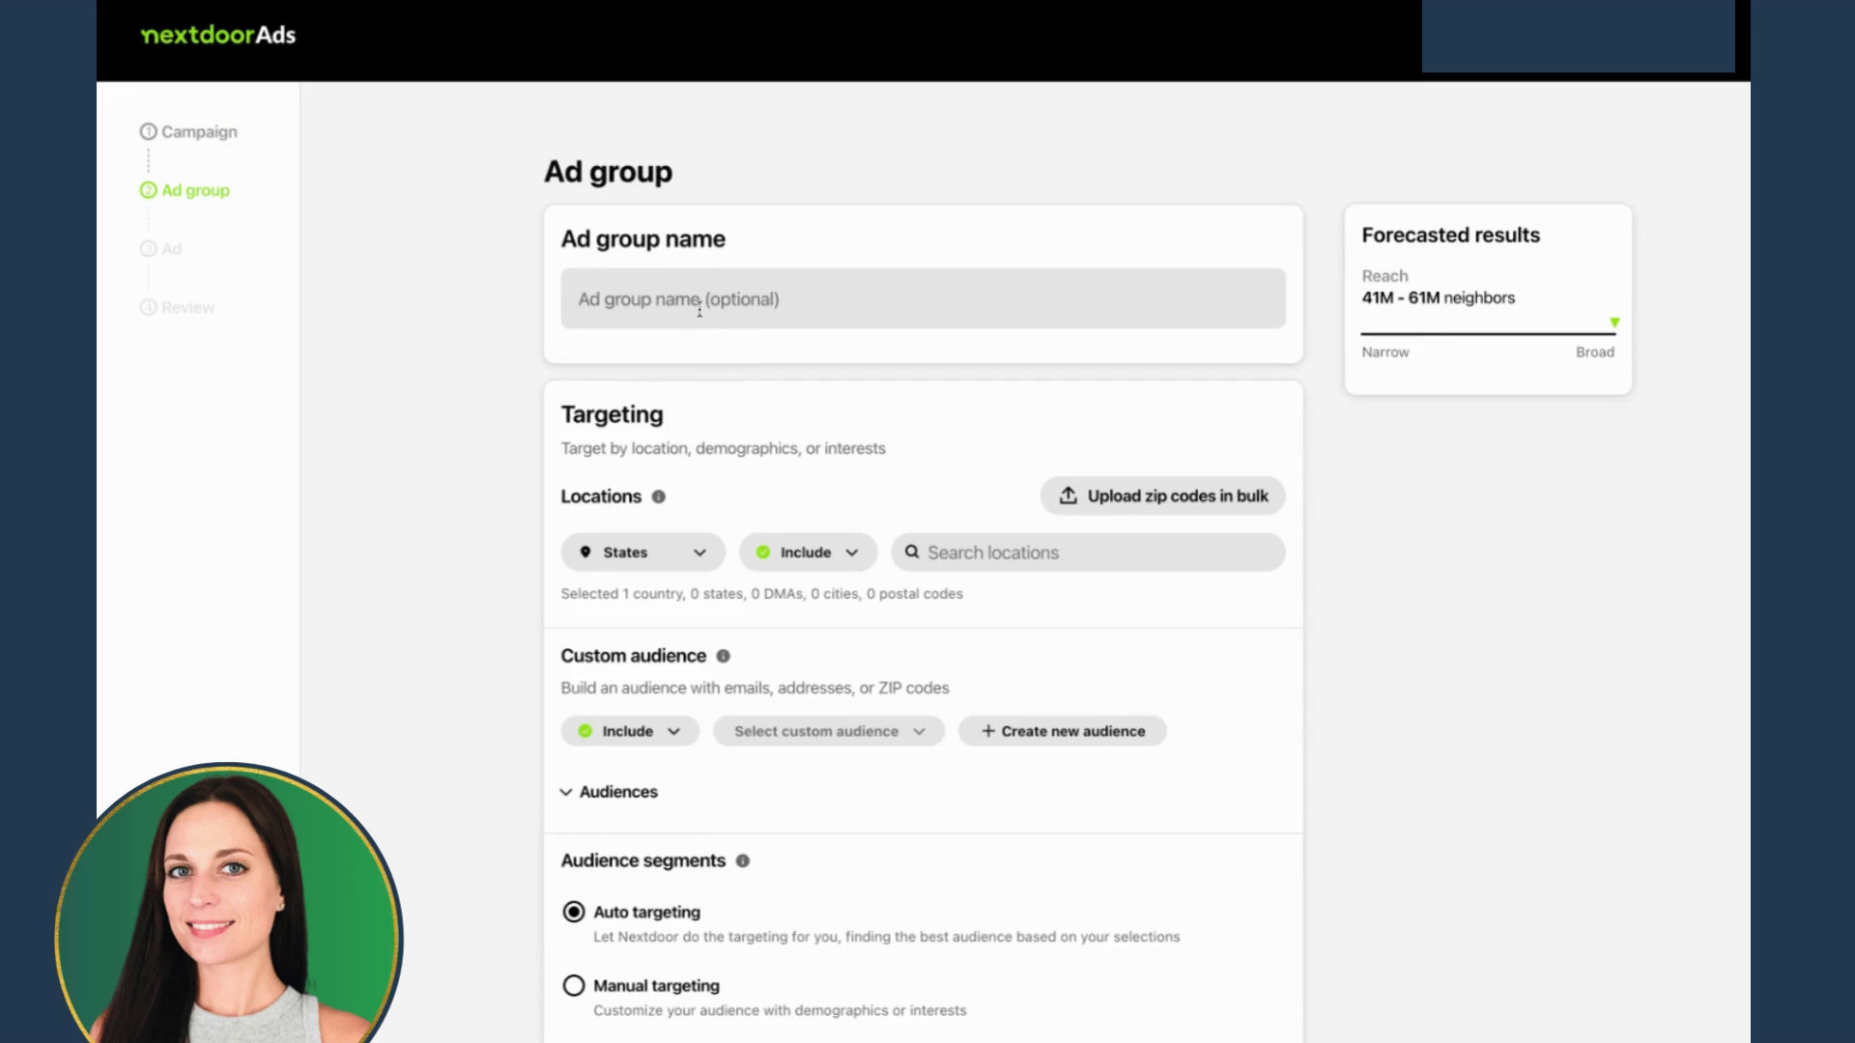
Name the ad group 'Lead Gen_May_Zips' and review the location targeting types.
click(699, 311)
text(Lead)
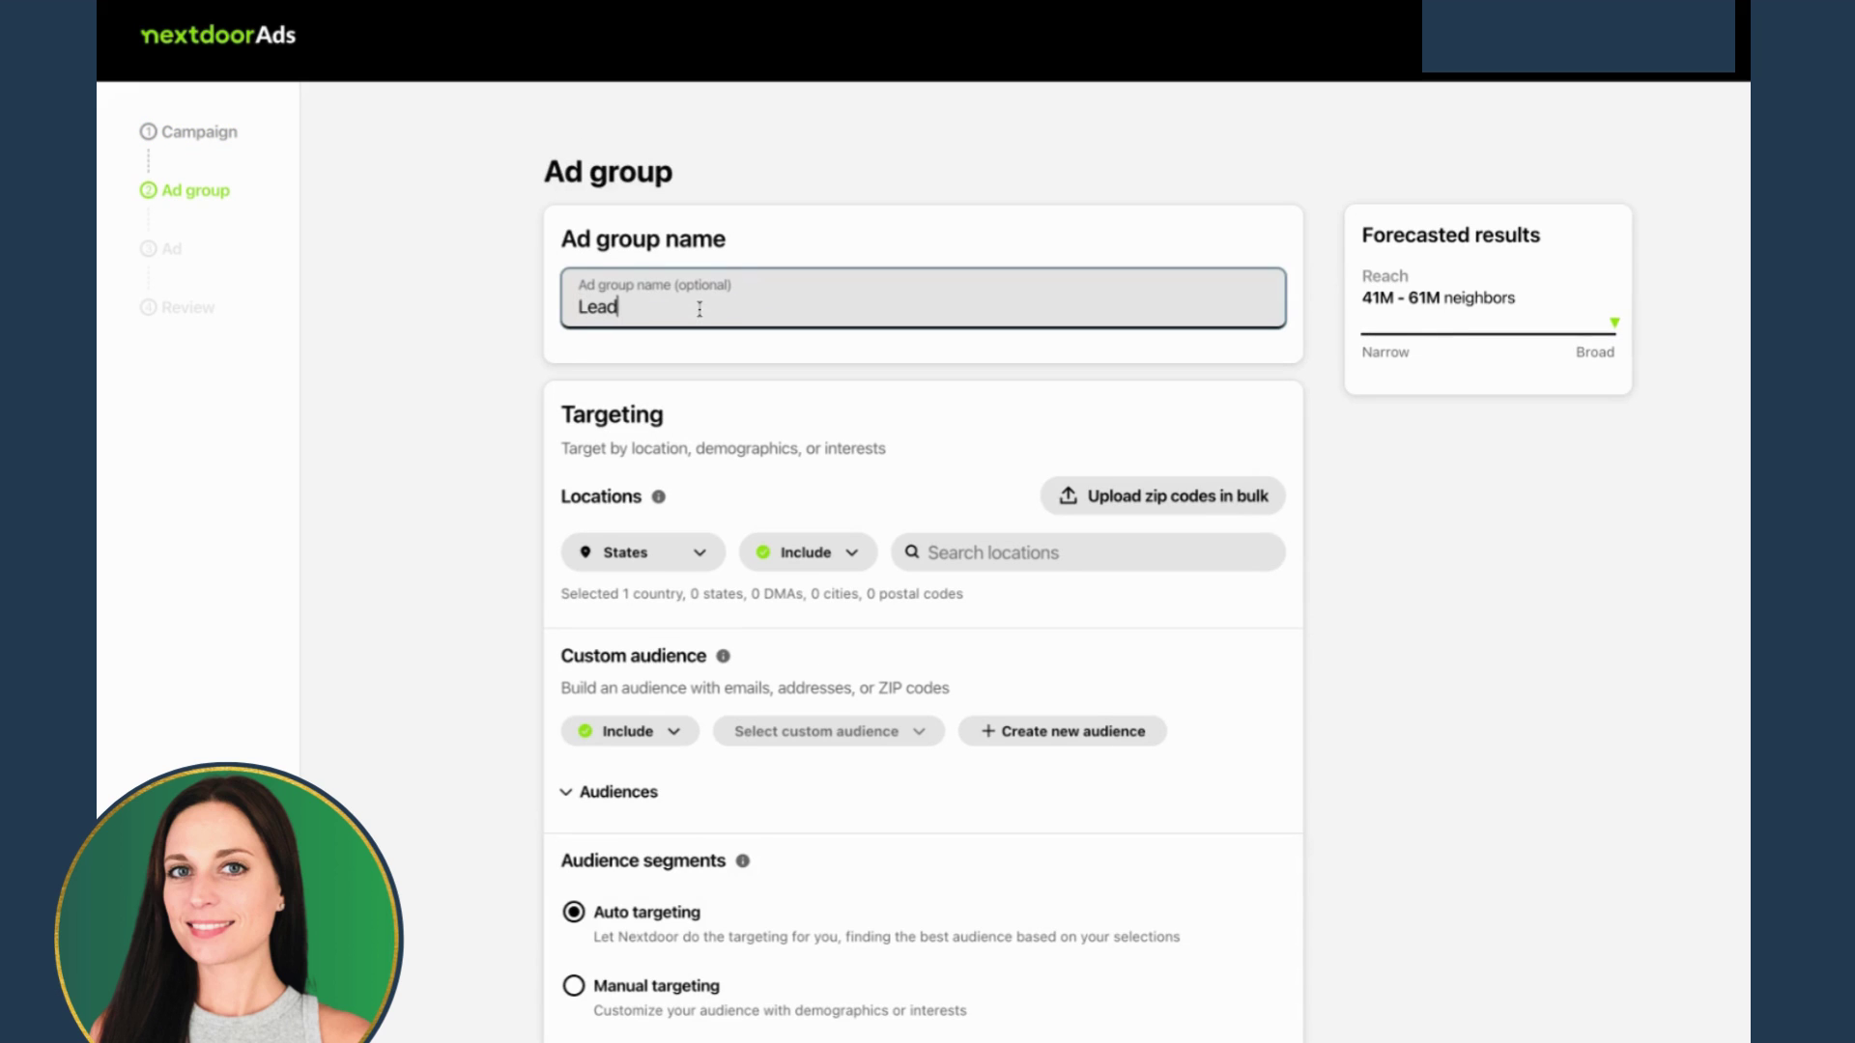
text( Gen_May_Zips)
scroll(618, 614, down, 1)
click(646, 475)
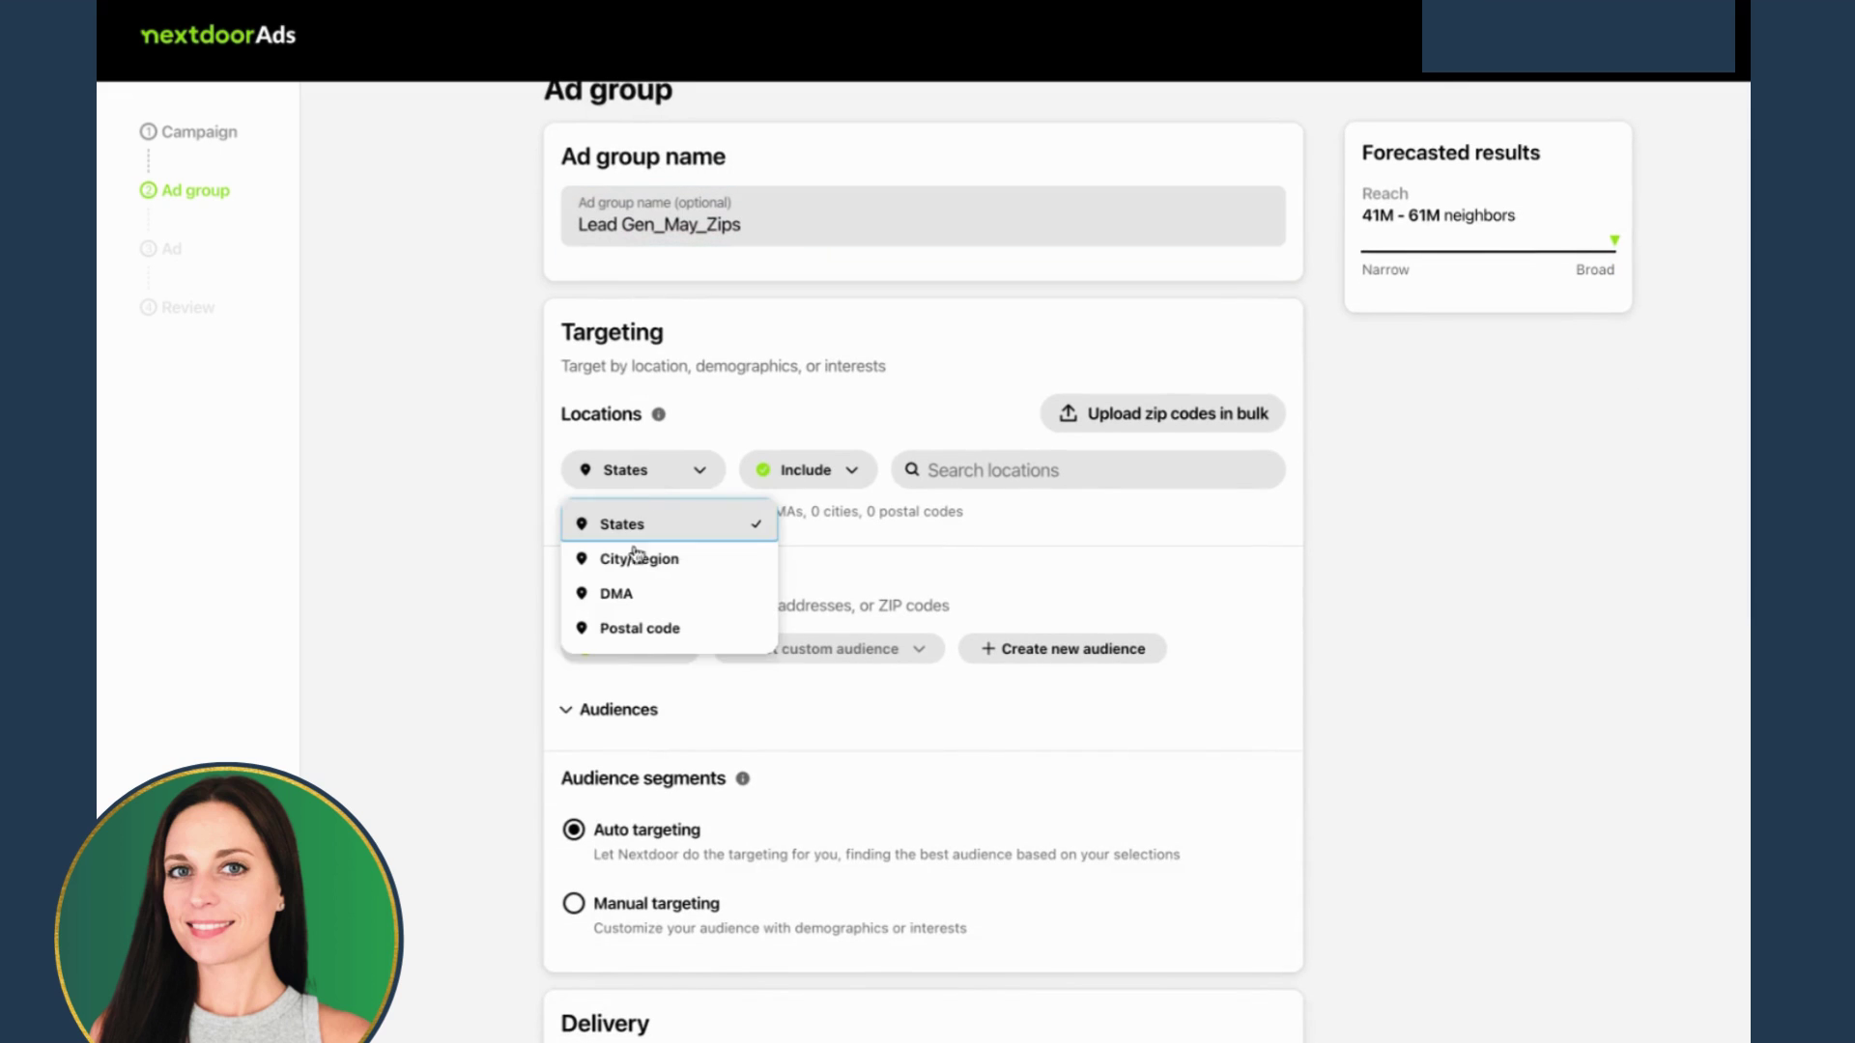
click(614, 676)
Include the saved zip codes custom audience, targeting the 21 postal codes.
click(618, 710)
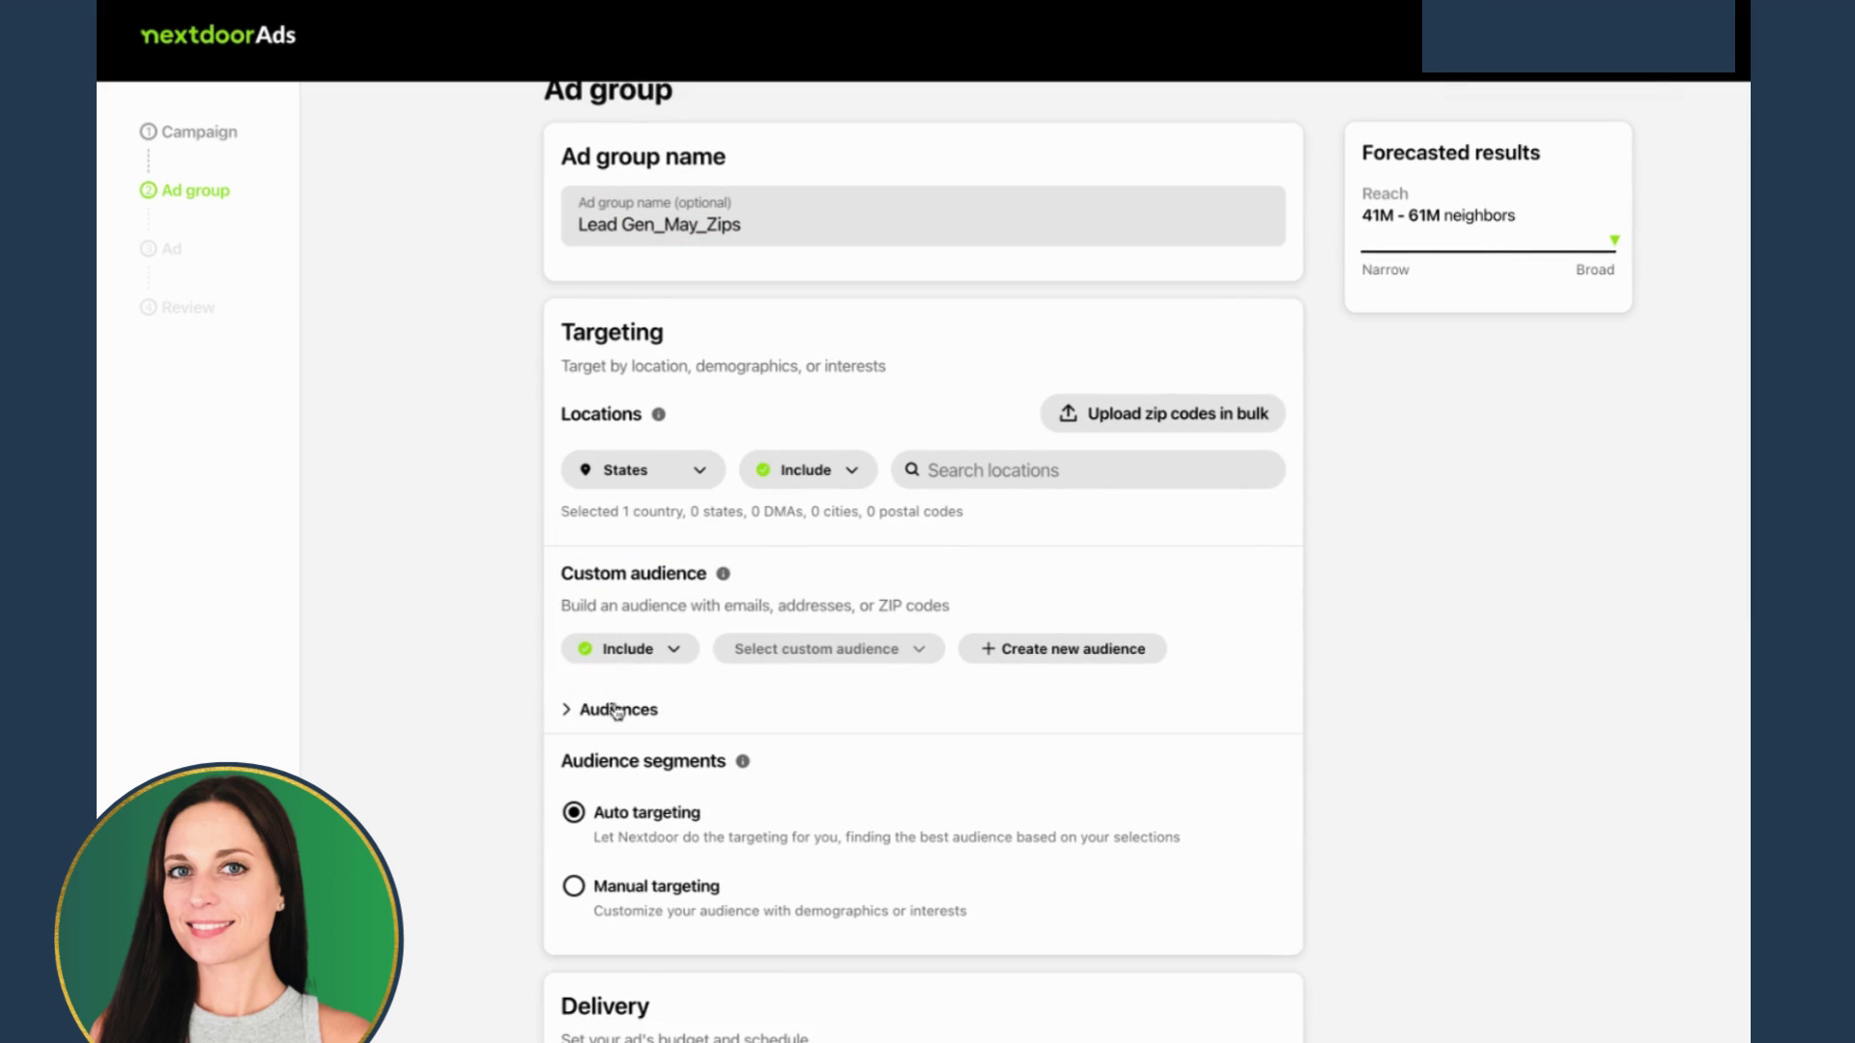
click(604, 649)
click(814, 692)
click(854, 650)
click(828, 696)
click(770, 652)
click(760, 703)
click(874, 661)
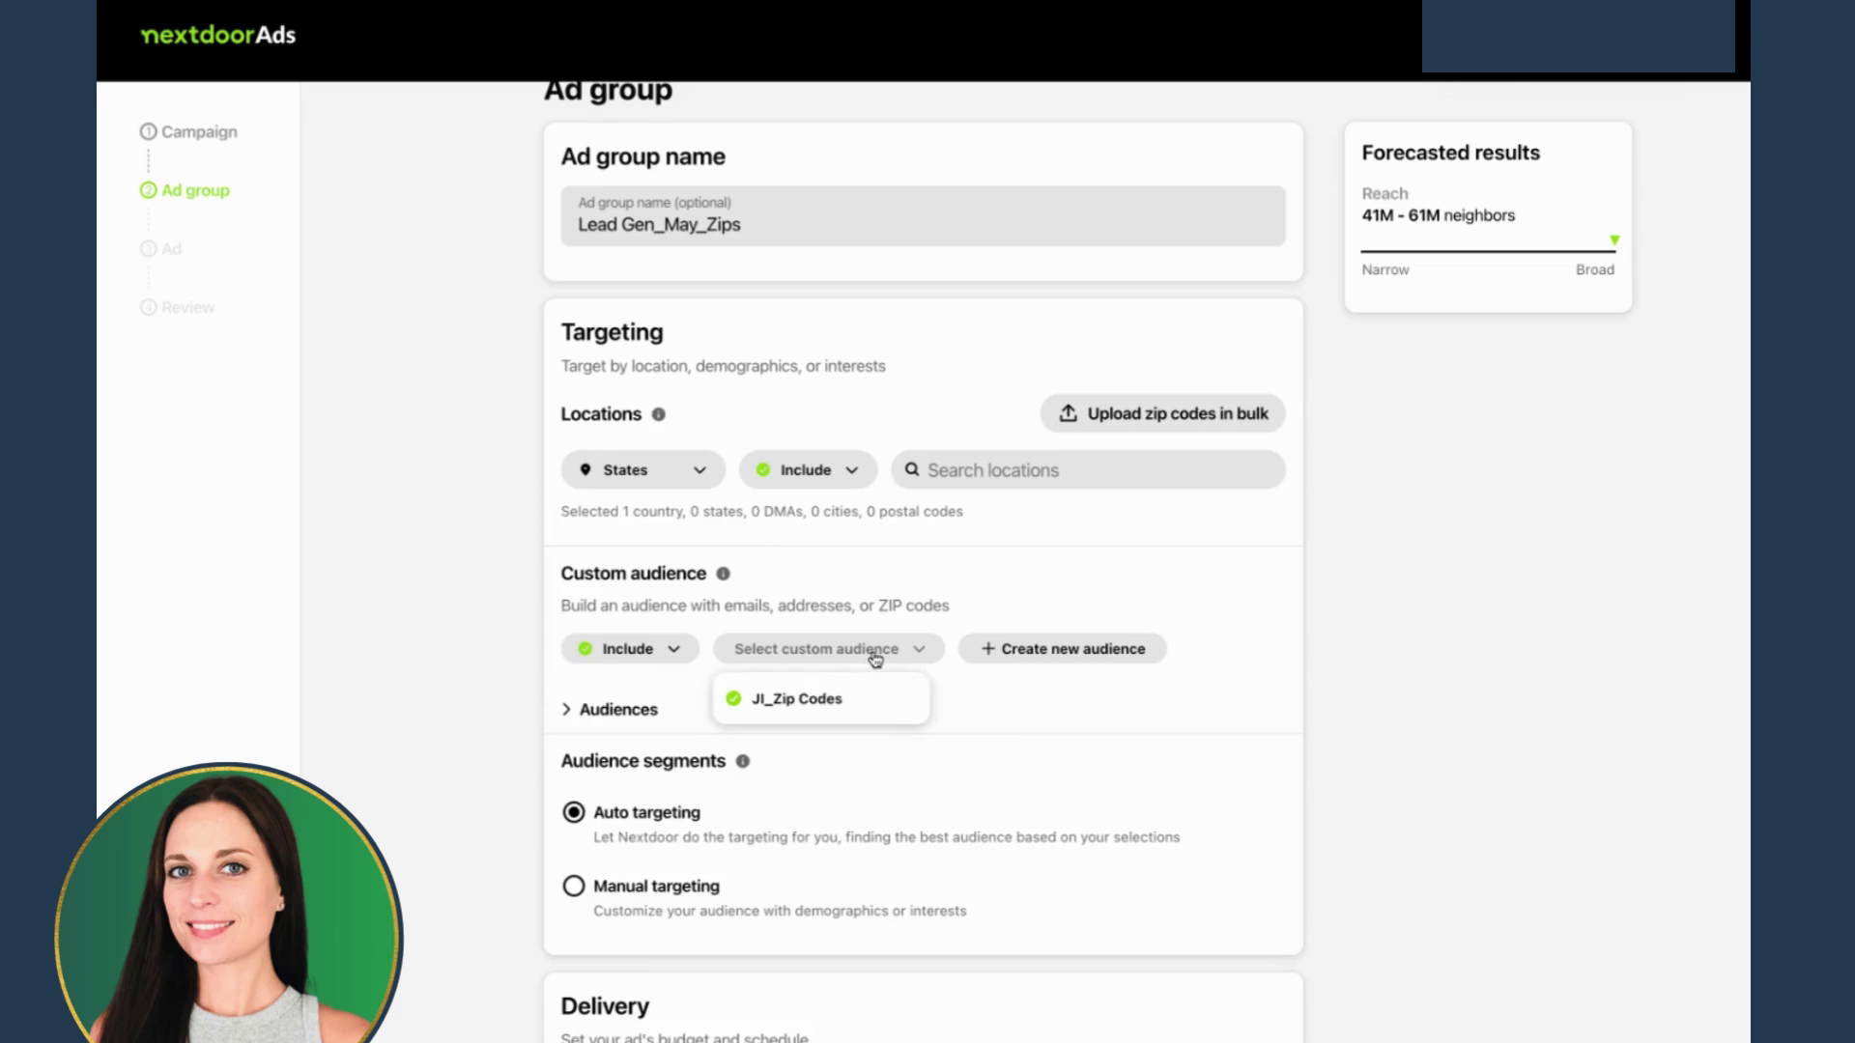
click(810, 704)
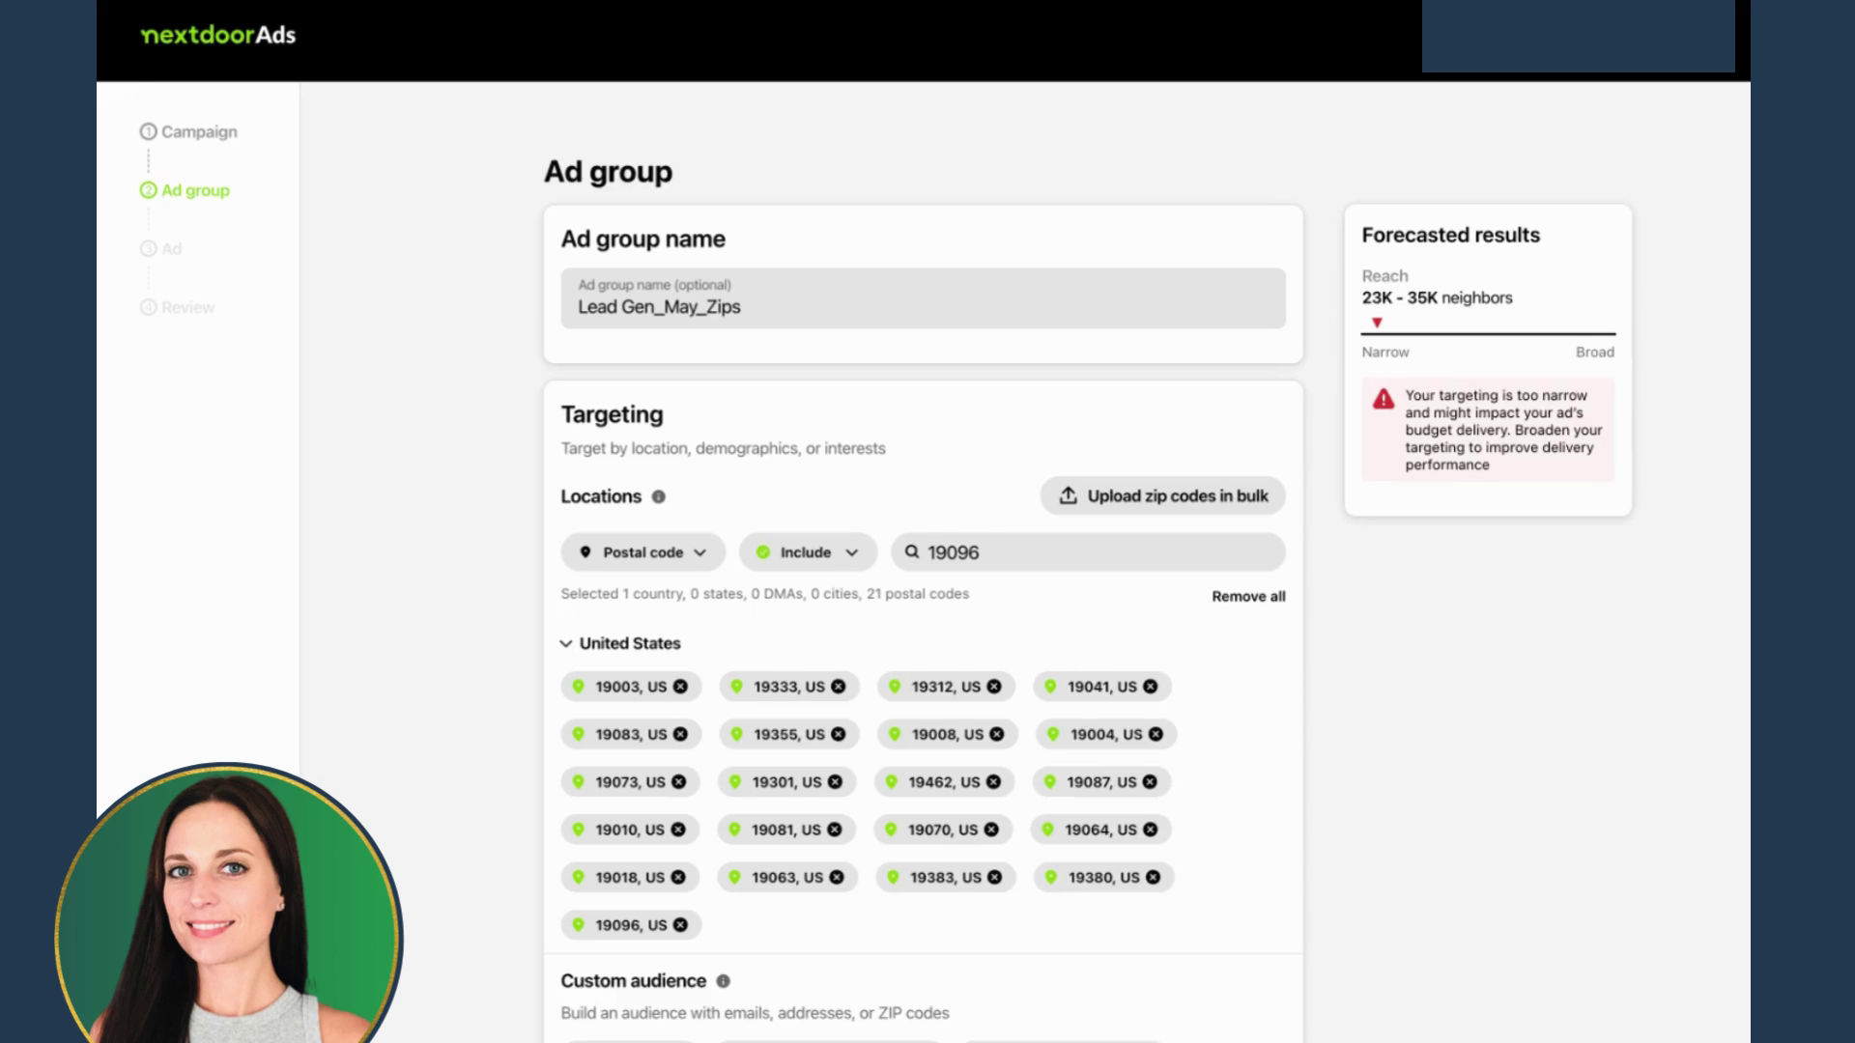
Use manual targeting of areas with 76–100% and 51–75% homeowners.
scroll(922, 560, down, 5)
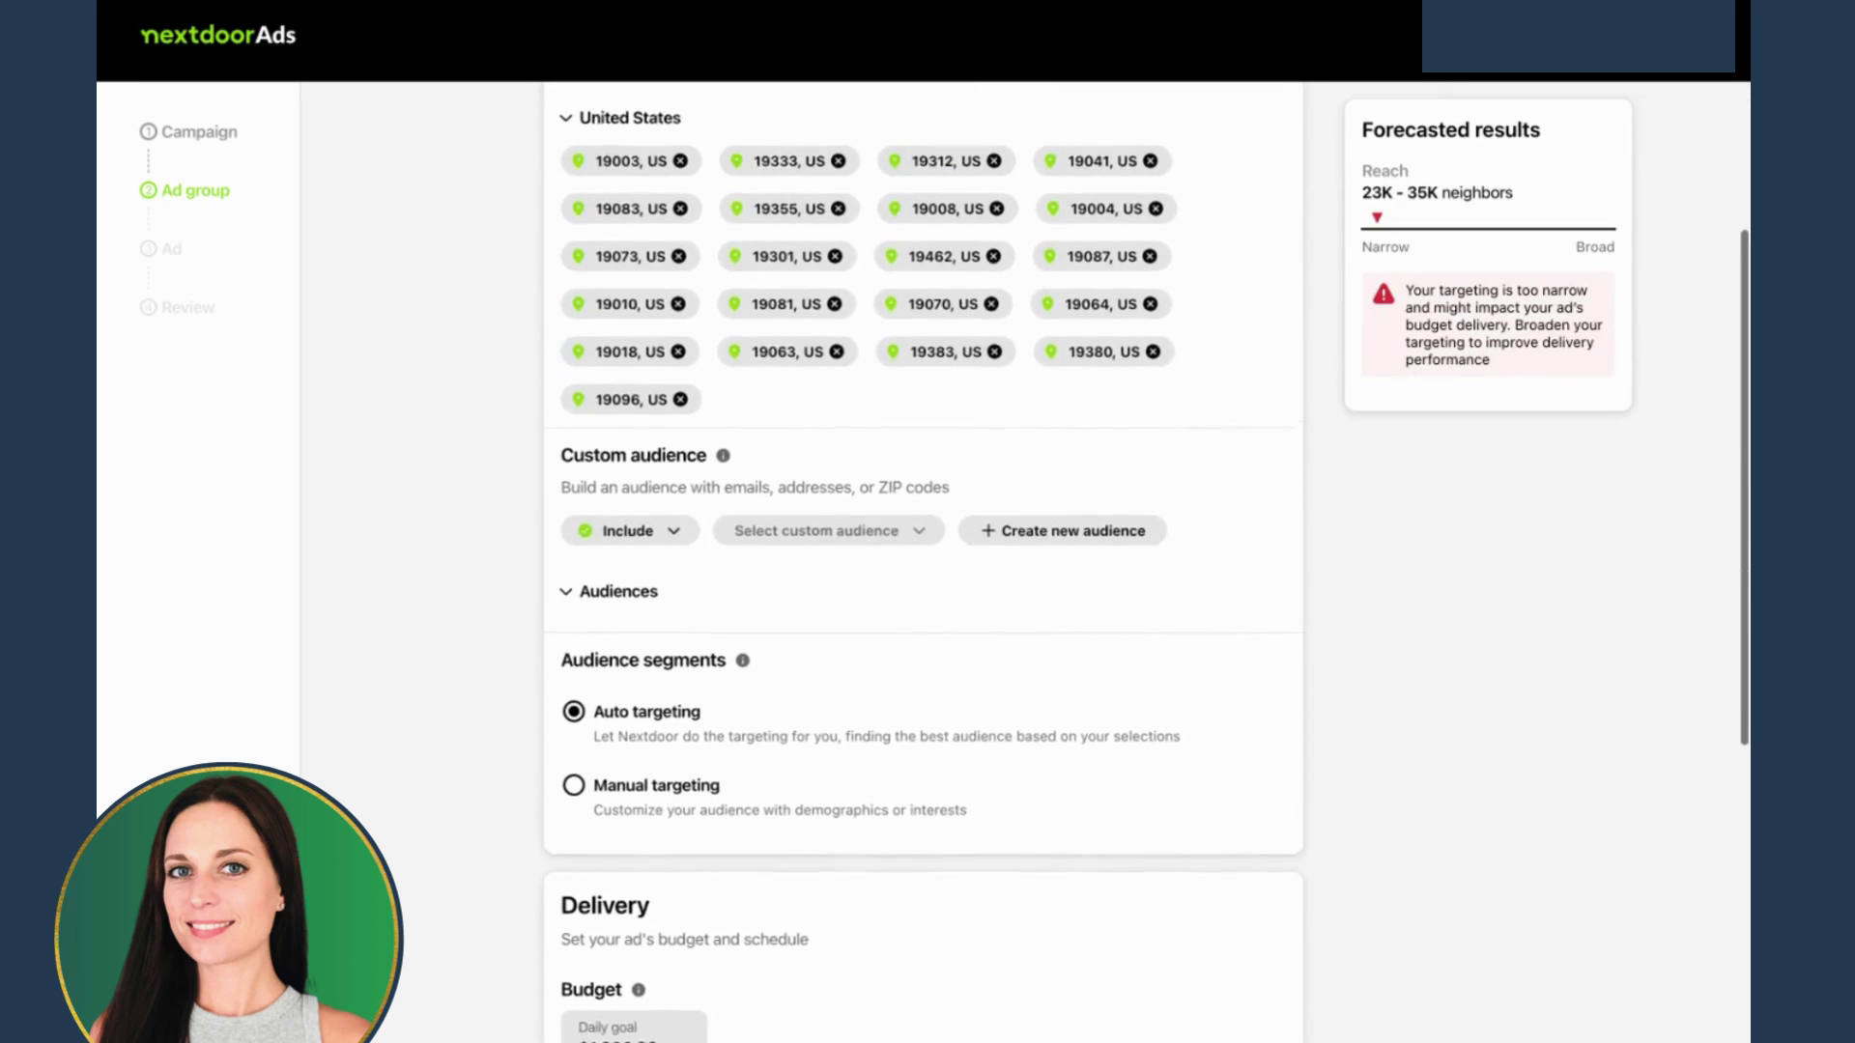
scroll(704, 802, down, 1)
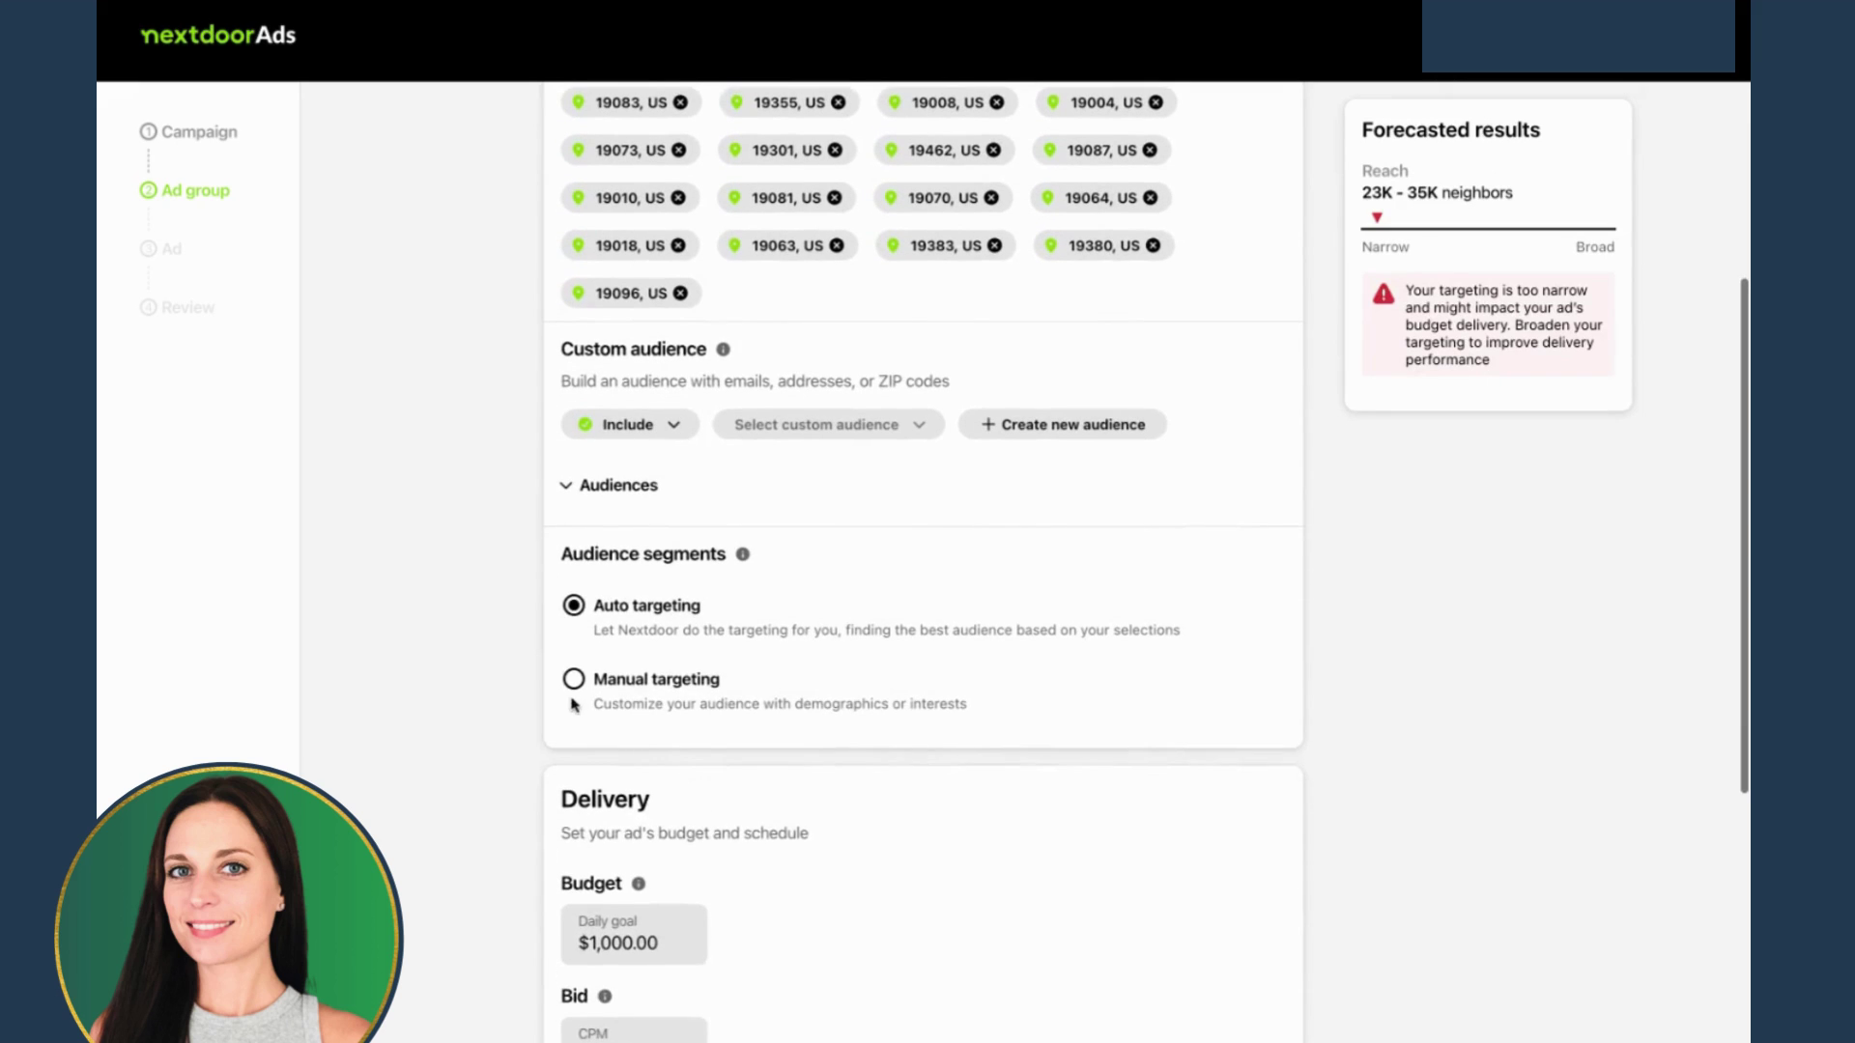
click(574, 682)
click(623, 763)
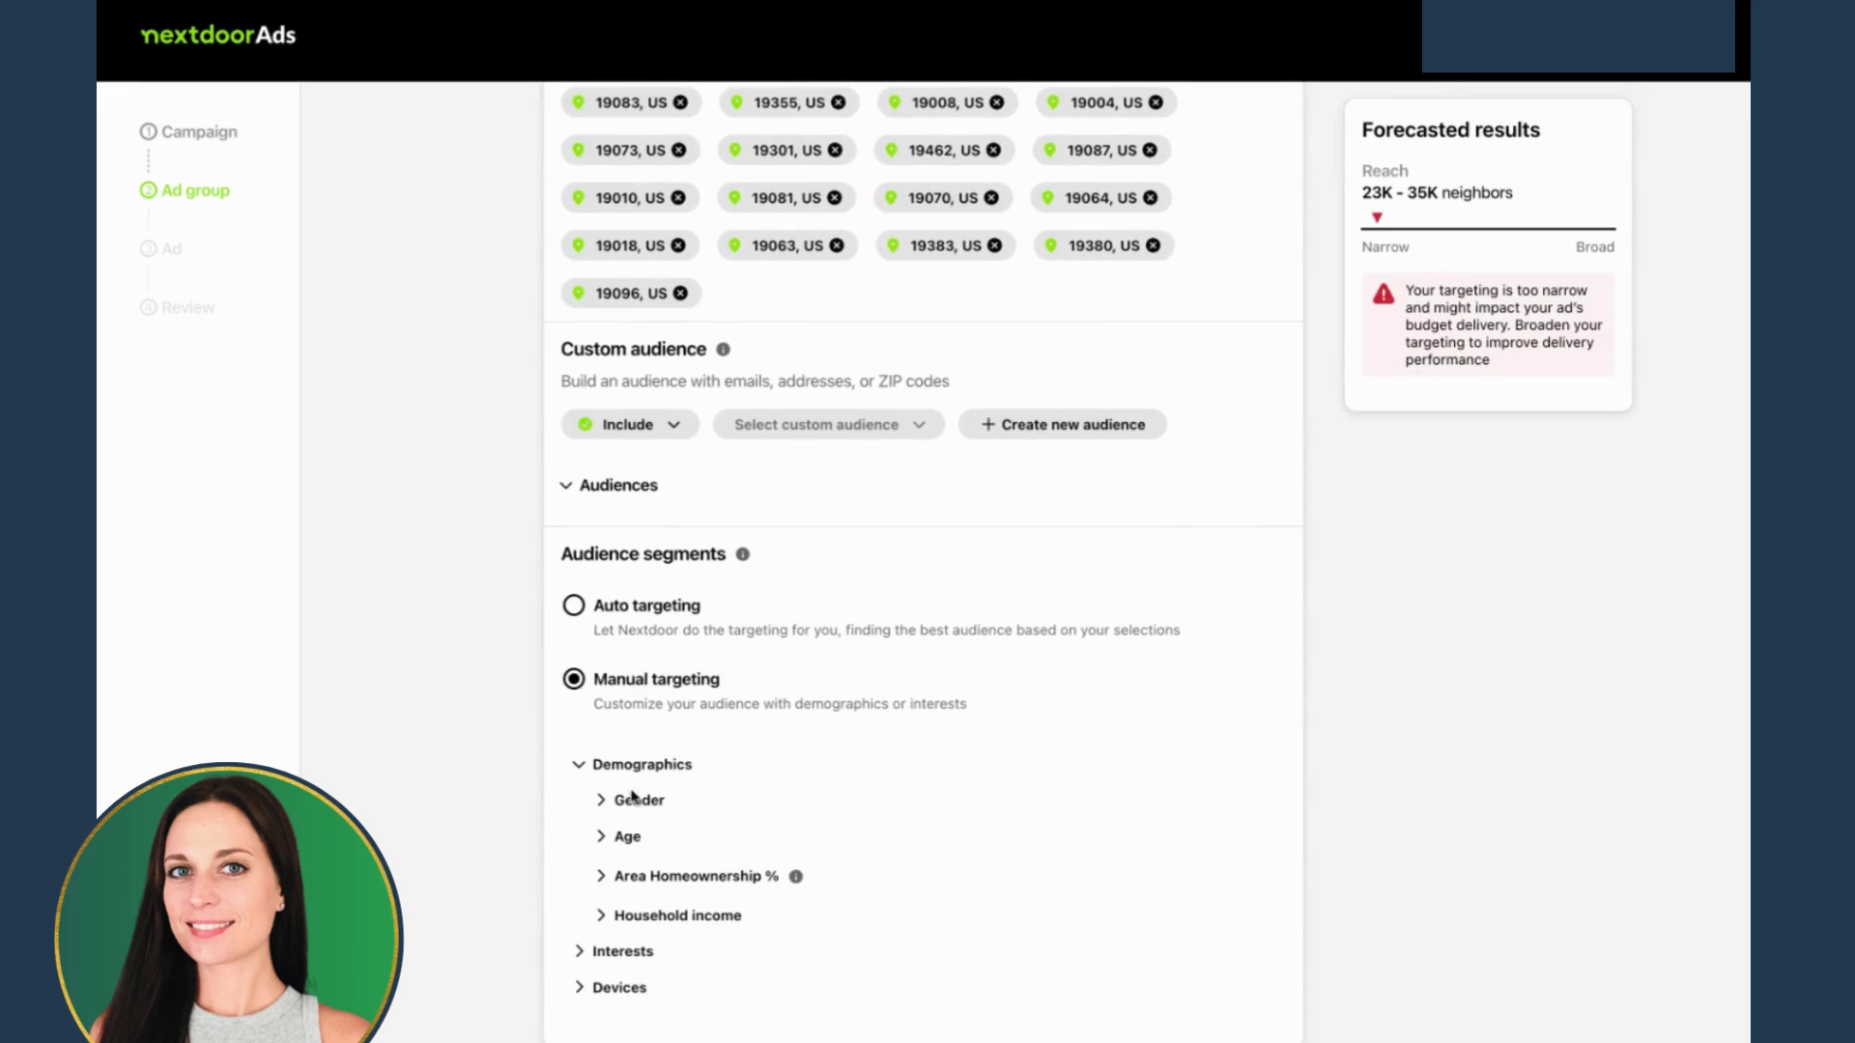
click(626, 875)
scroll(628, 870, down, 2)
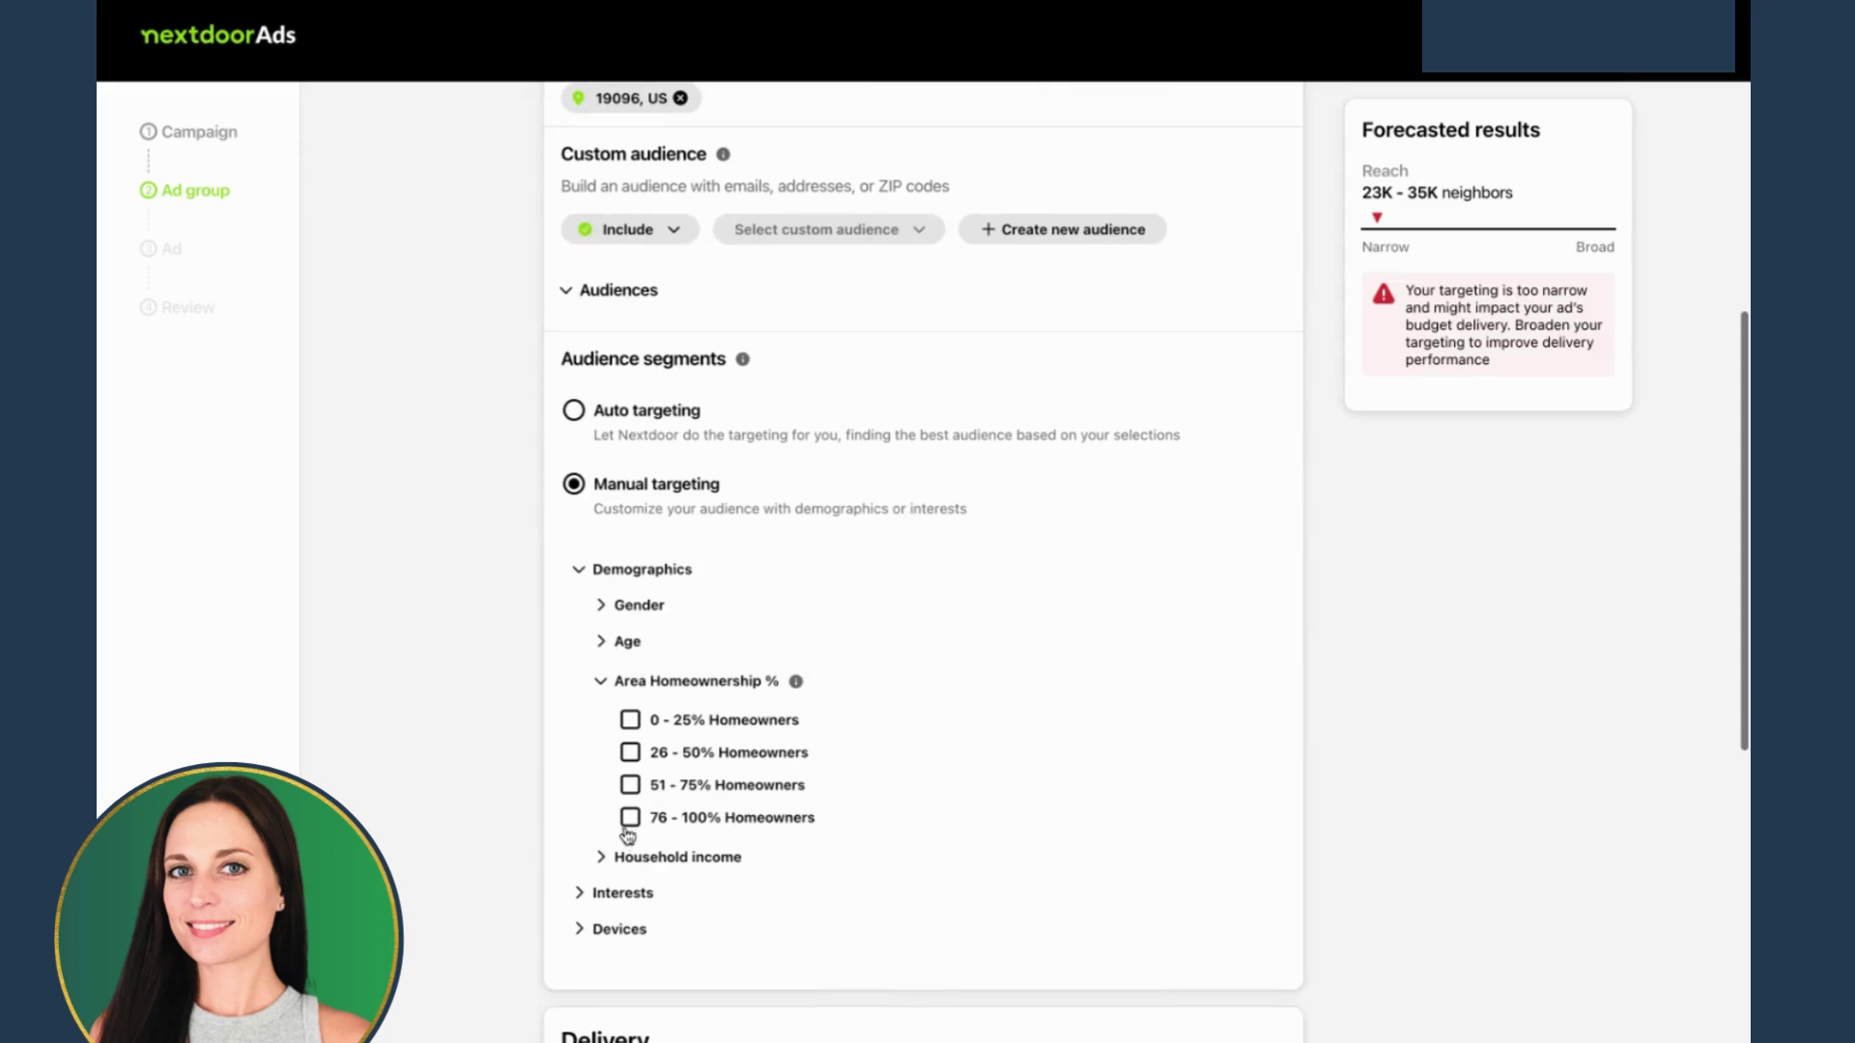
click(629, 819)
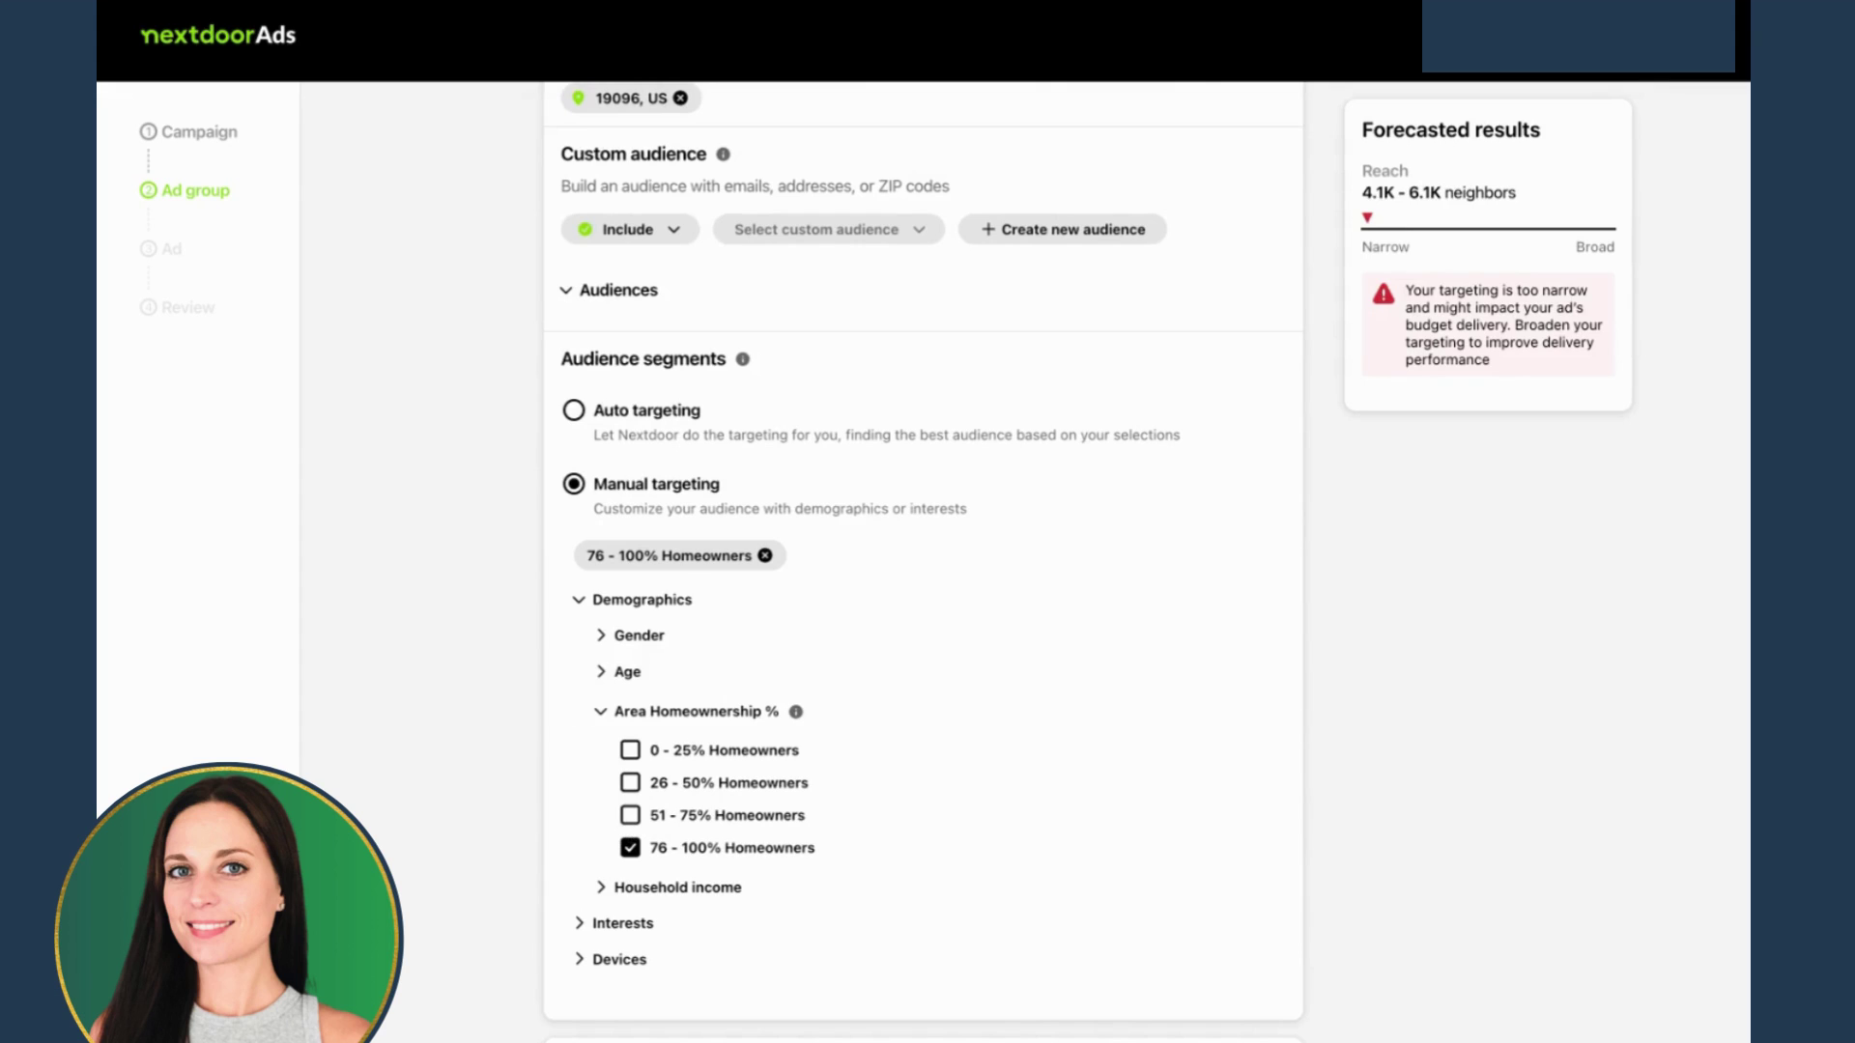
click(630, 815)
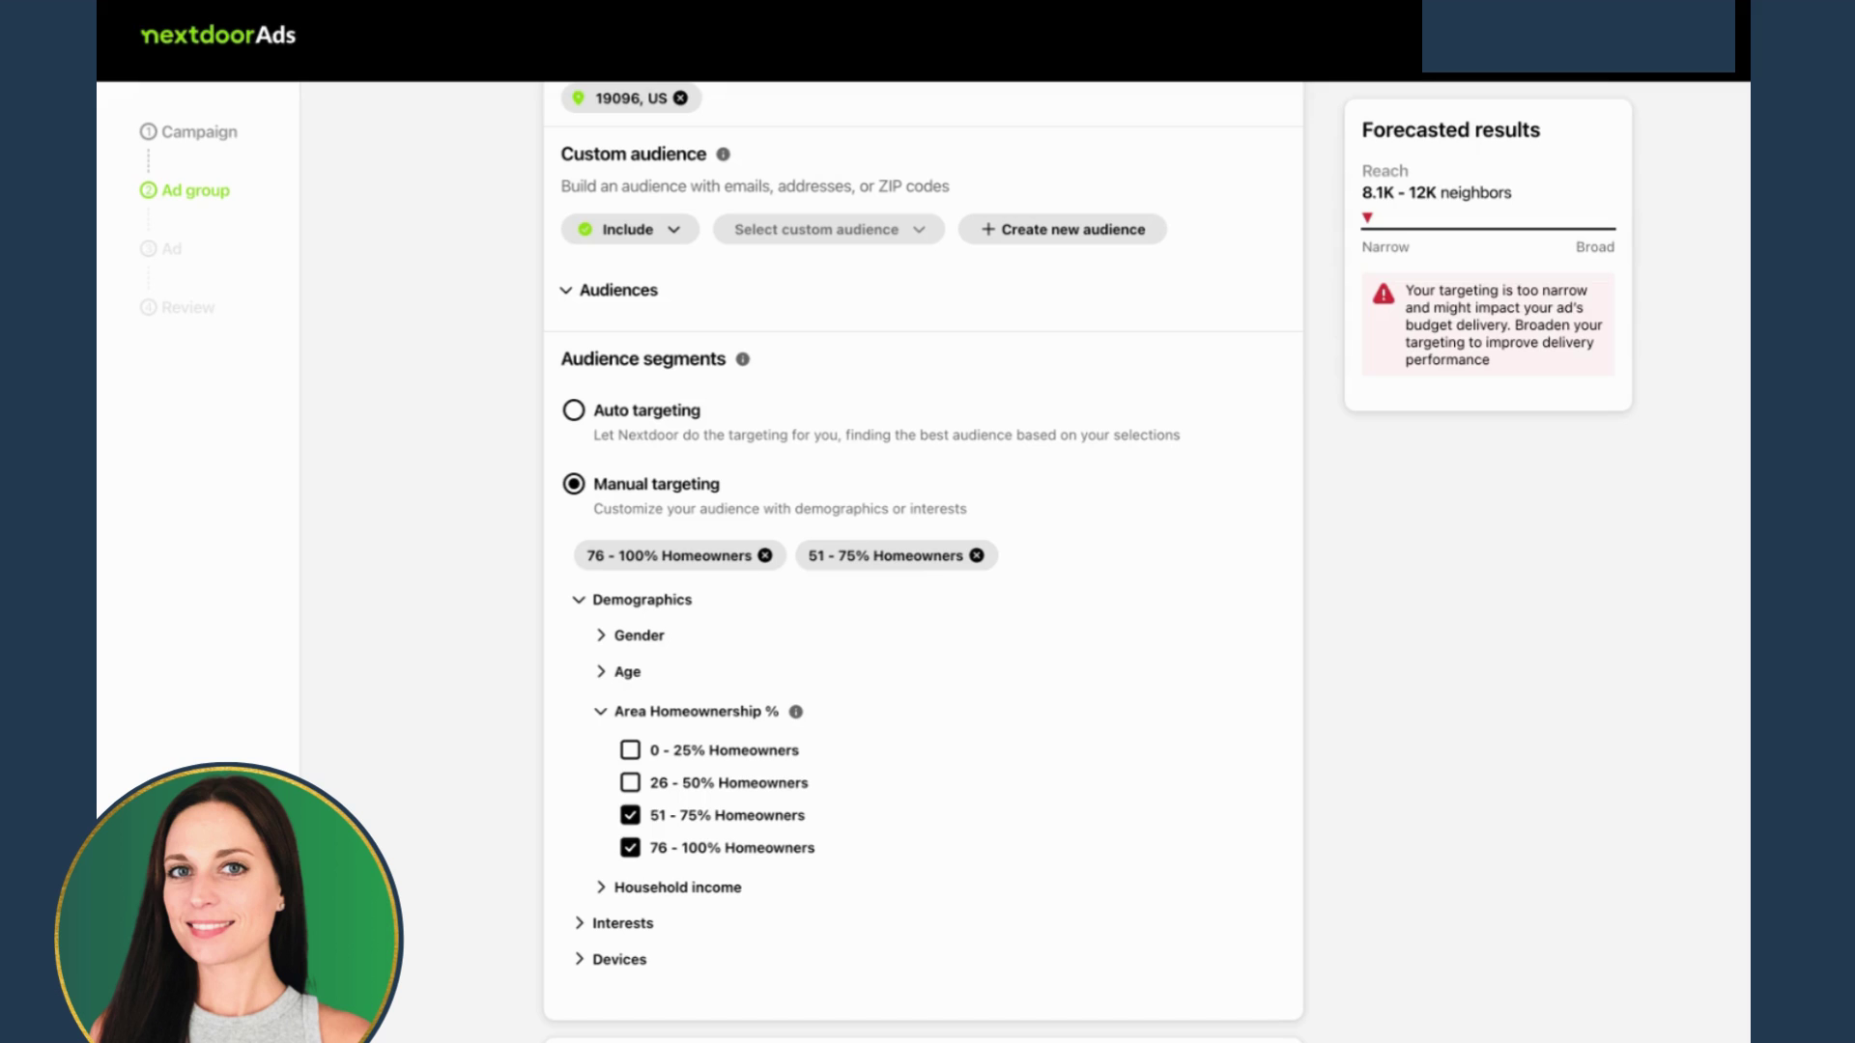
mouse_move(798, 715)
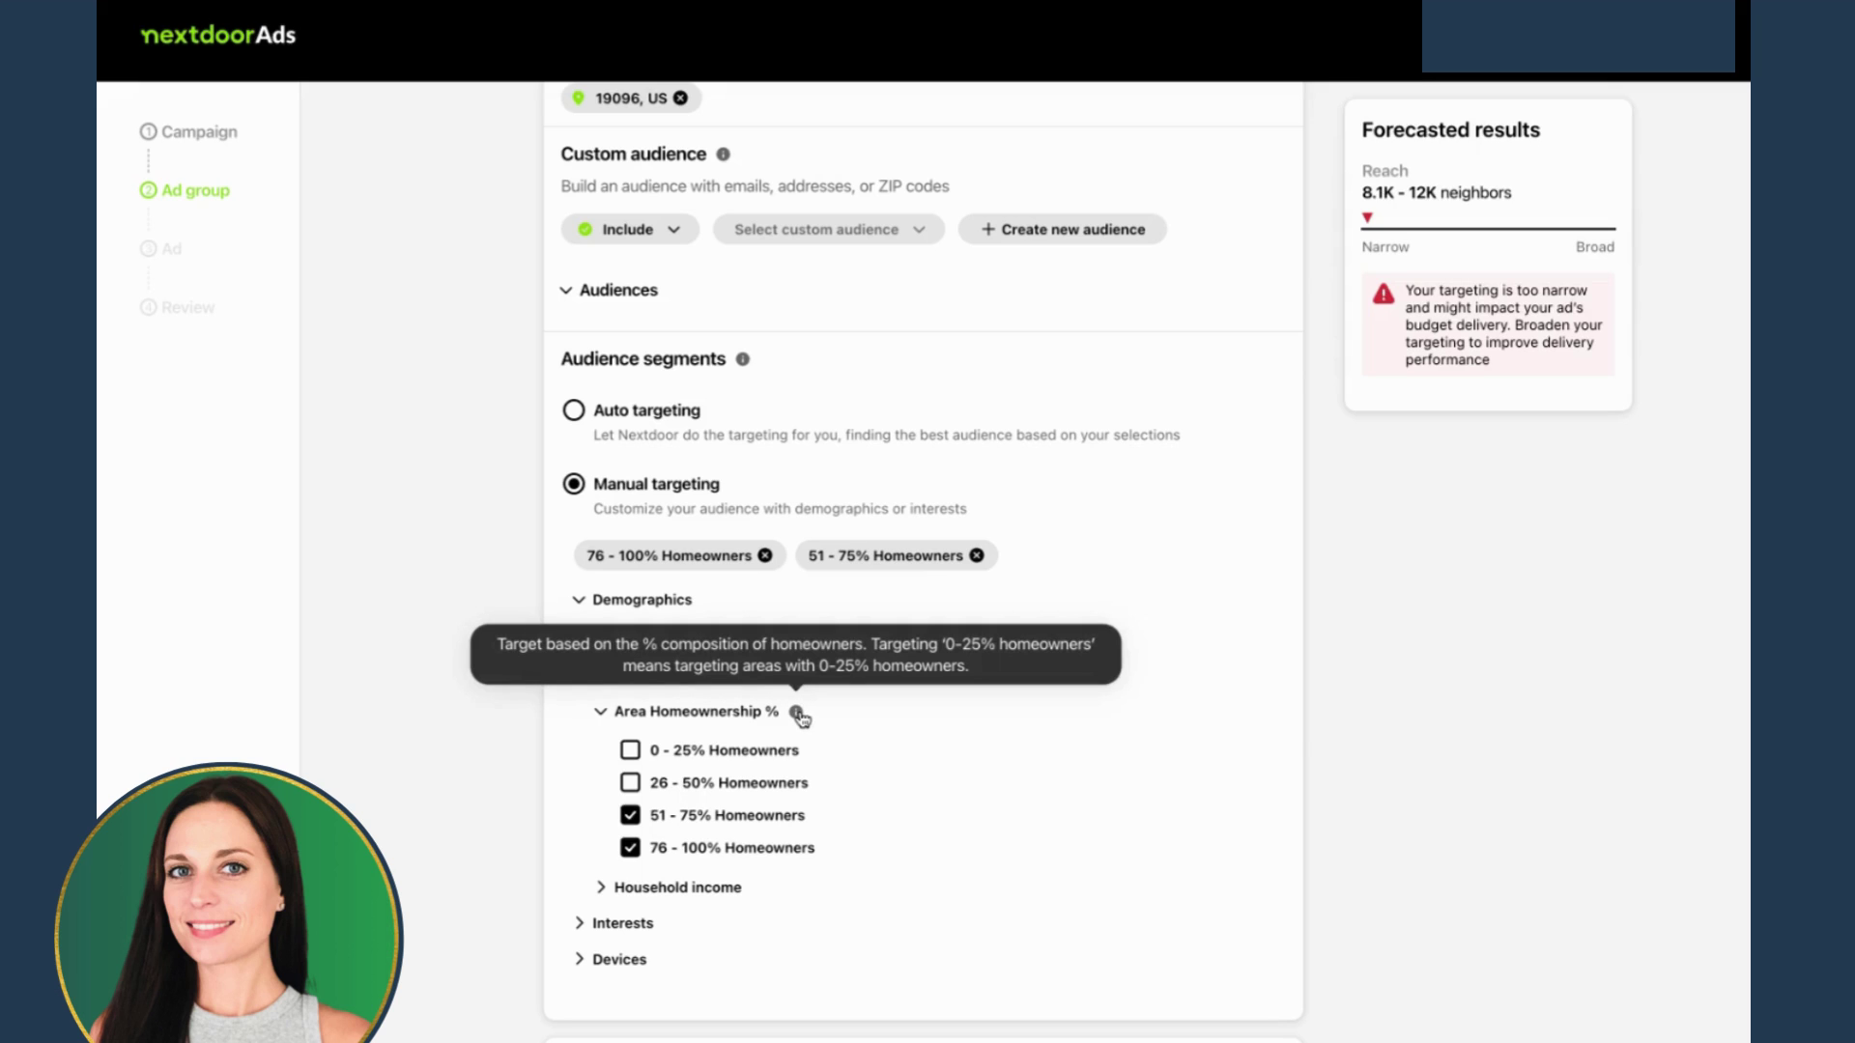
Set the ad group's daily budget to $35.00.
scroll(420, 936, down, 6)
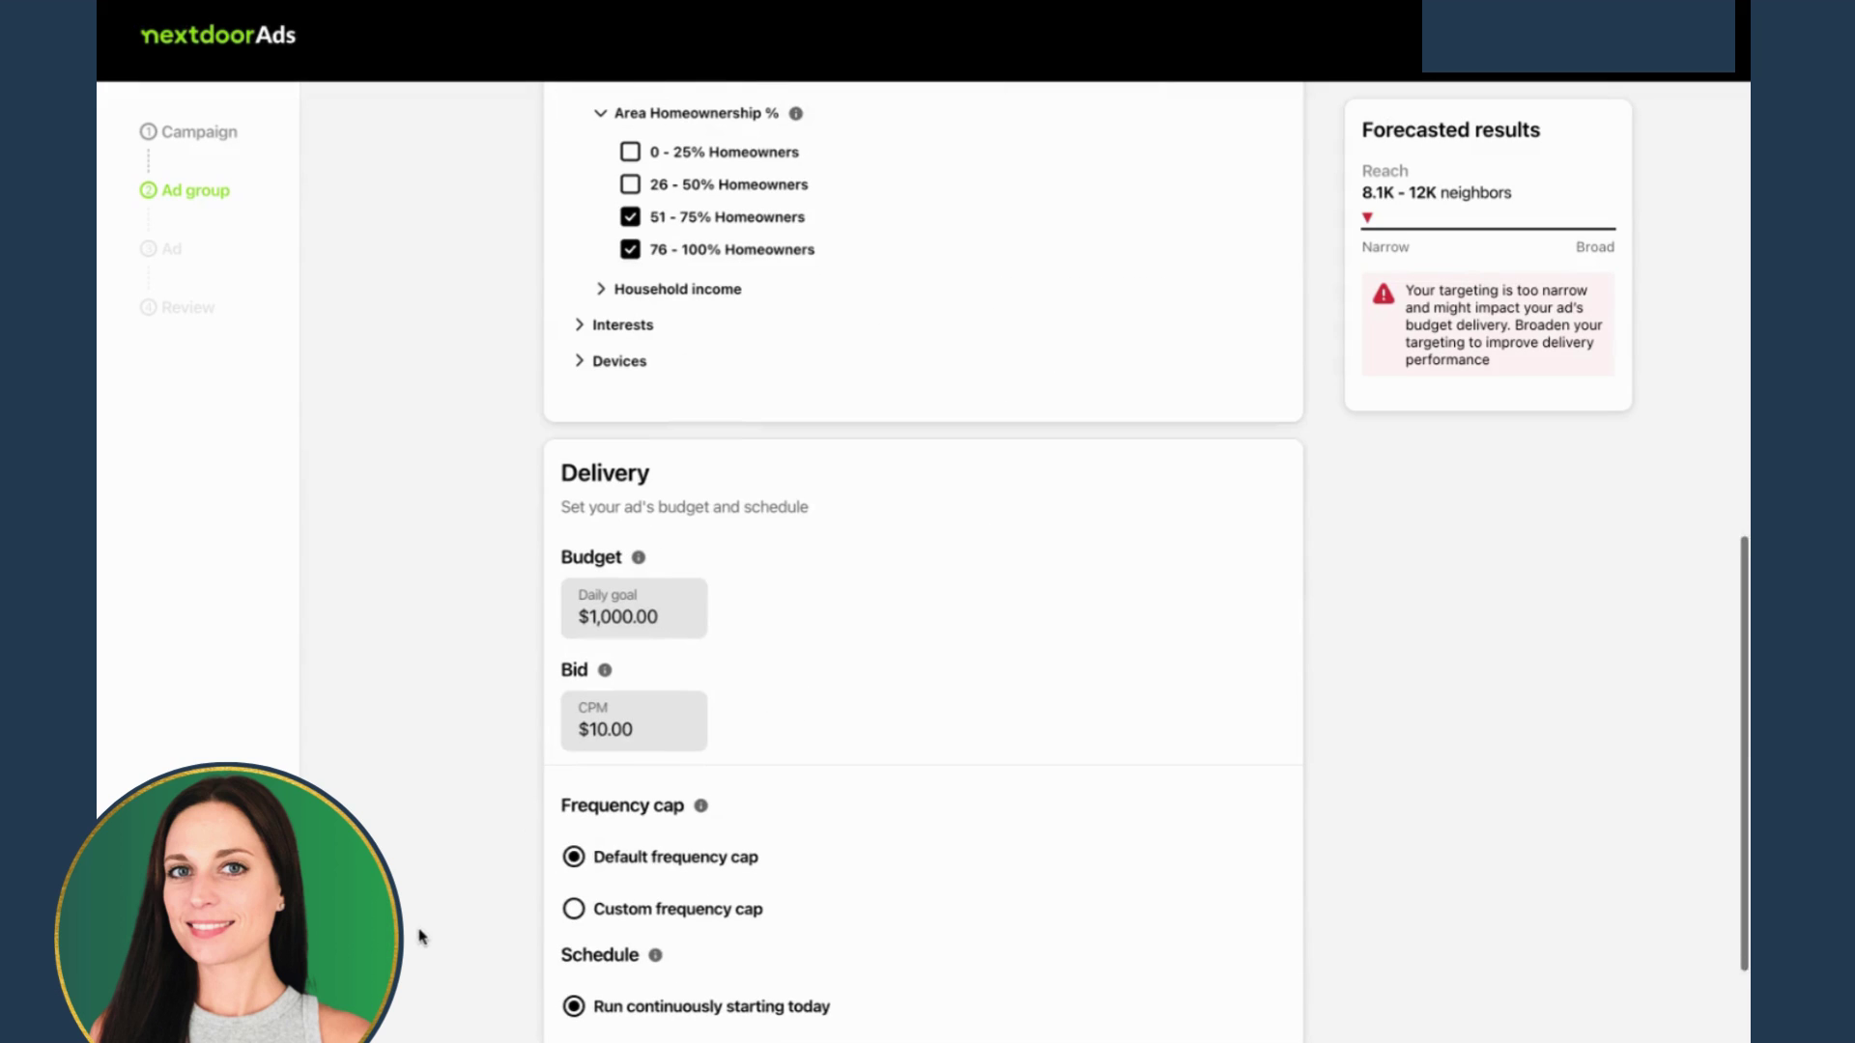
triple_click(633, 618)
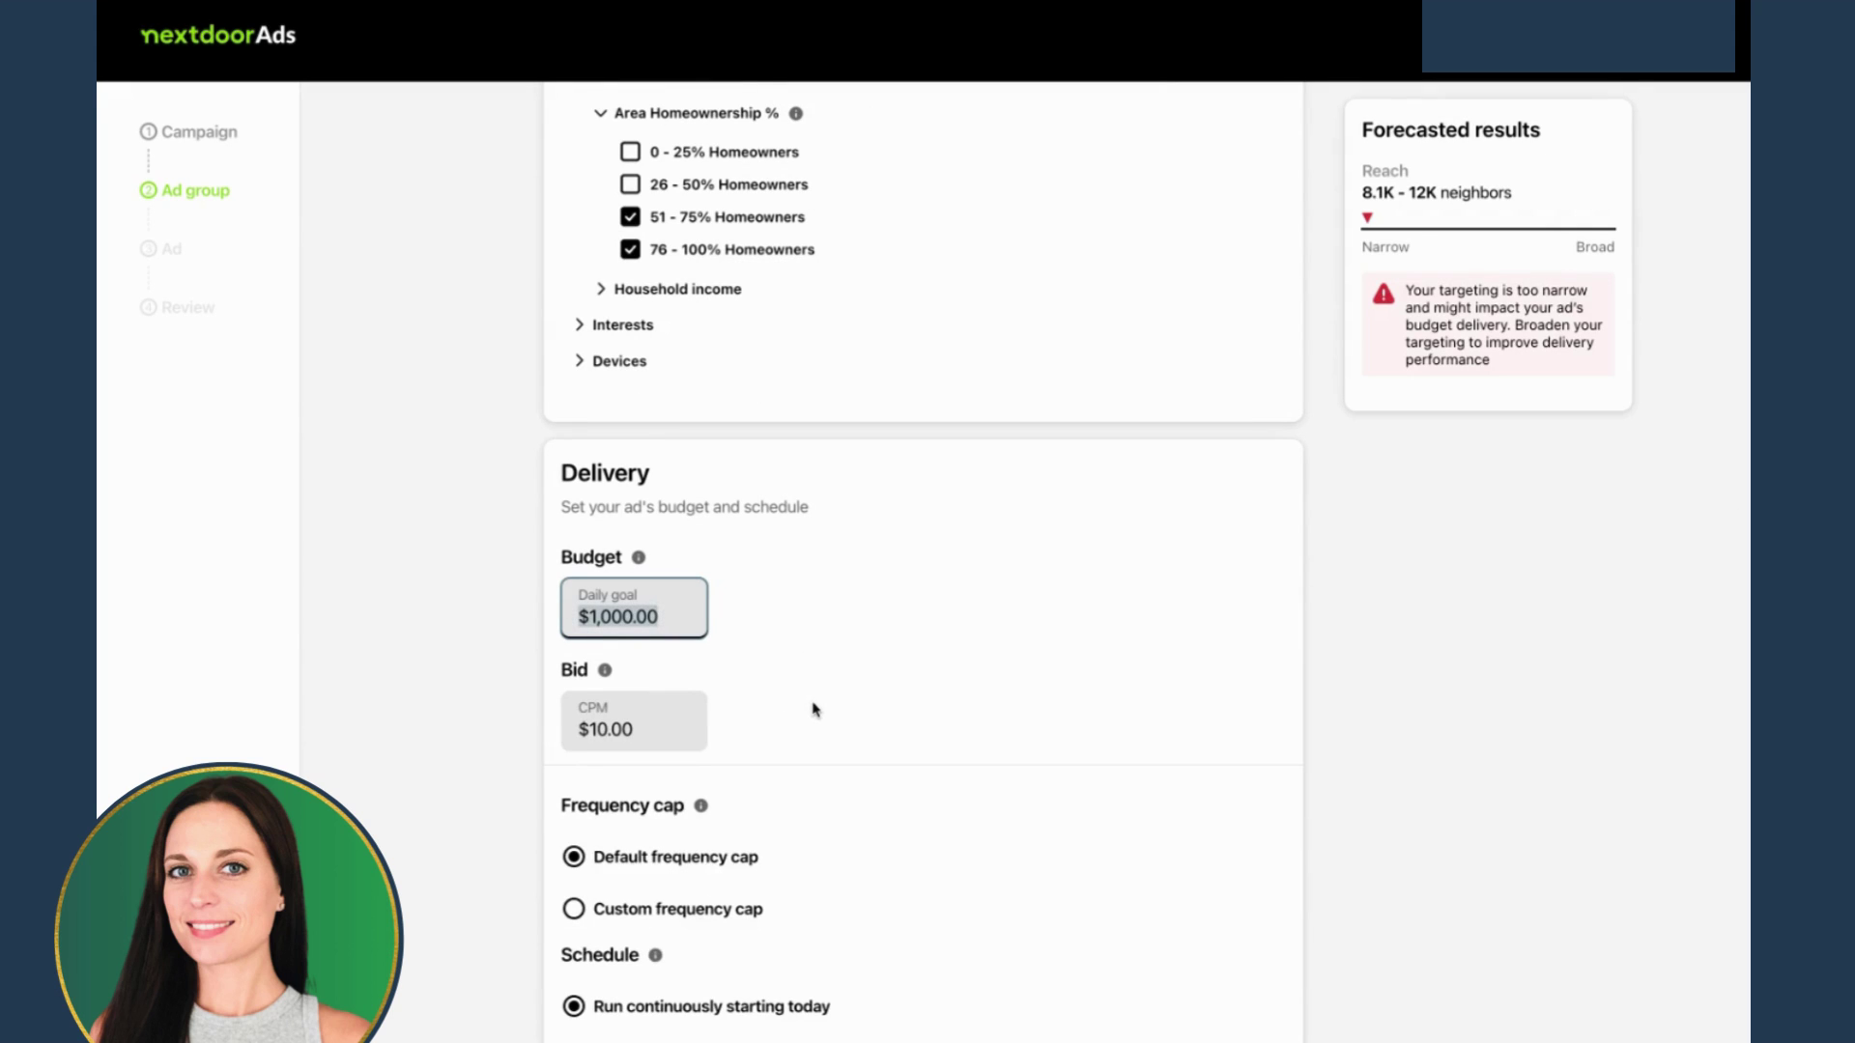
text(35.00)
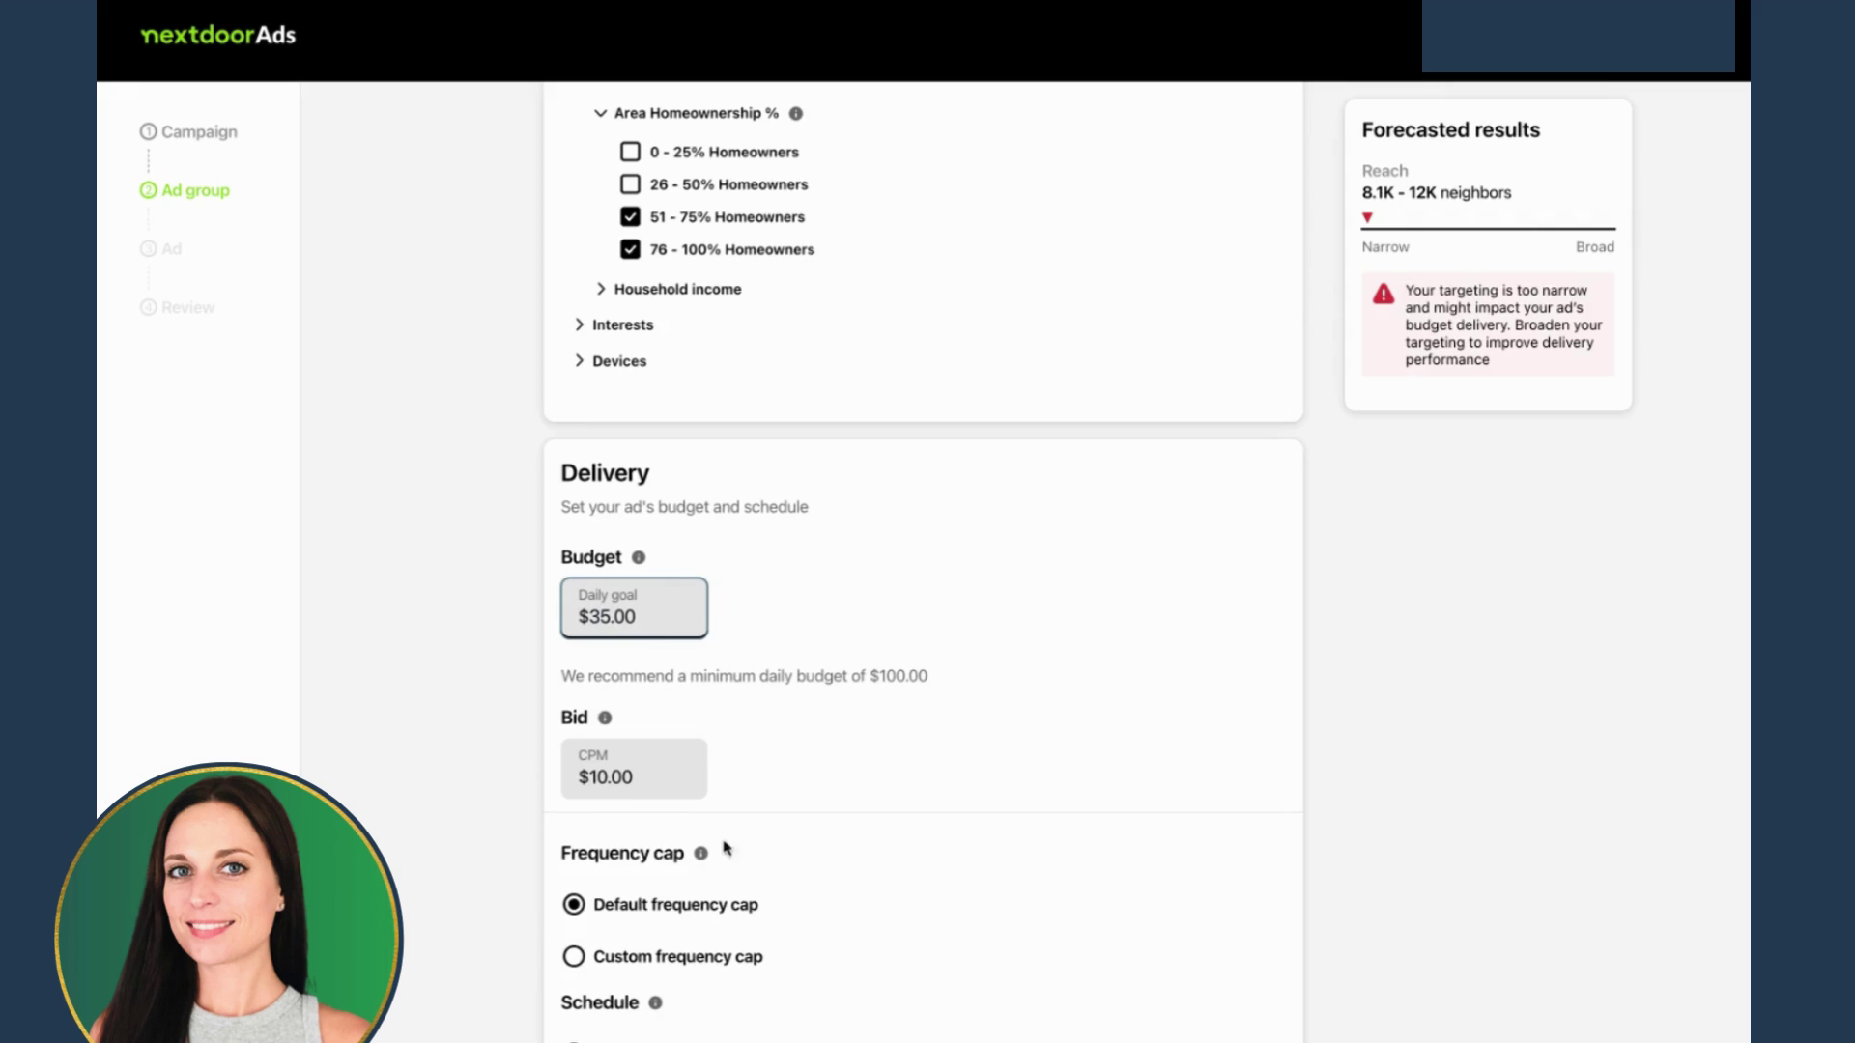
click(491, 820)
Schedule the ad group from 05/21/2024 12:00 PM to 06/20/2024 11:30 PM.
scroll(924, 580, down, 2)
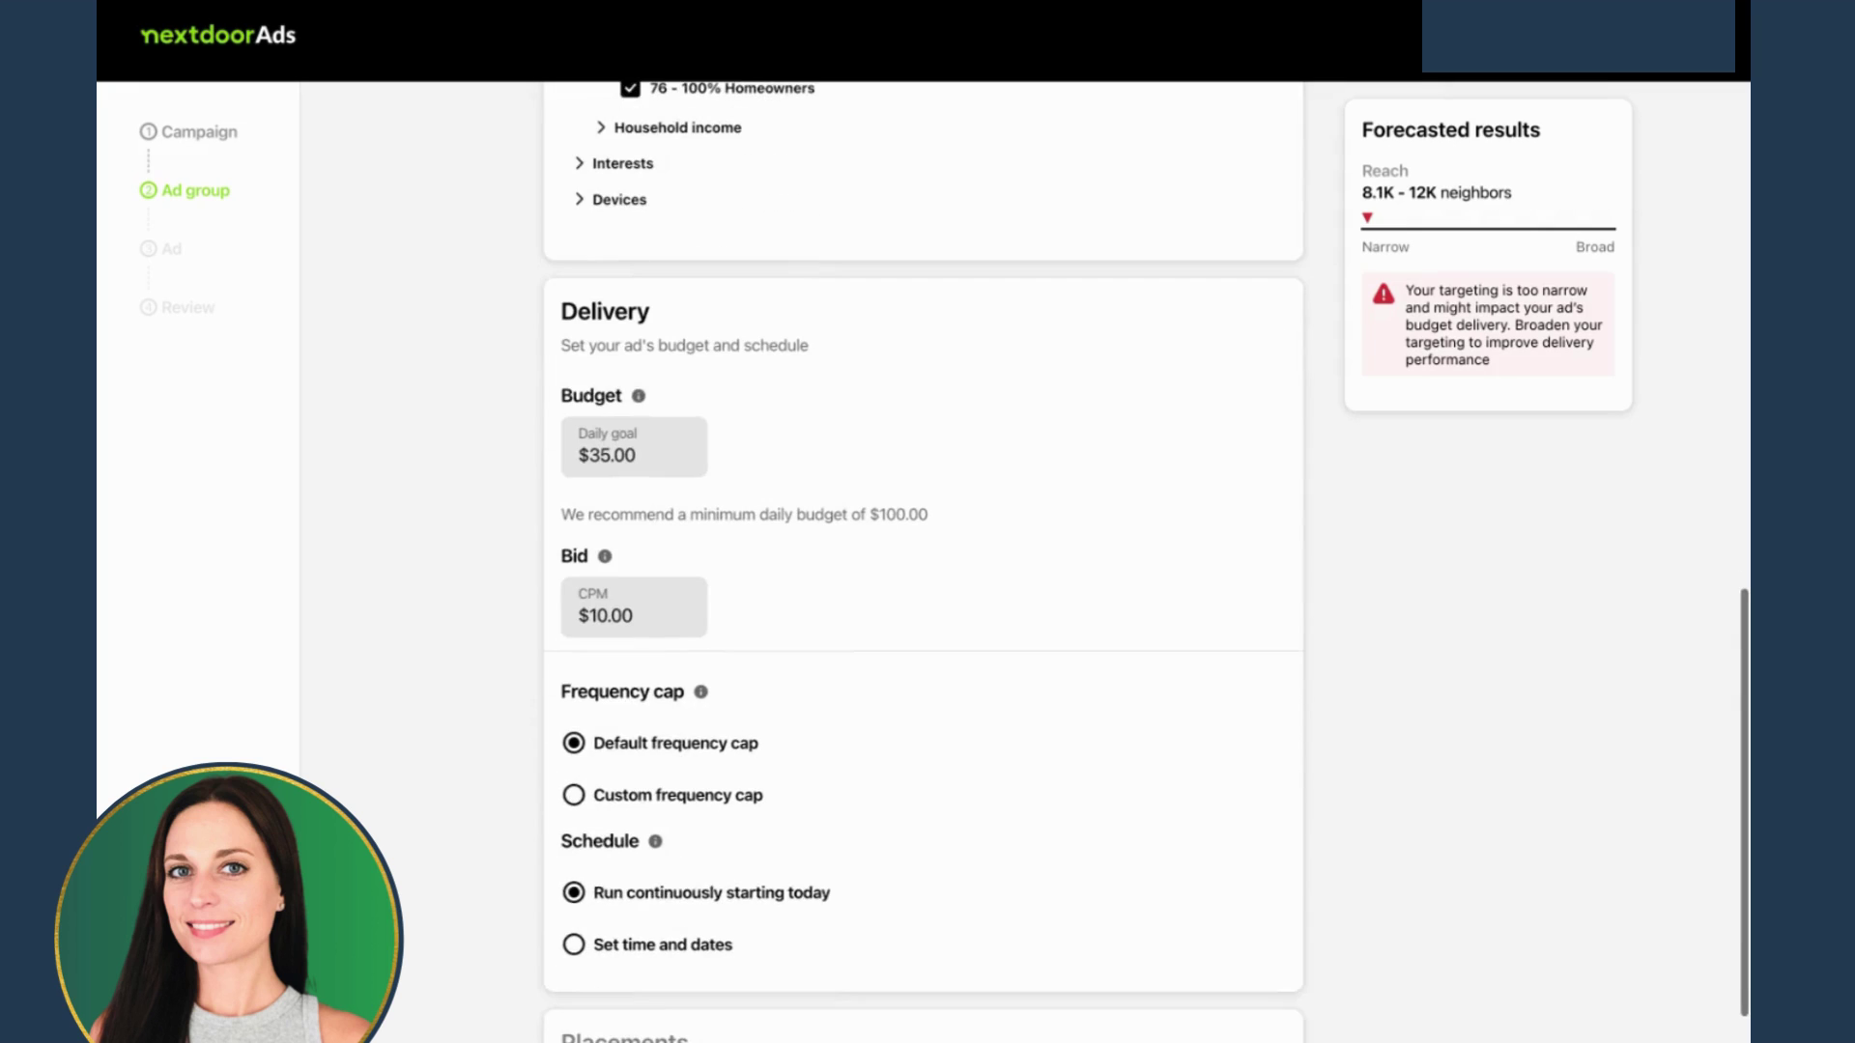
scroll(923, 579, down, 1)
click(573, 877)
scroll(618, 850, down, 2)
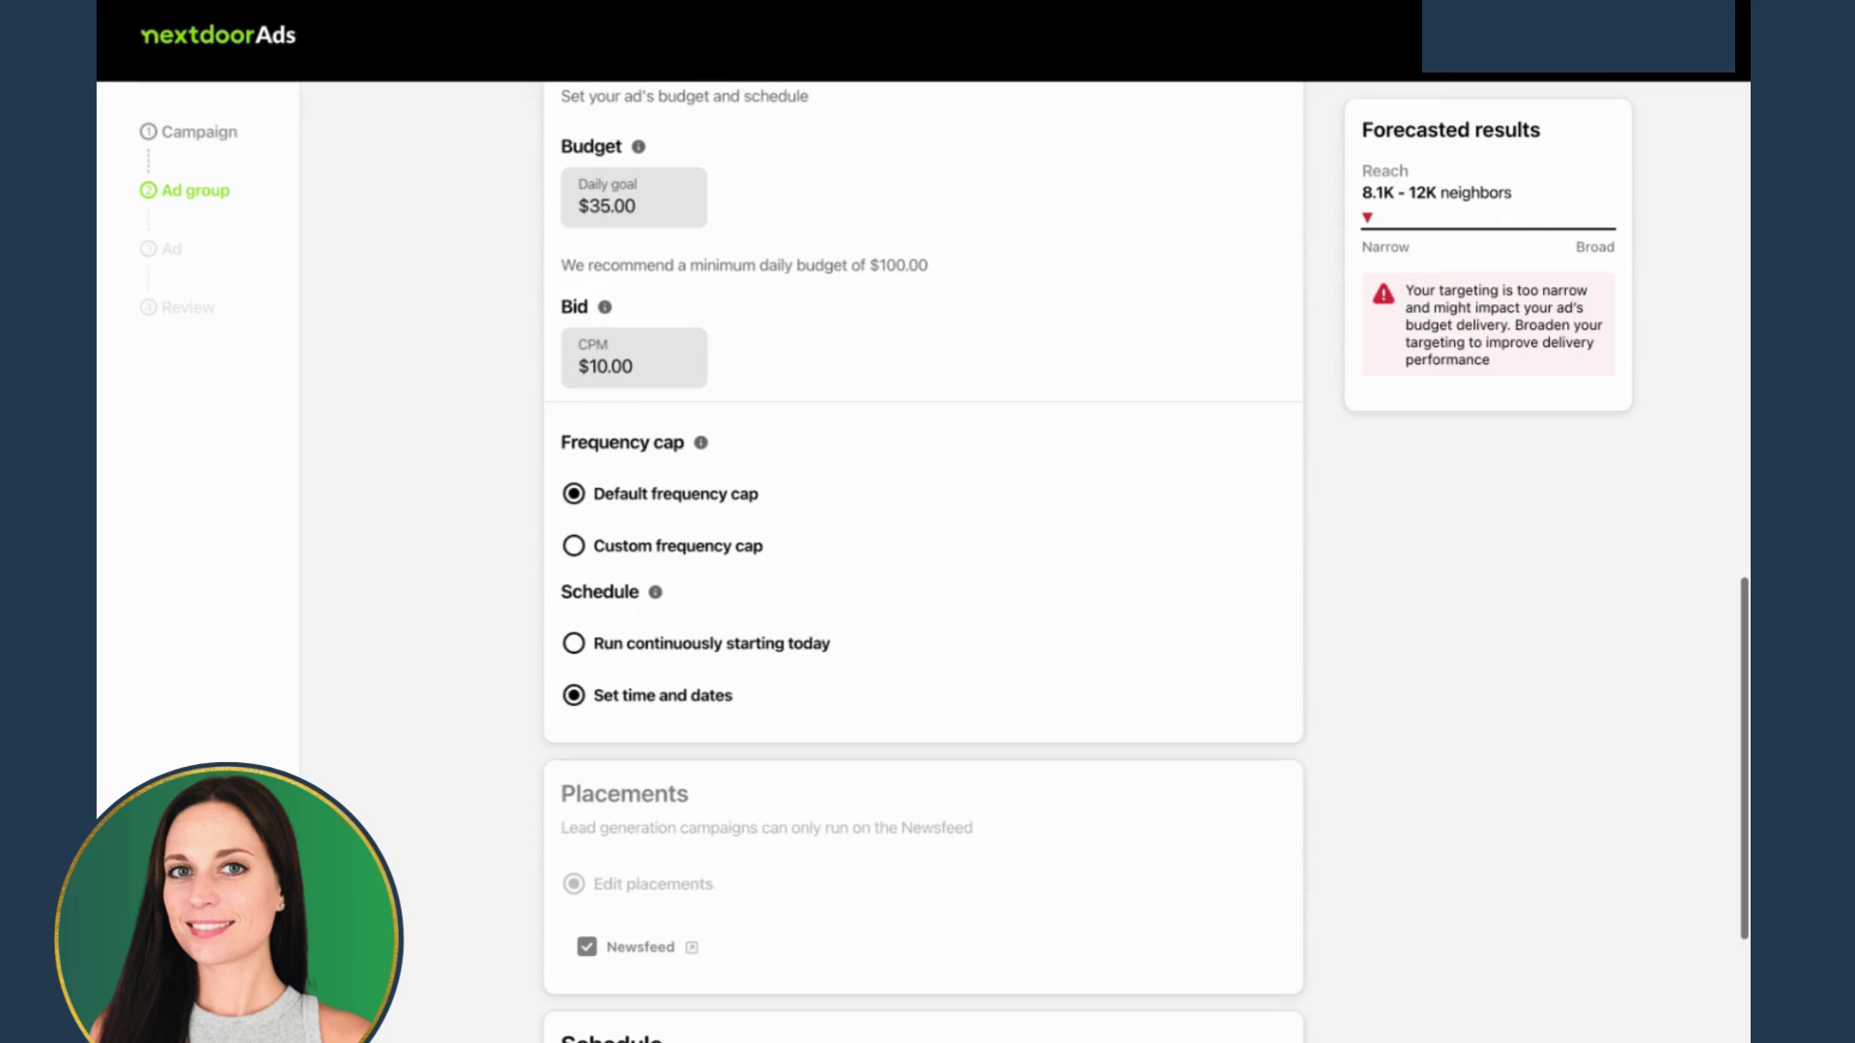
scroll(622, 880, down, 1)
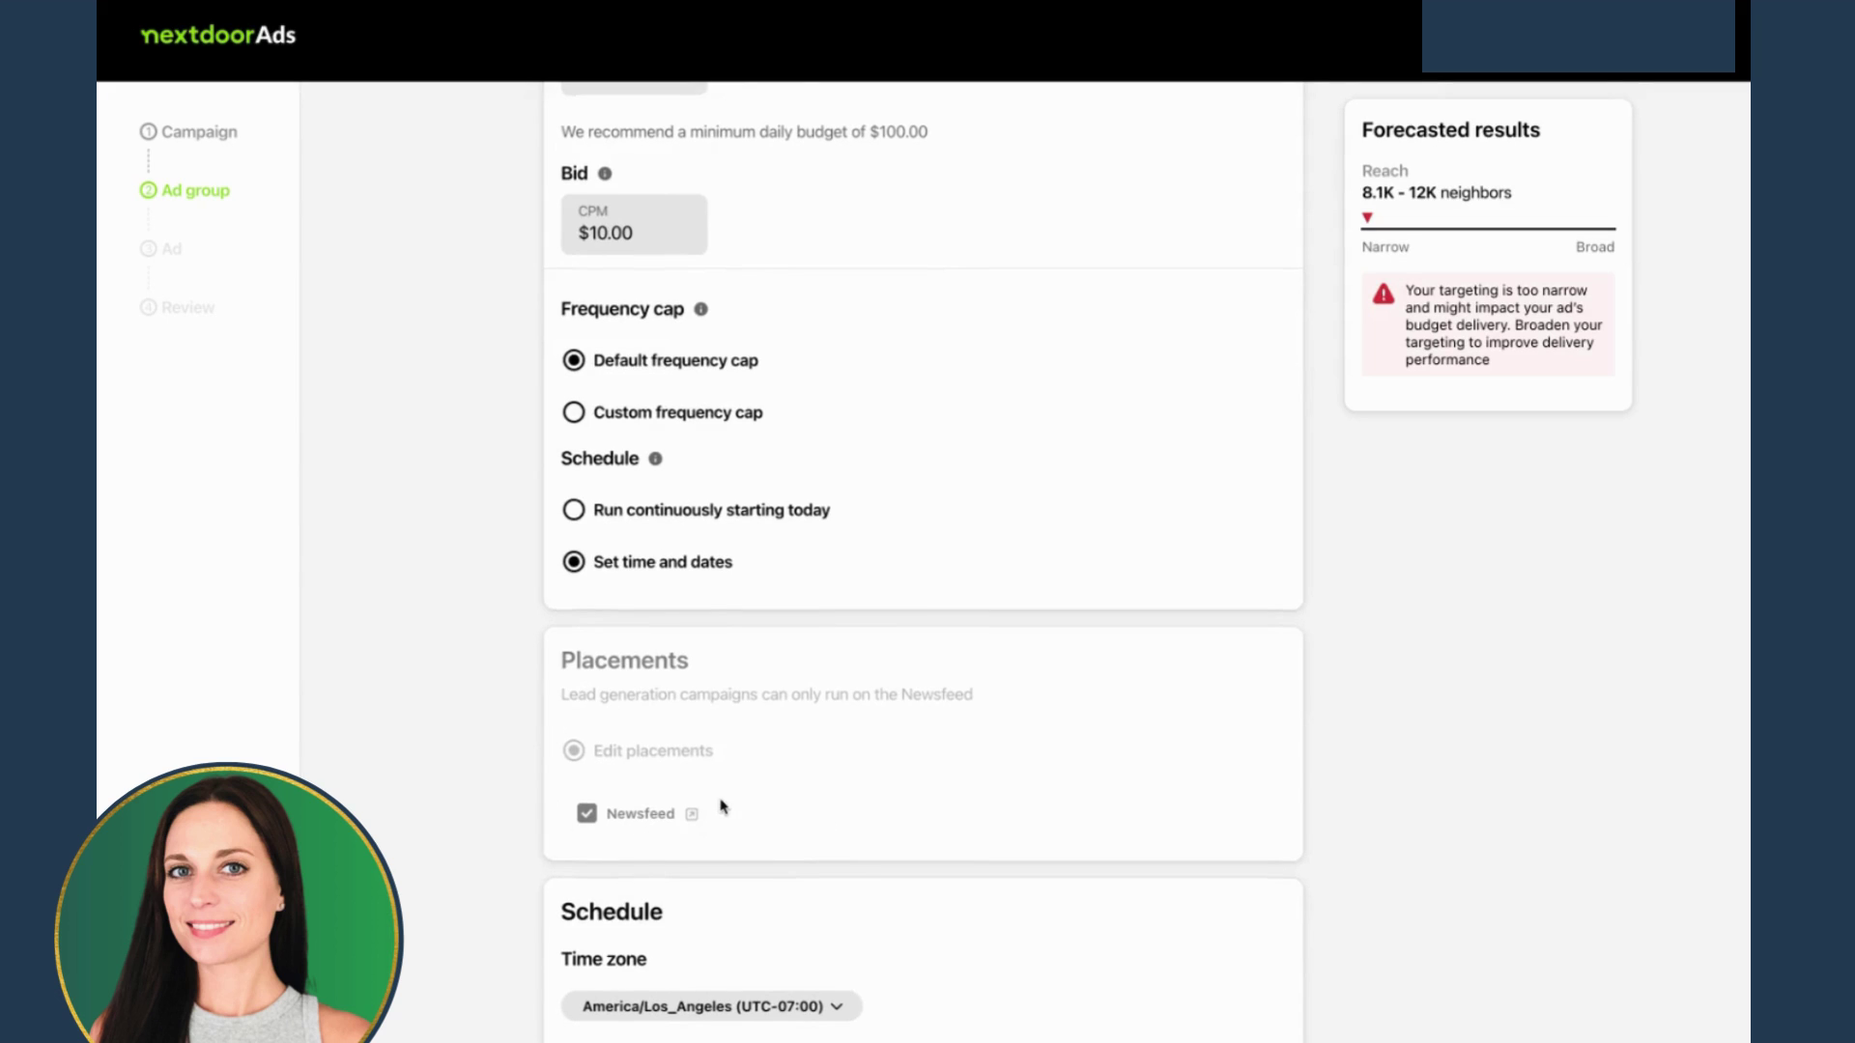
scroll(721, 807, down, 3)
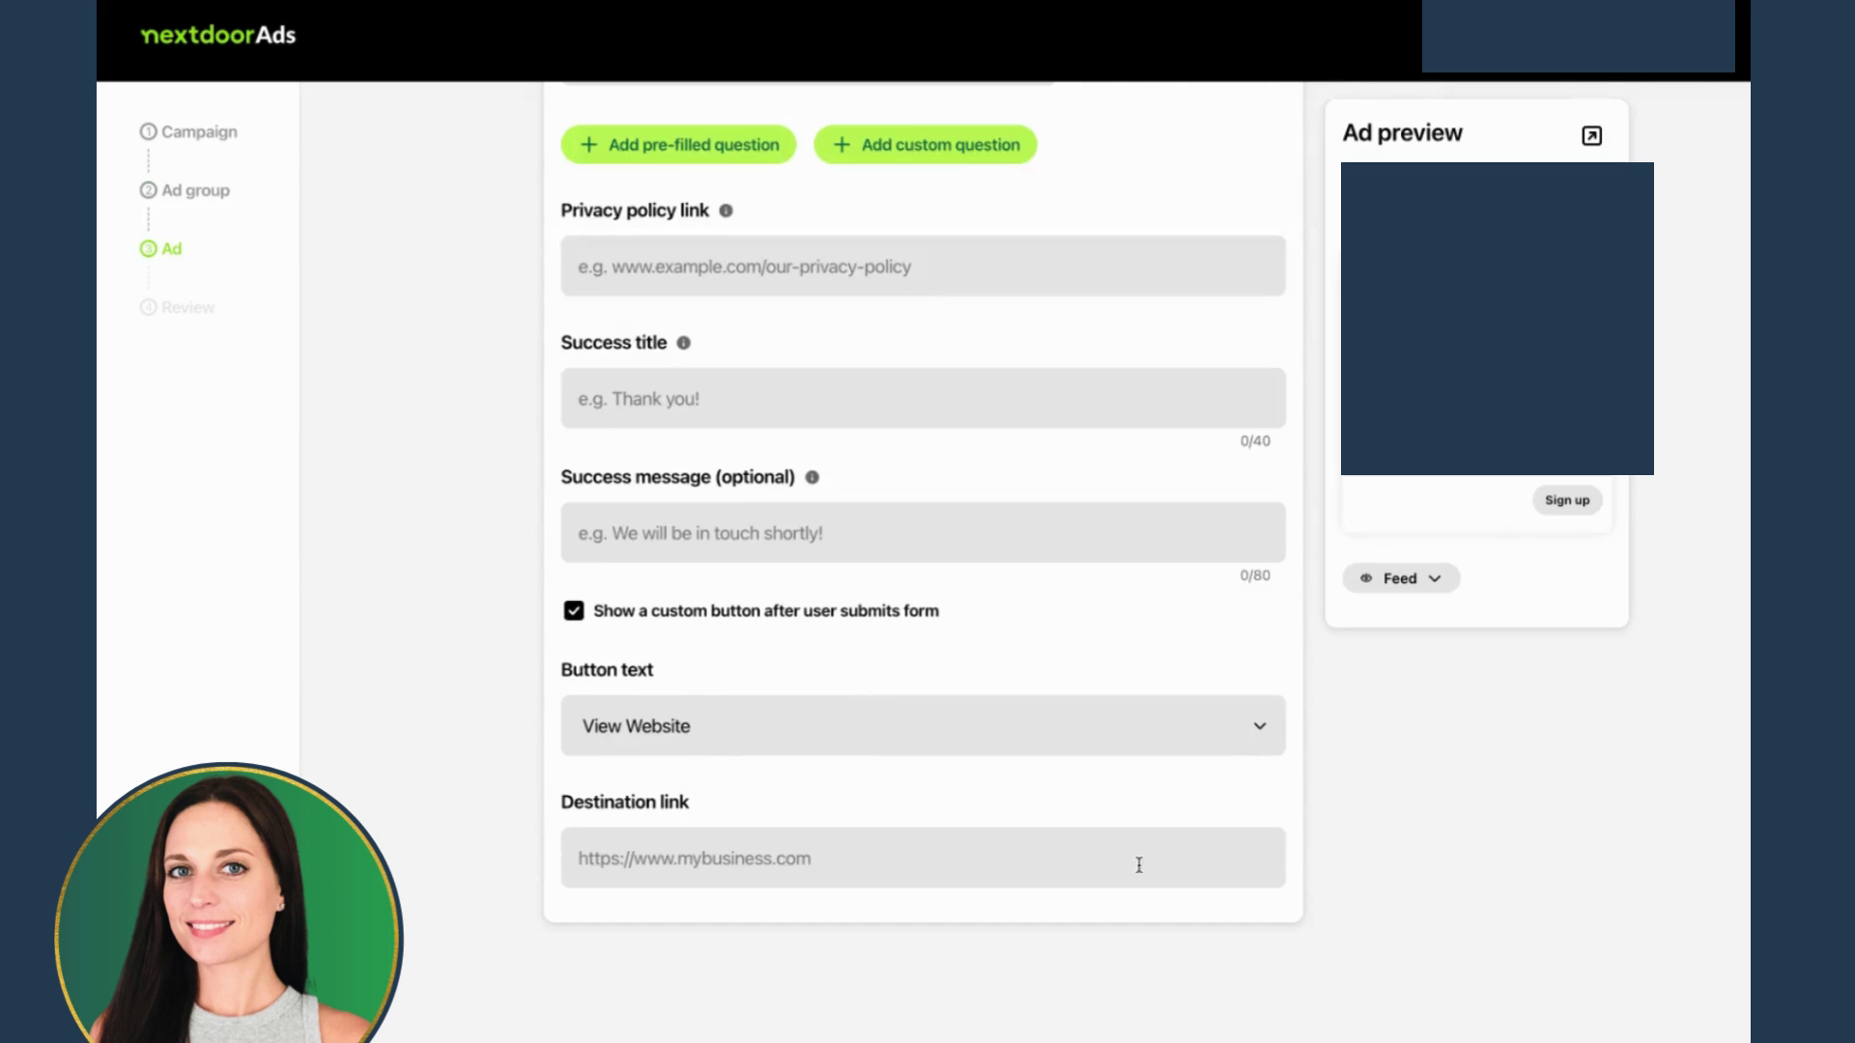
Add a description paragraph reading 'Fill out the form below to schedule a quote.'.
scroll(1139, 863, up, 10)
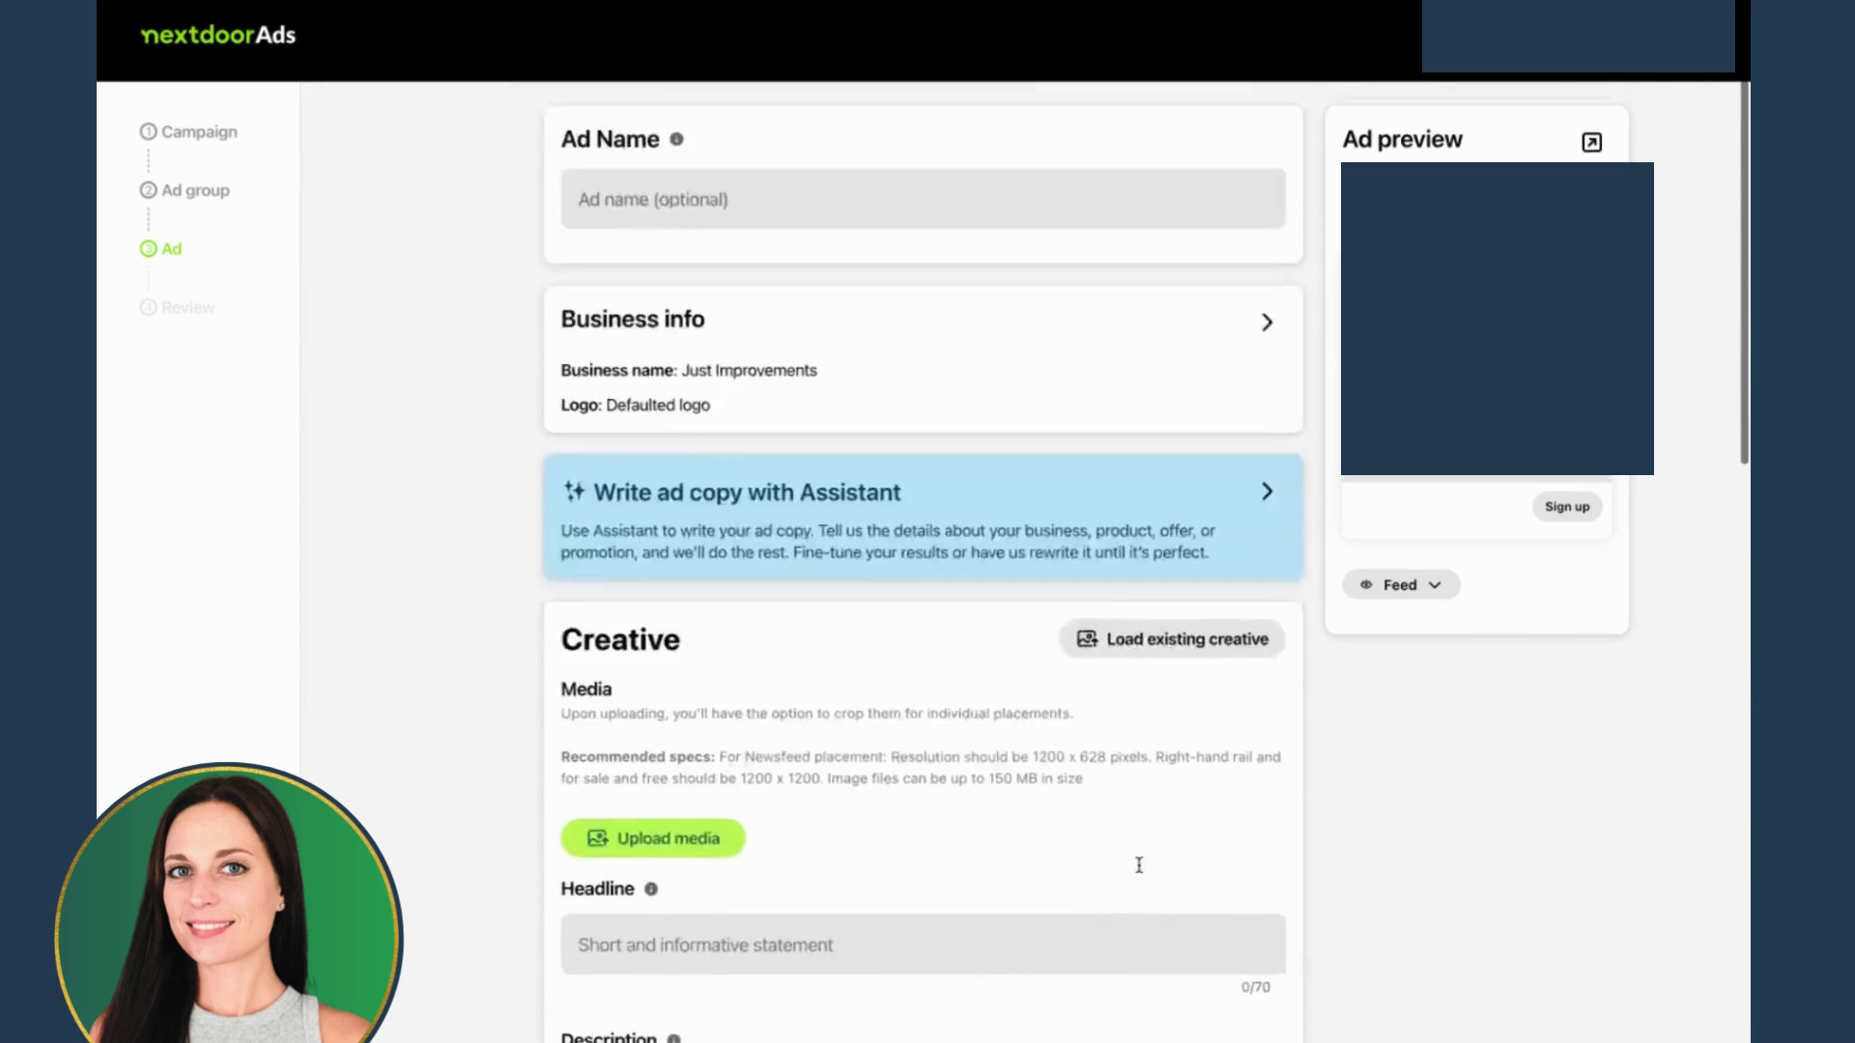
scroll(1139, 864, up, 1)
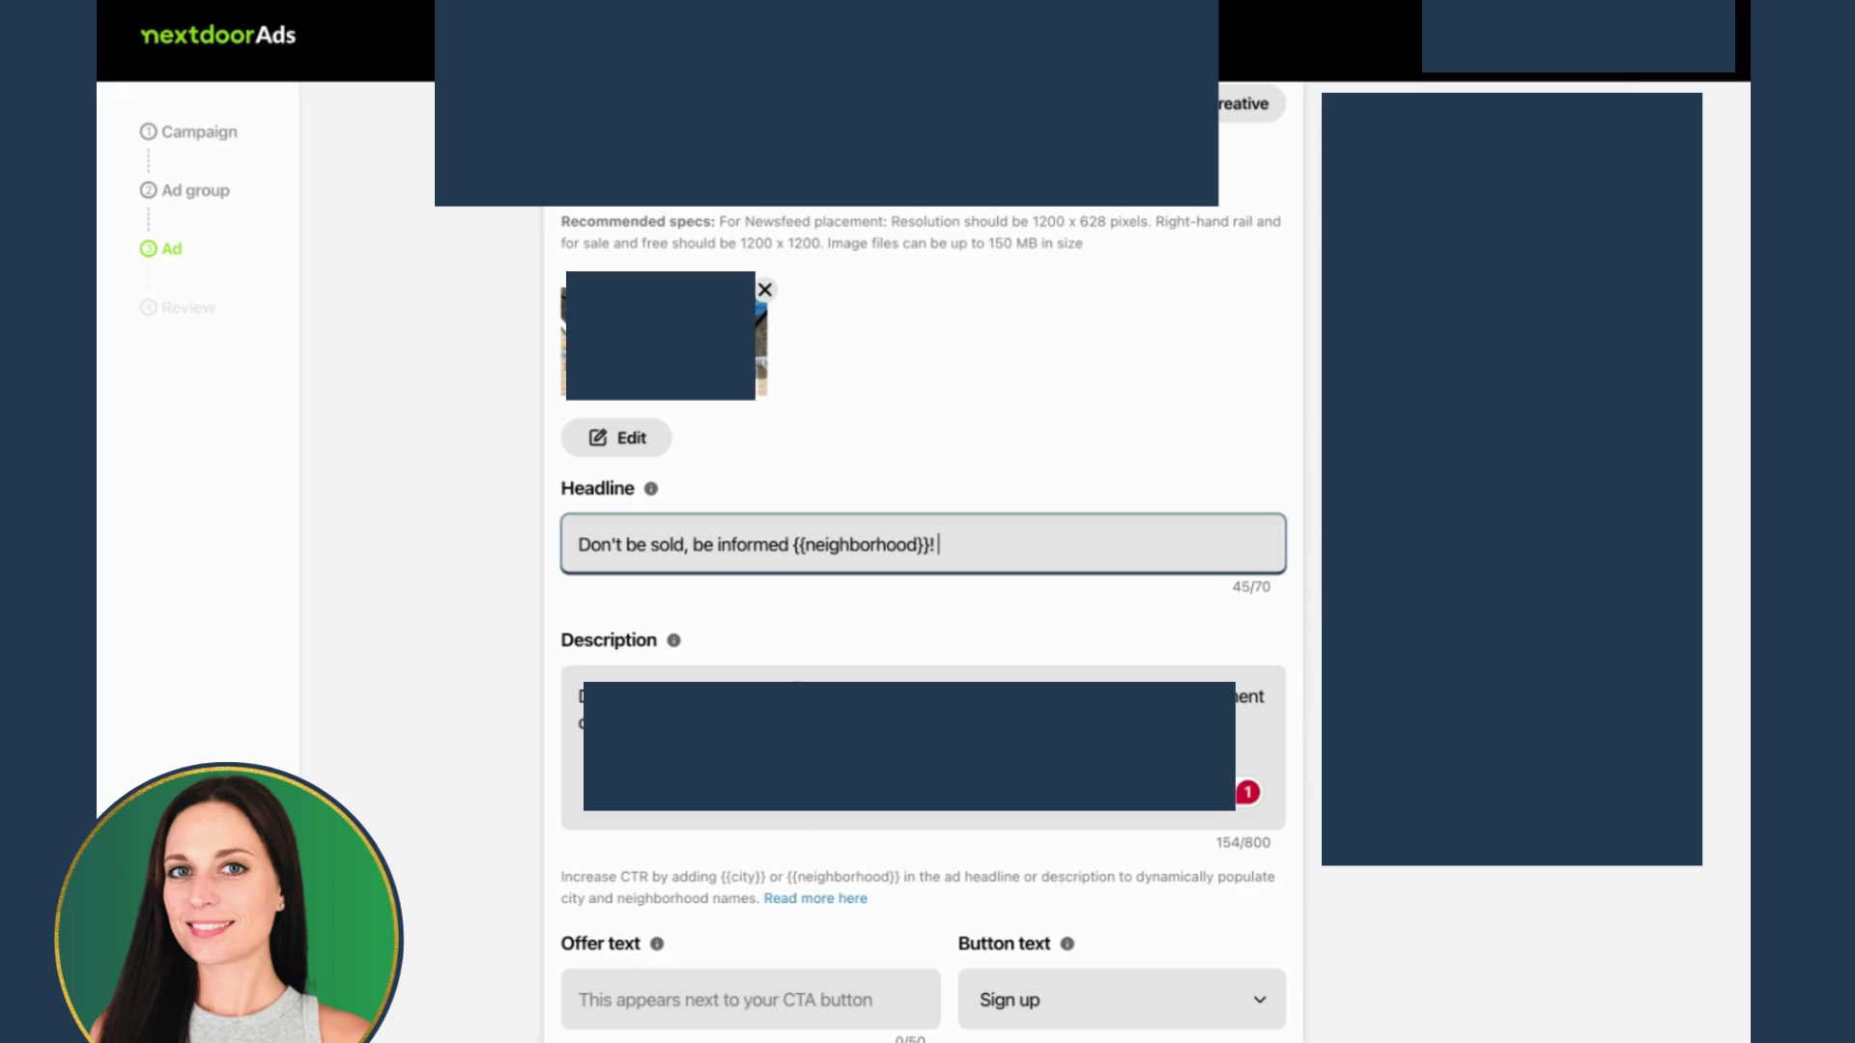
key(Tab)
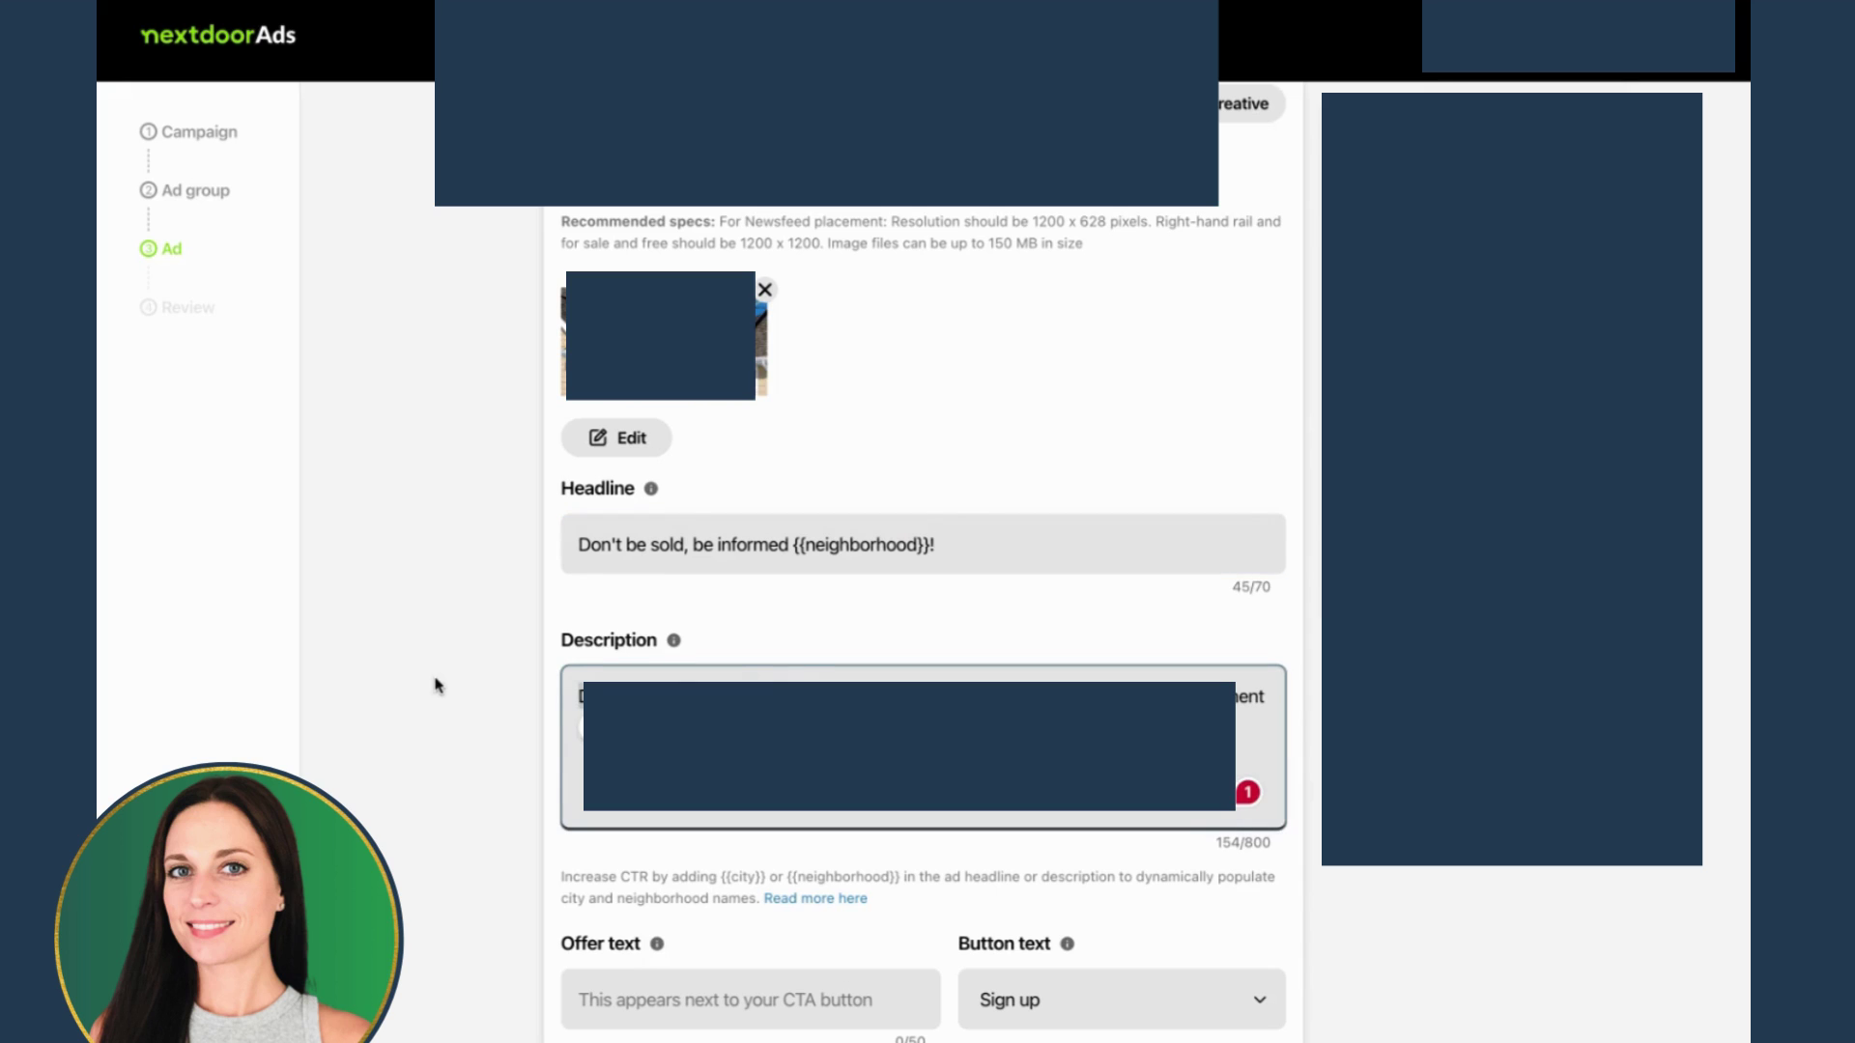
scroll(436, 686, down, 1)
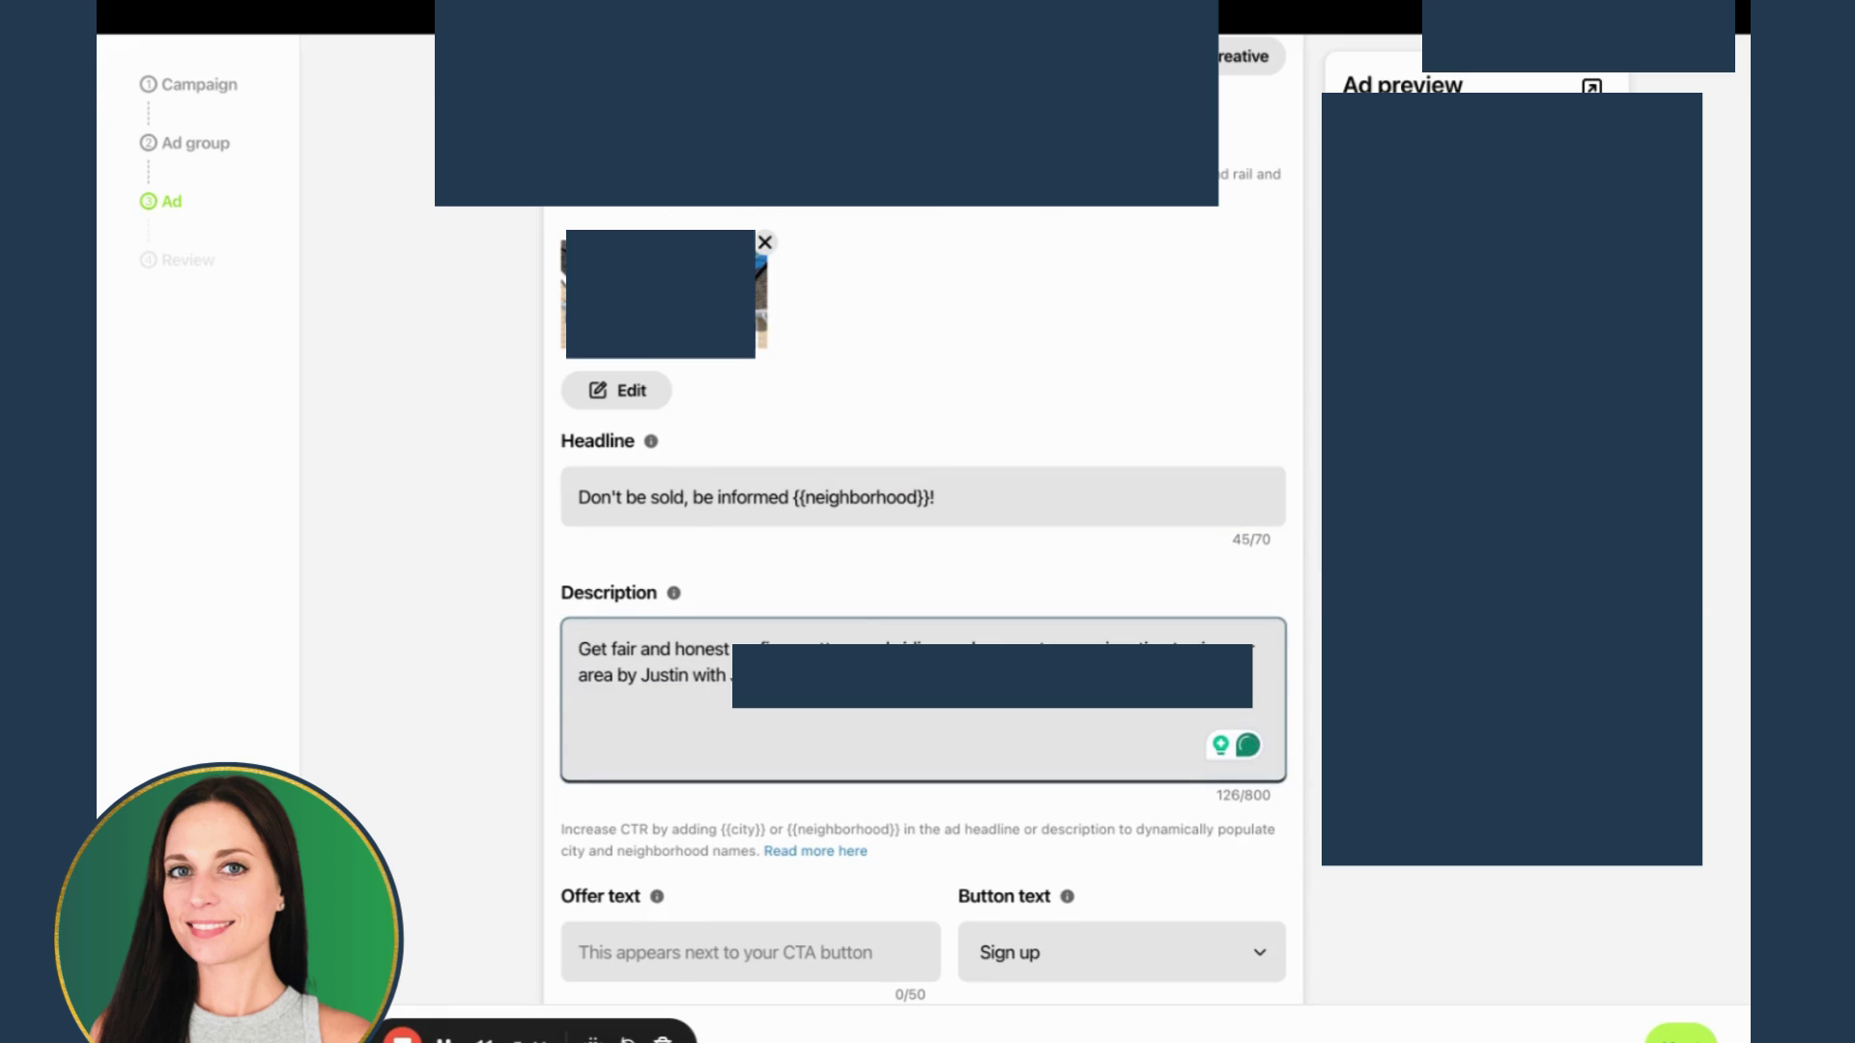
key(Return)
key(Return)
text(Fill out)
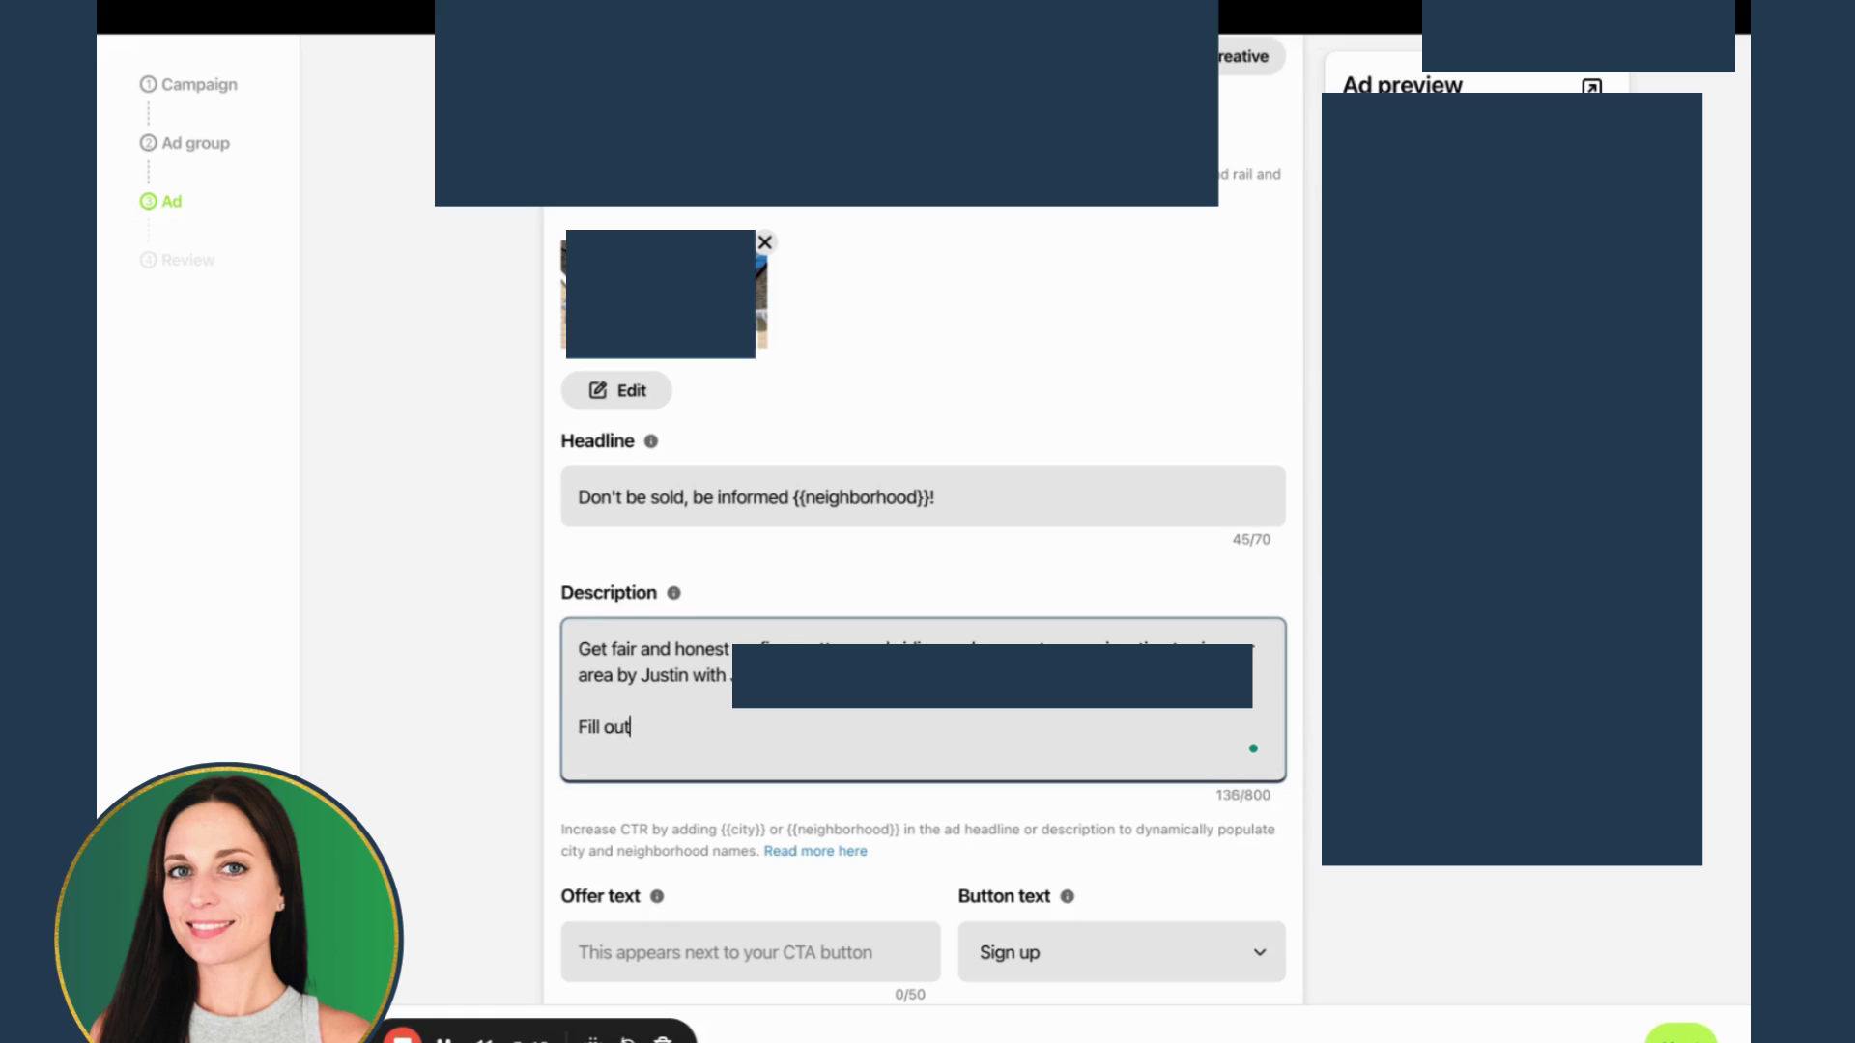
text( the form below to schedule an estimate)
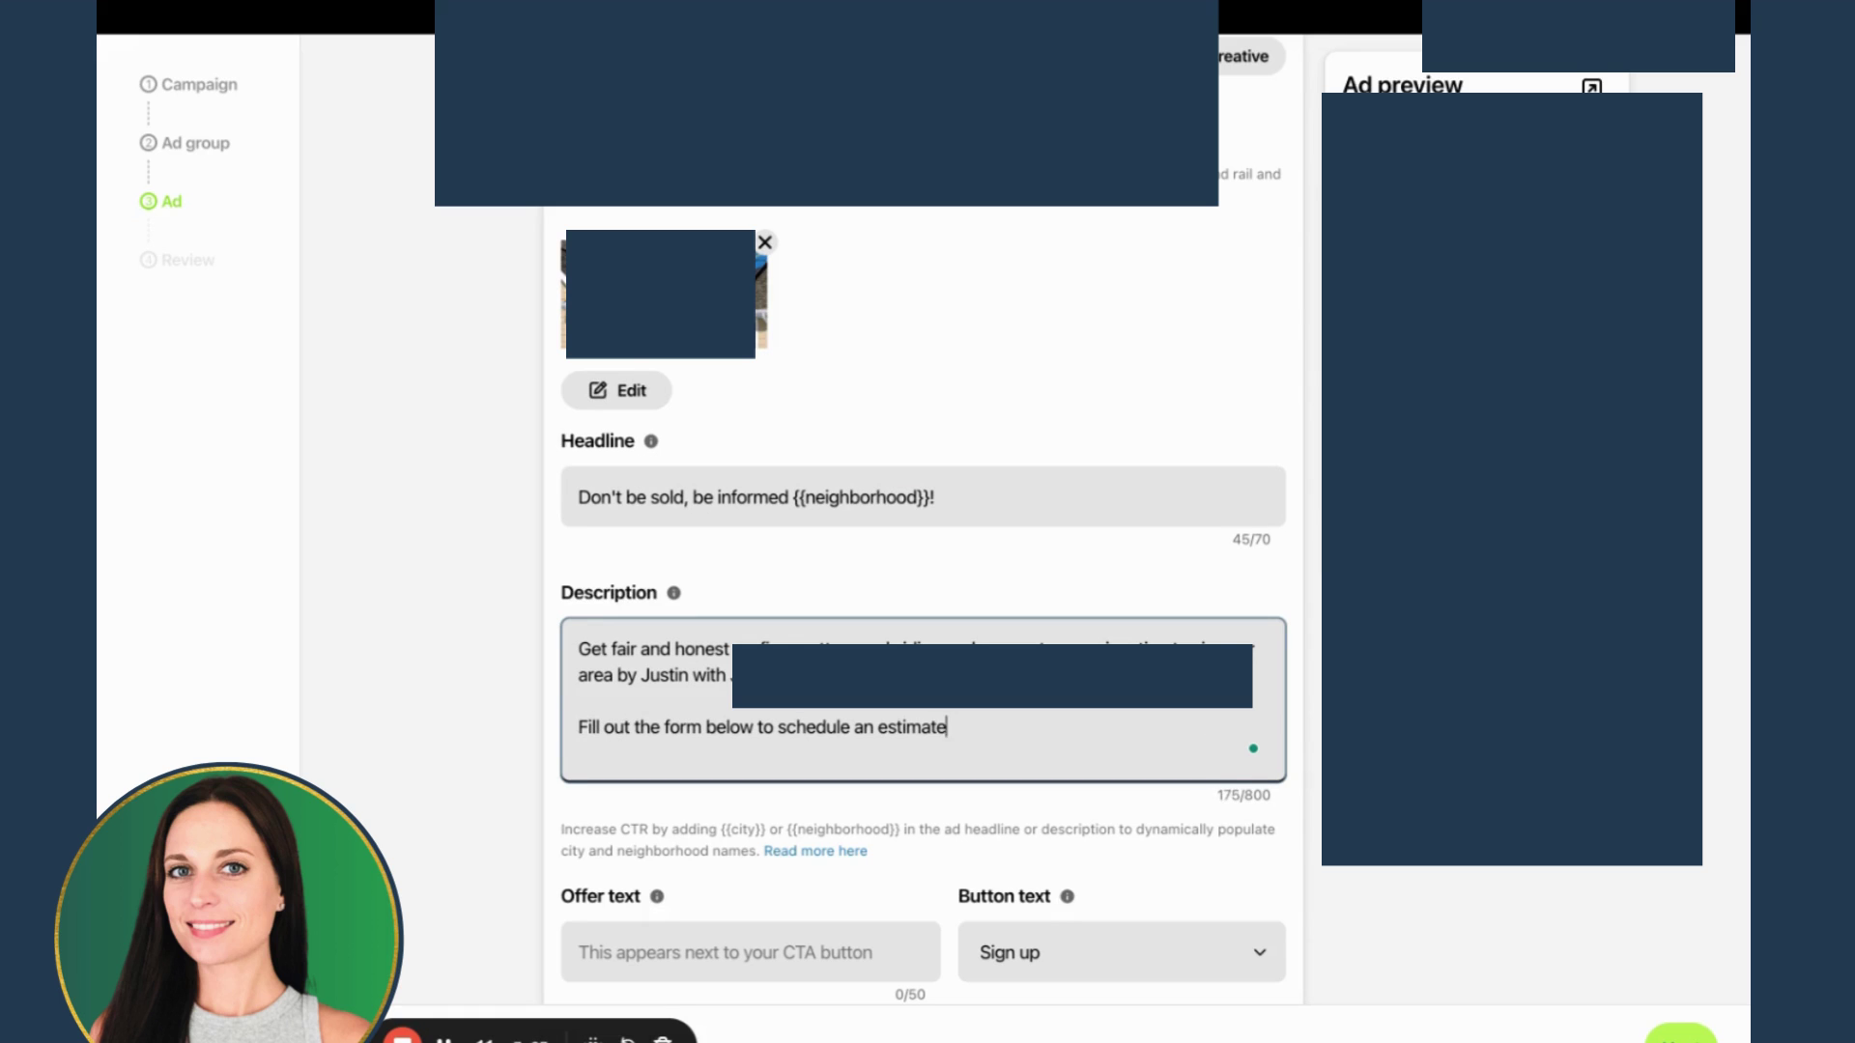
key(BackSpace)
key(BackSpace)
key(BackSpace)
key(BackSpace)
key(BackSpace)
key(BackSpace)
key(BackSpace)
key(BackSpace)
key(BackSpace)
key(BackSpace)
text(quote.)
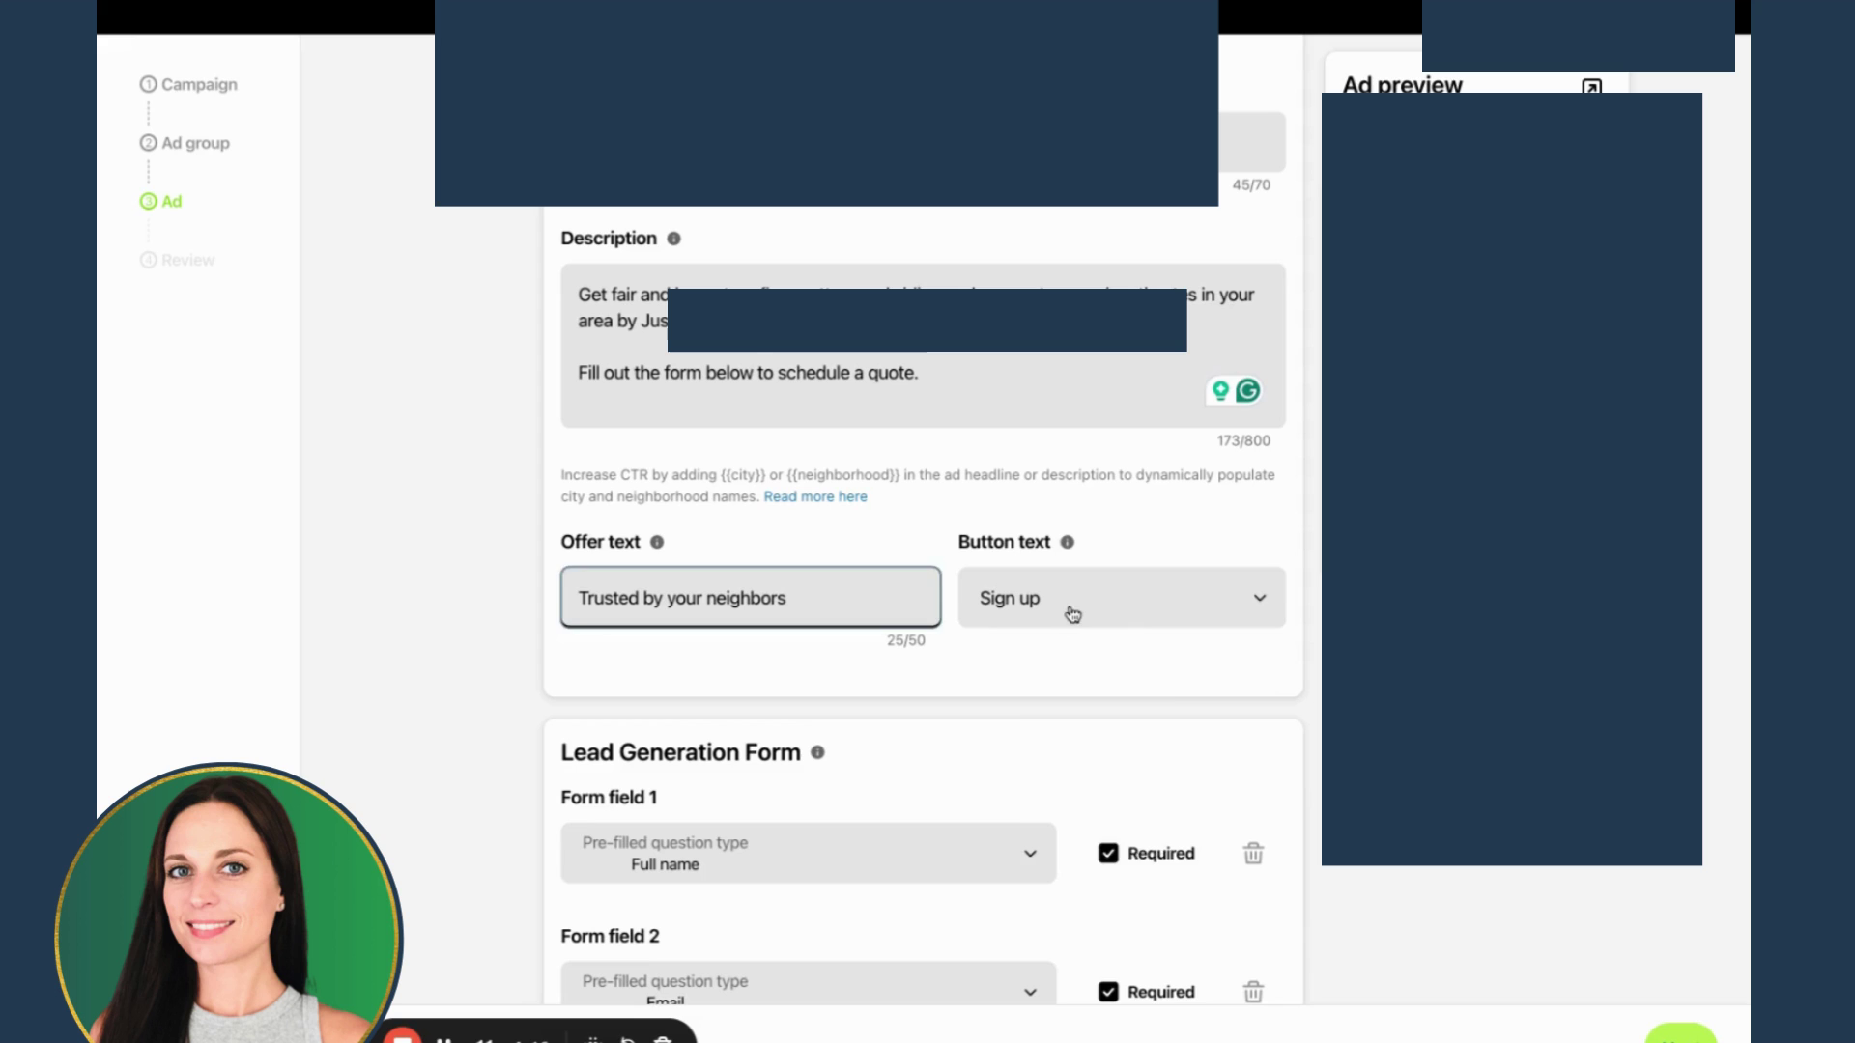
Try 'Get quote' as the button text, then revert it to Sign up.
click(1073, 614)
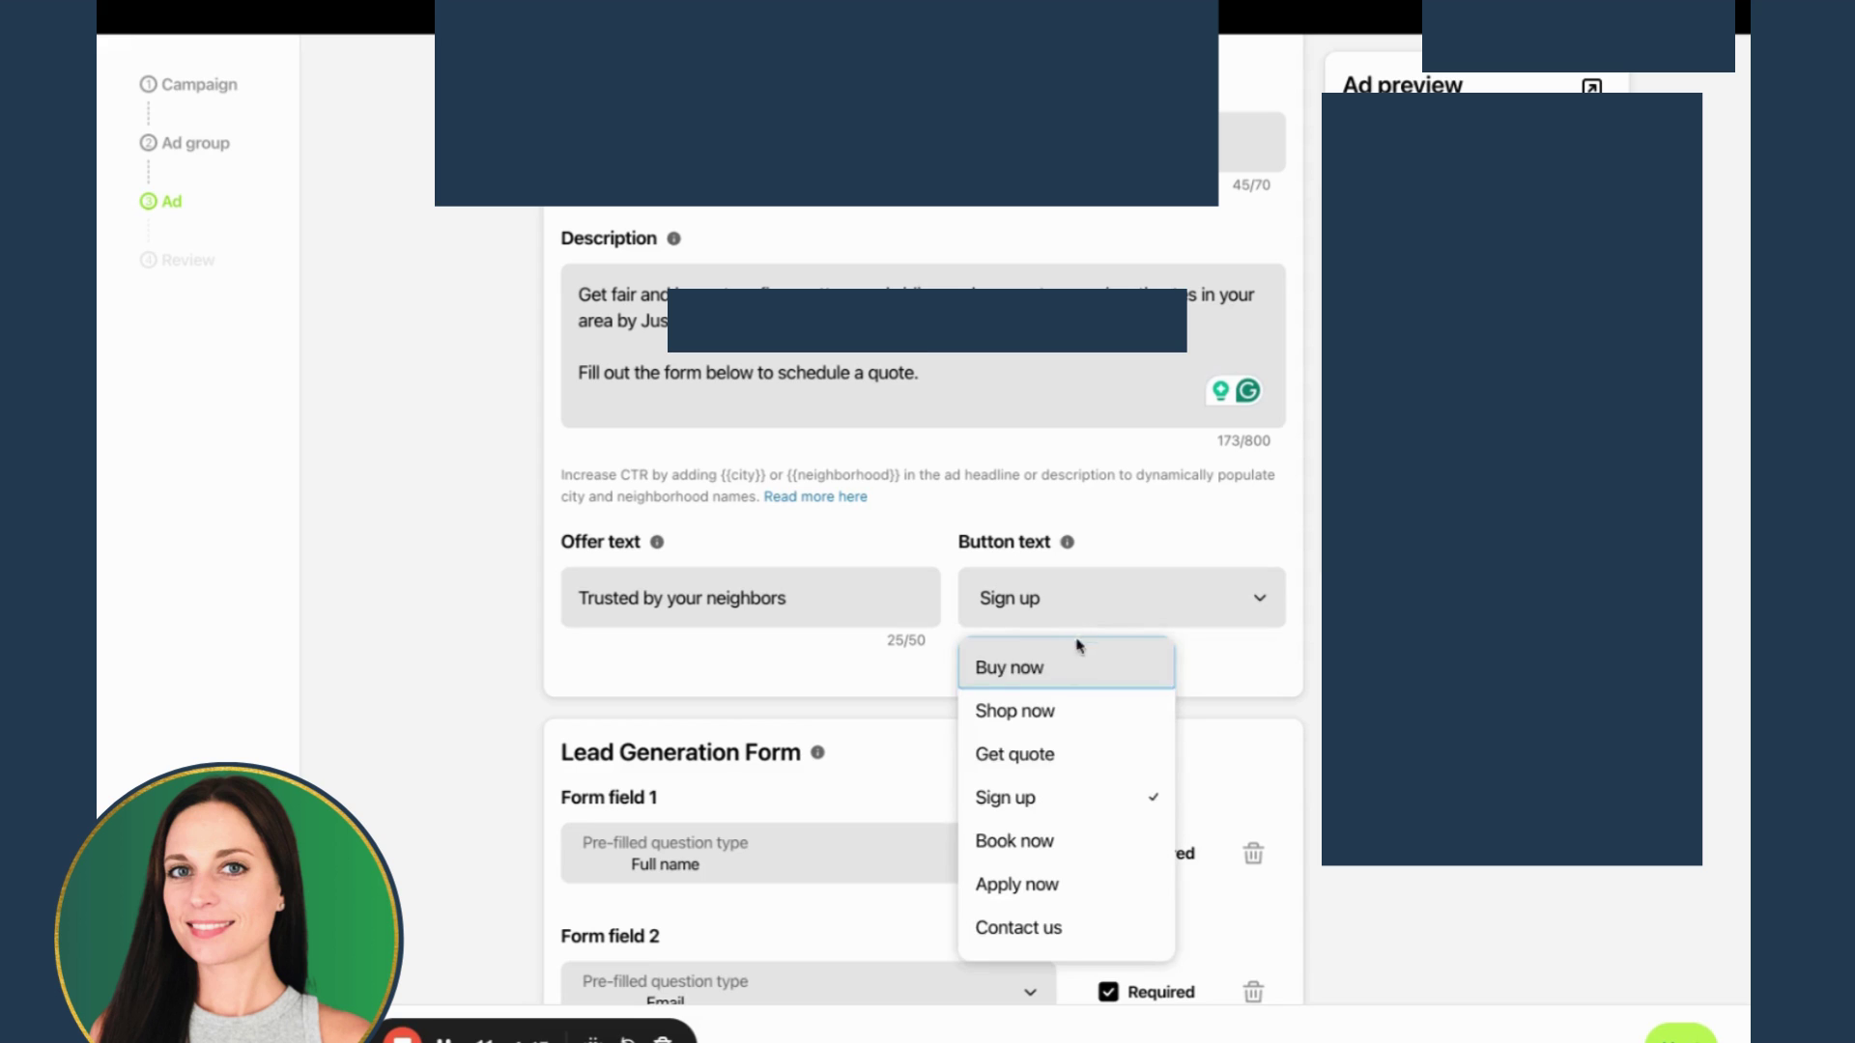
click(1053, 763)
click(1076, 601)
scroll(1065, 752, down, 3)
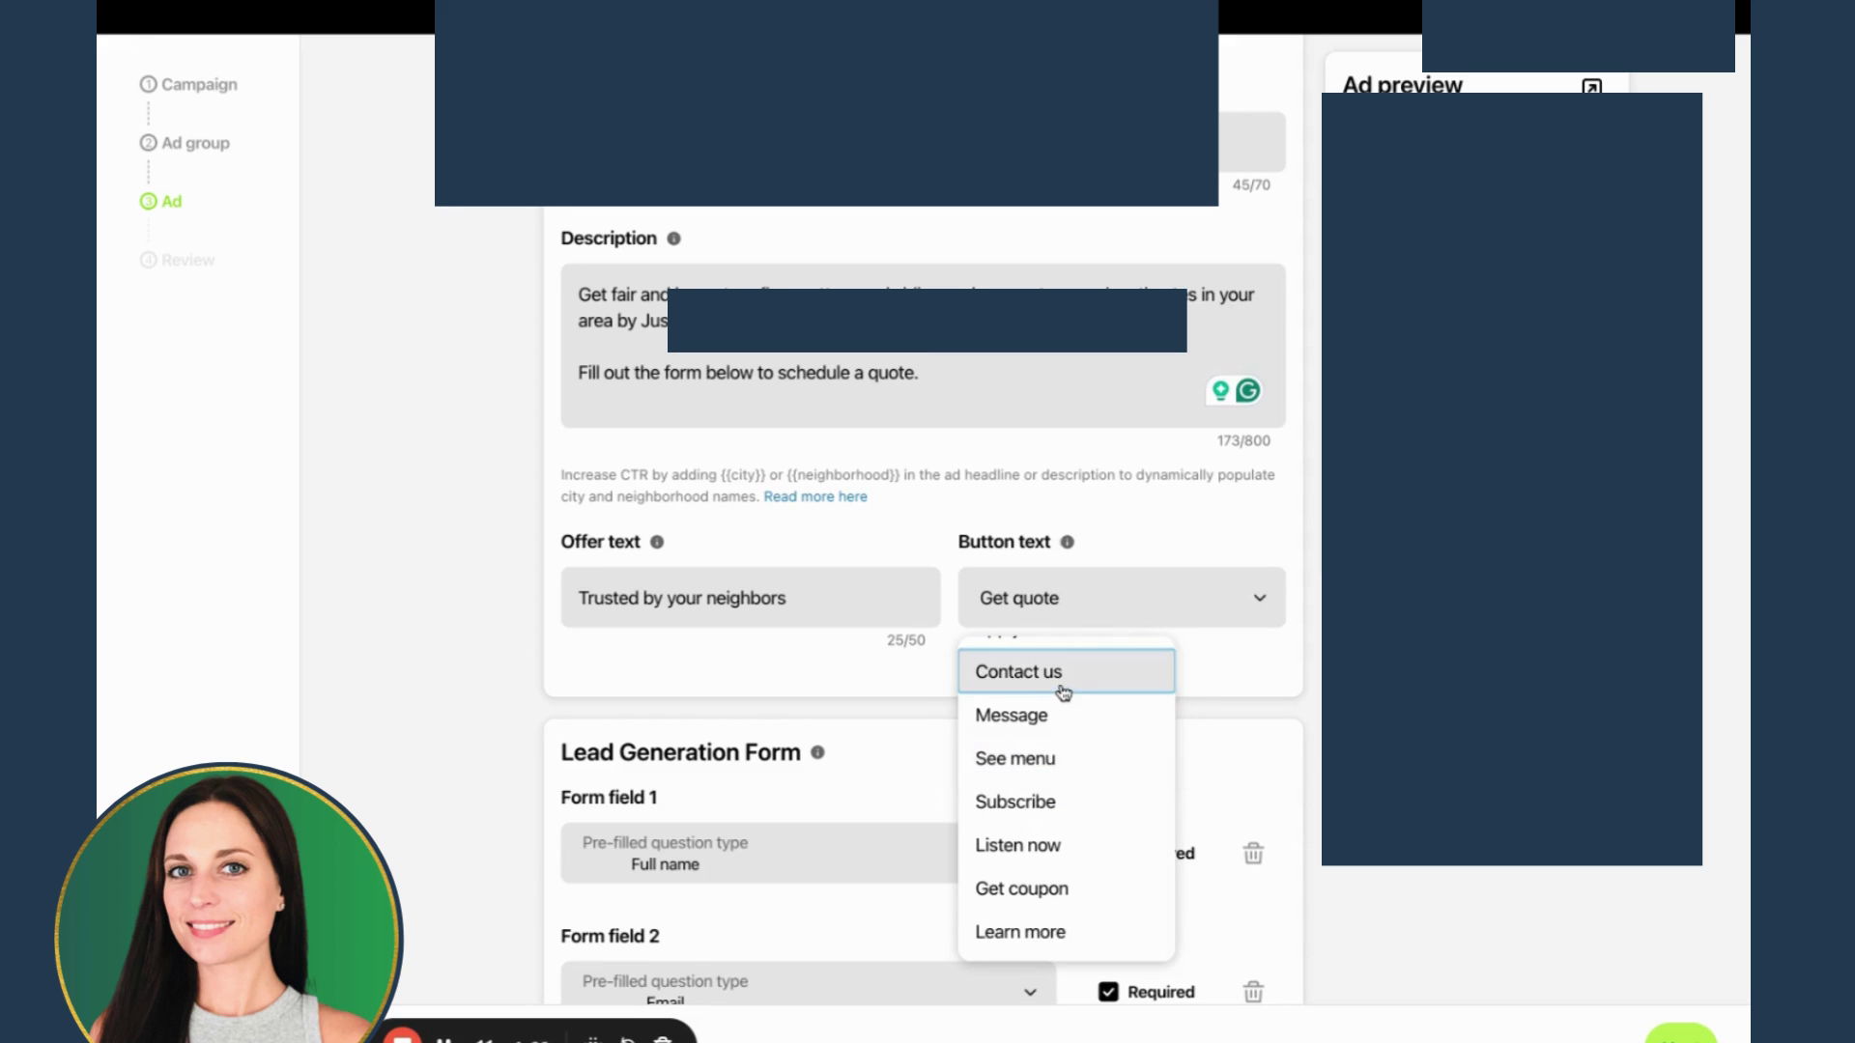
scroll(1063, 692, up, 3)
click(1054, 792)
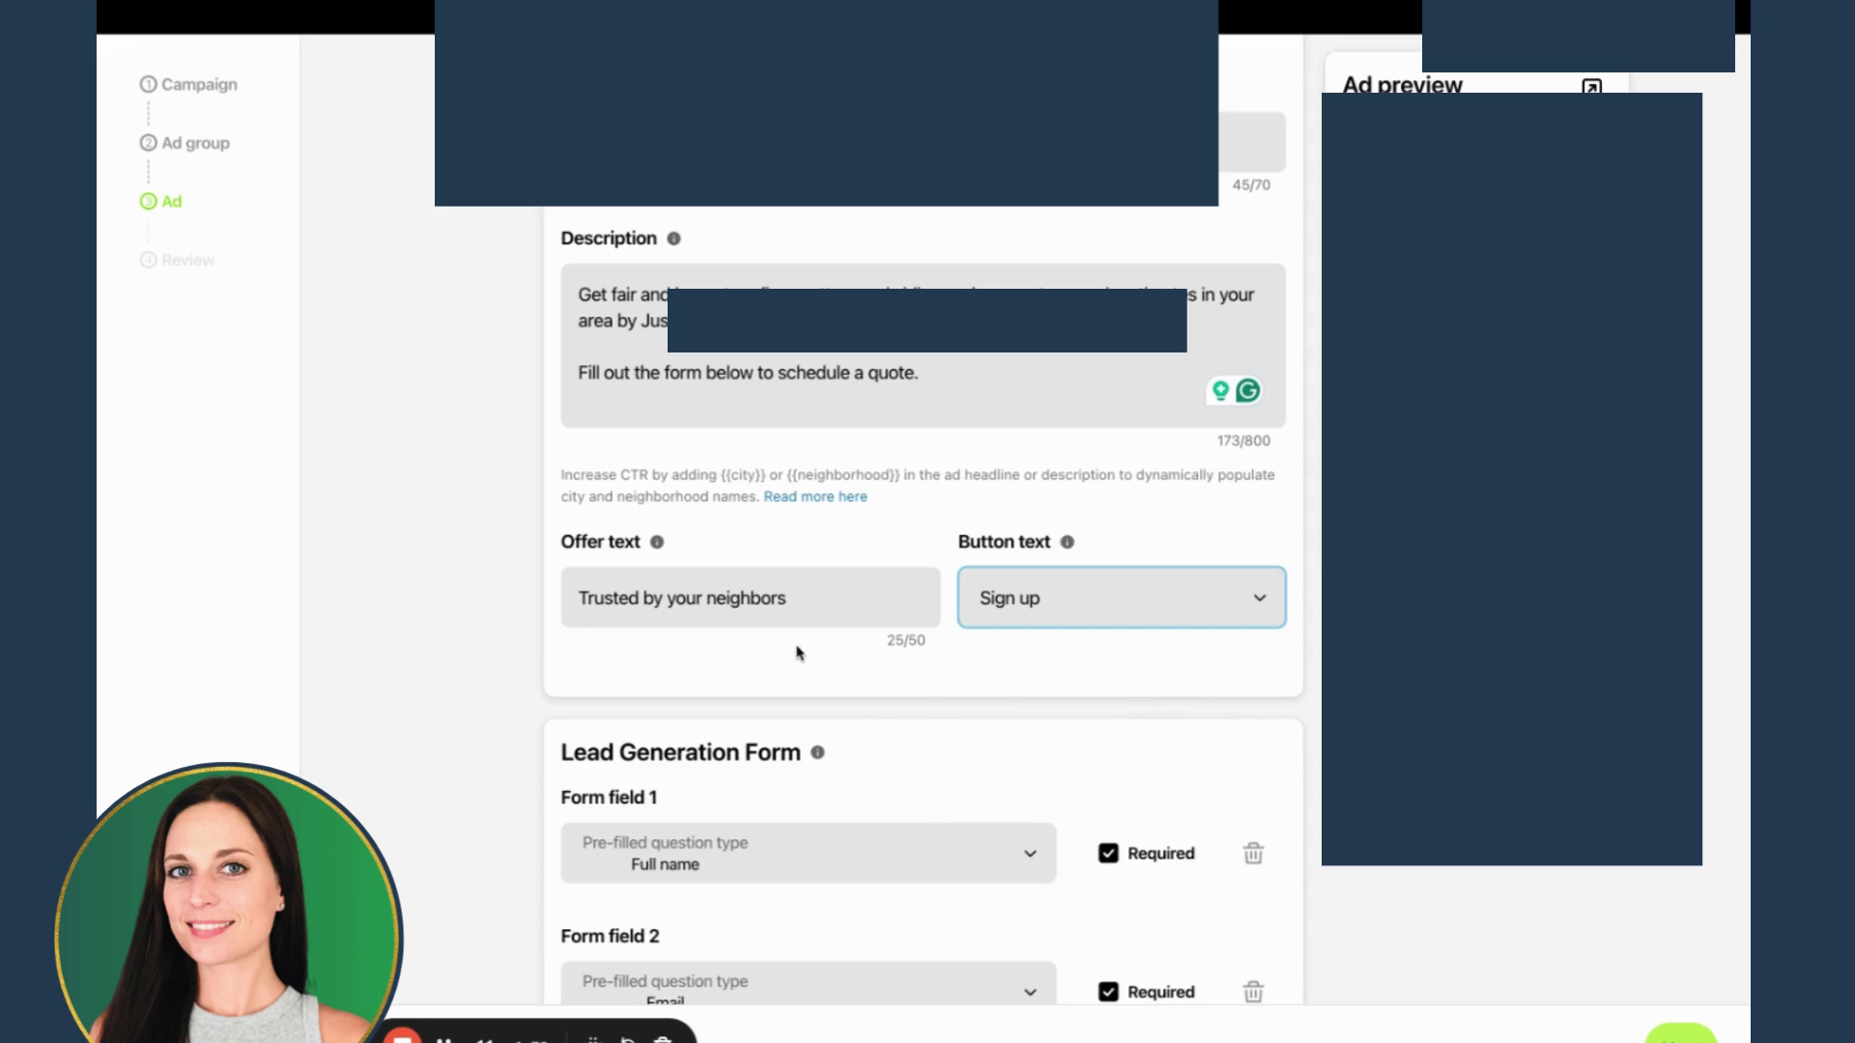
Make form field 2 ask for Phone number, discarding an extra pre-filled field.
scroll(800, 650, down, 3)
click(821, 697)
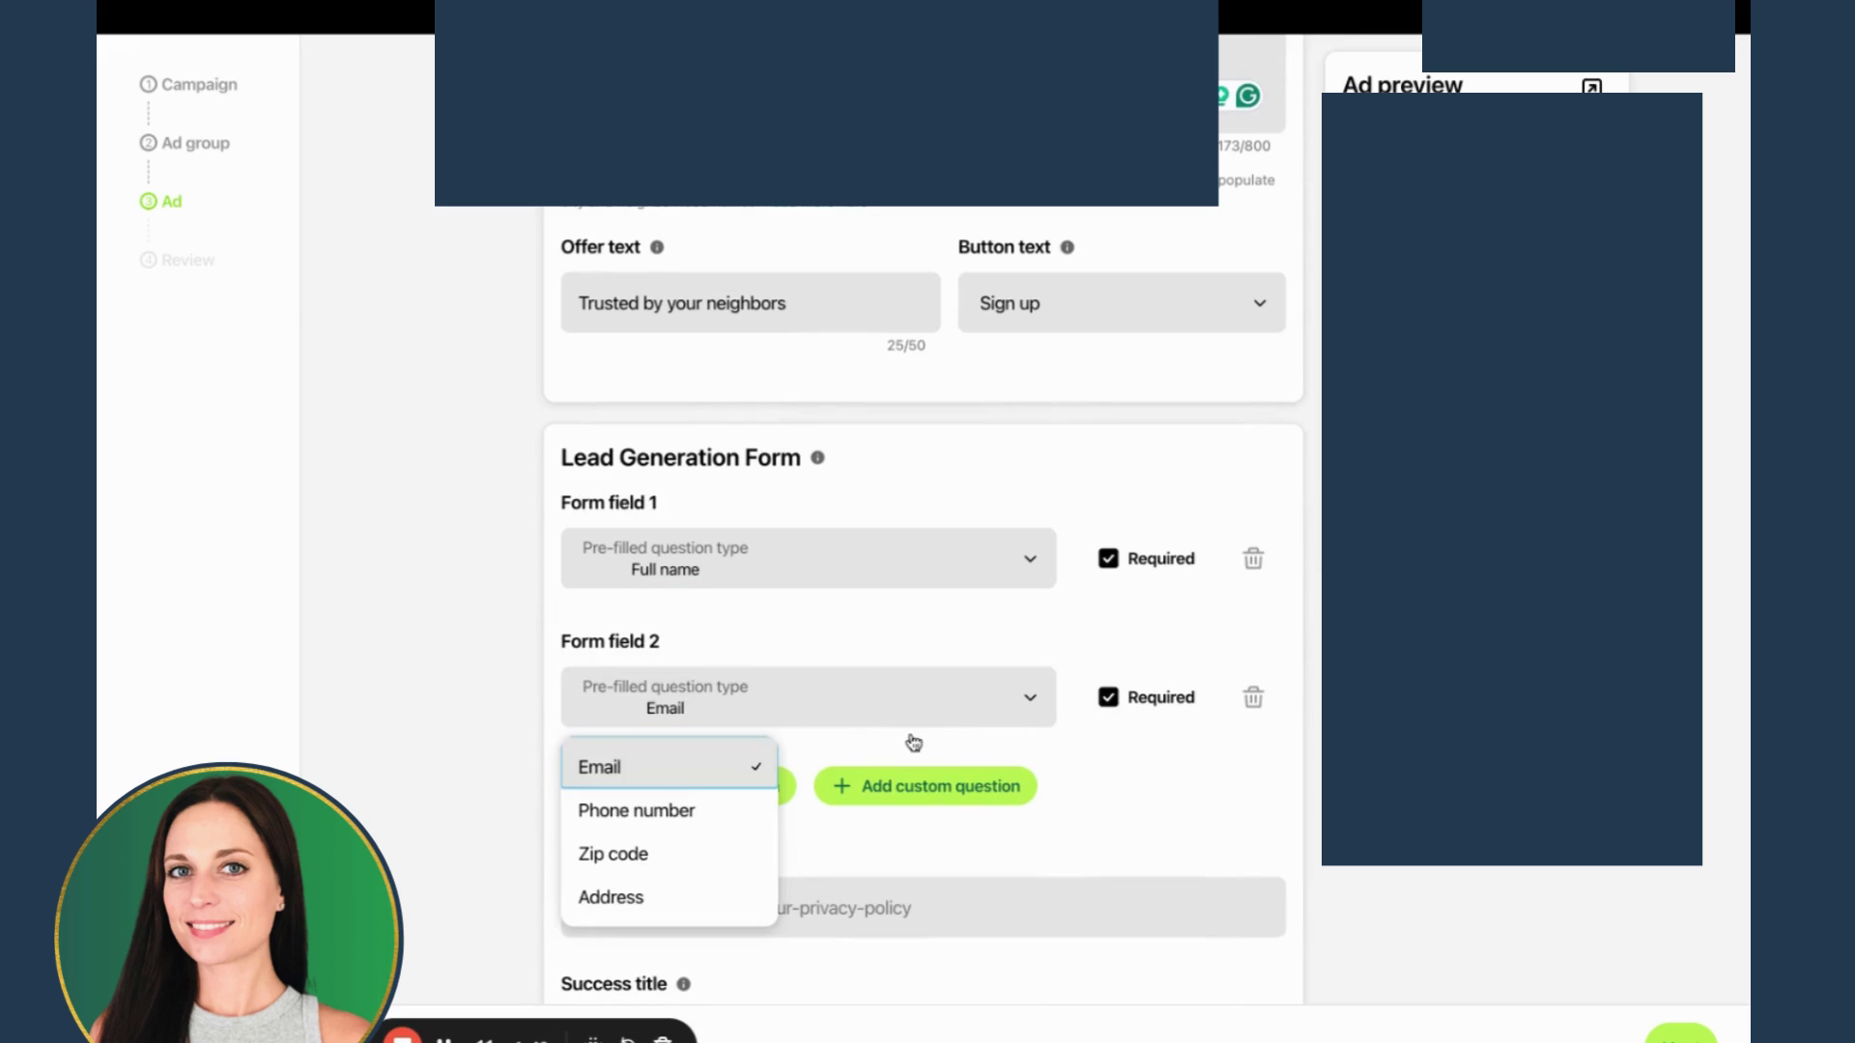
click(611, 824)
scroll(698, 696, down, 1)
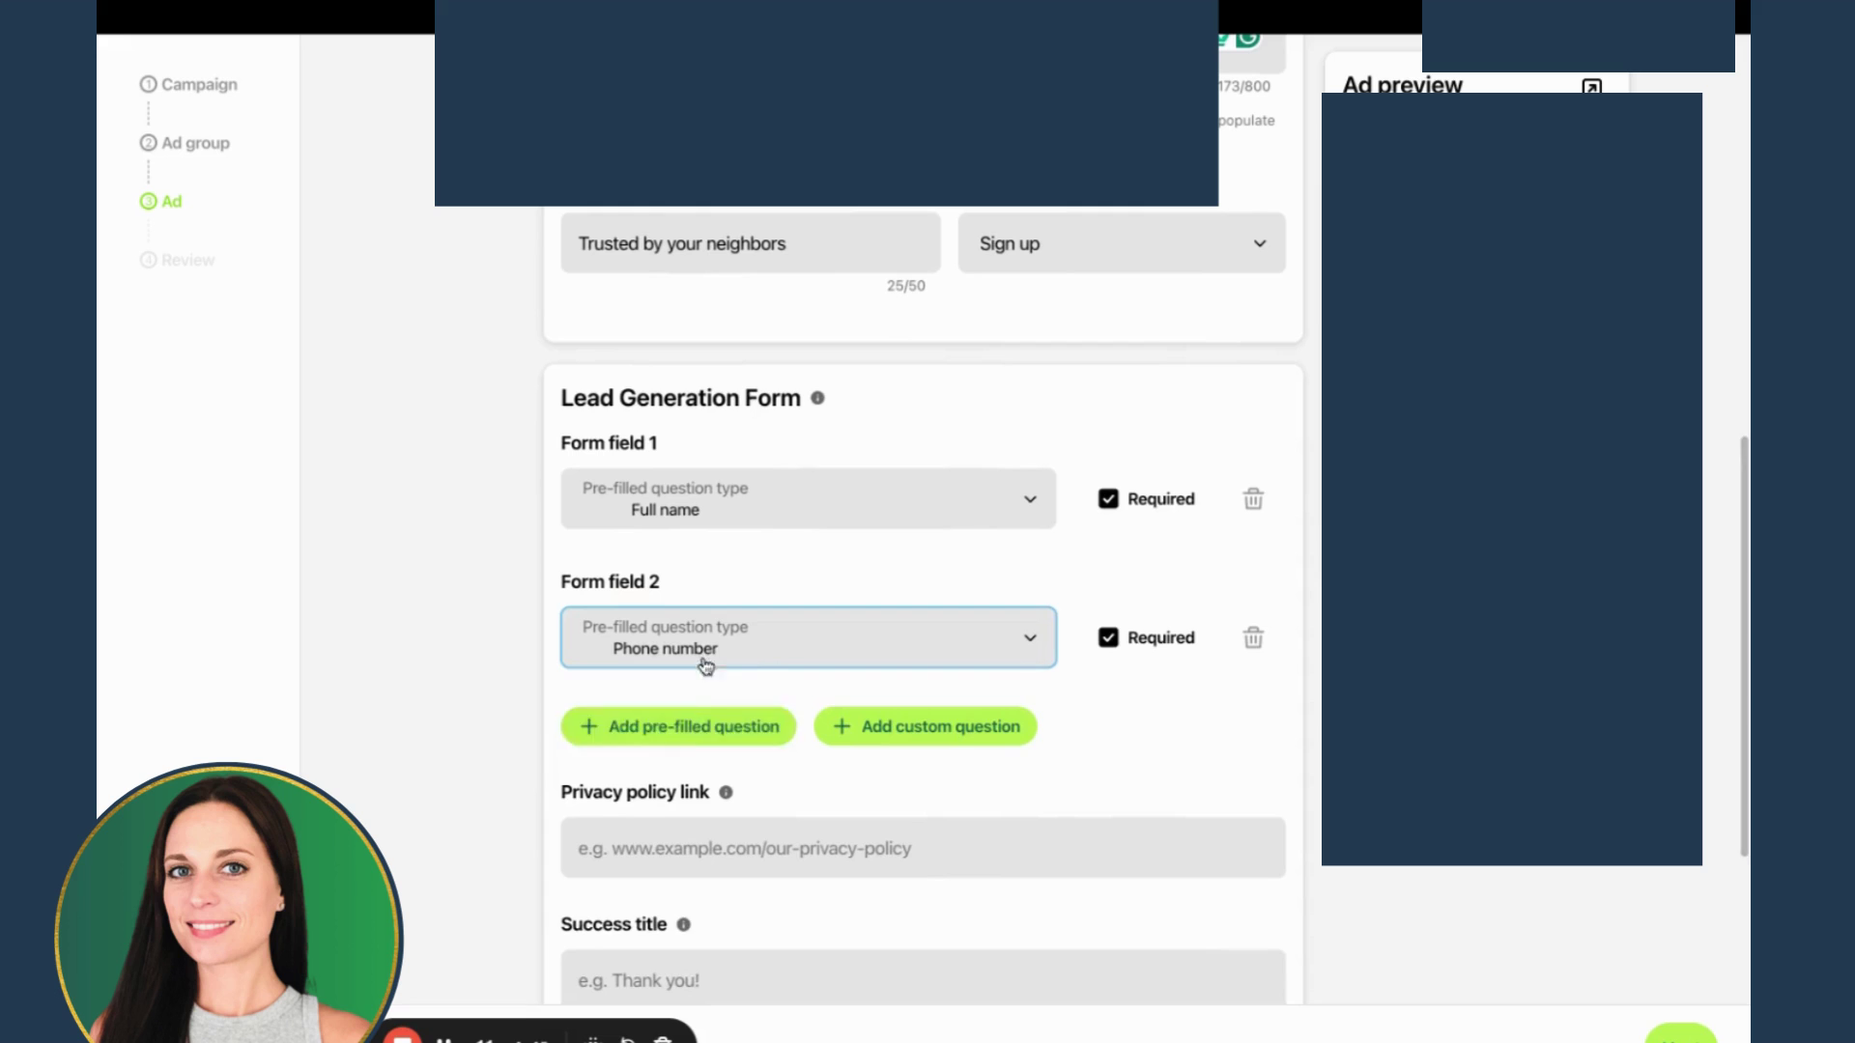
click(684, 739)
scroll(681, 744, down, 1)
click(680, 745)
click(1253, 716)
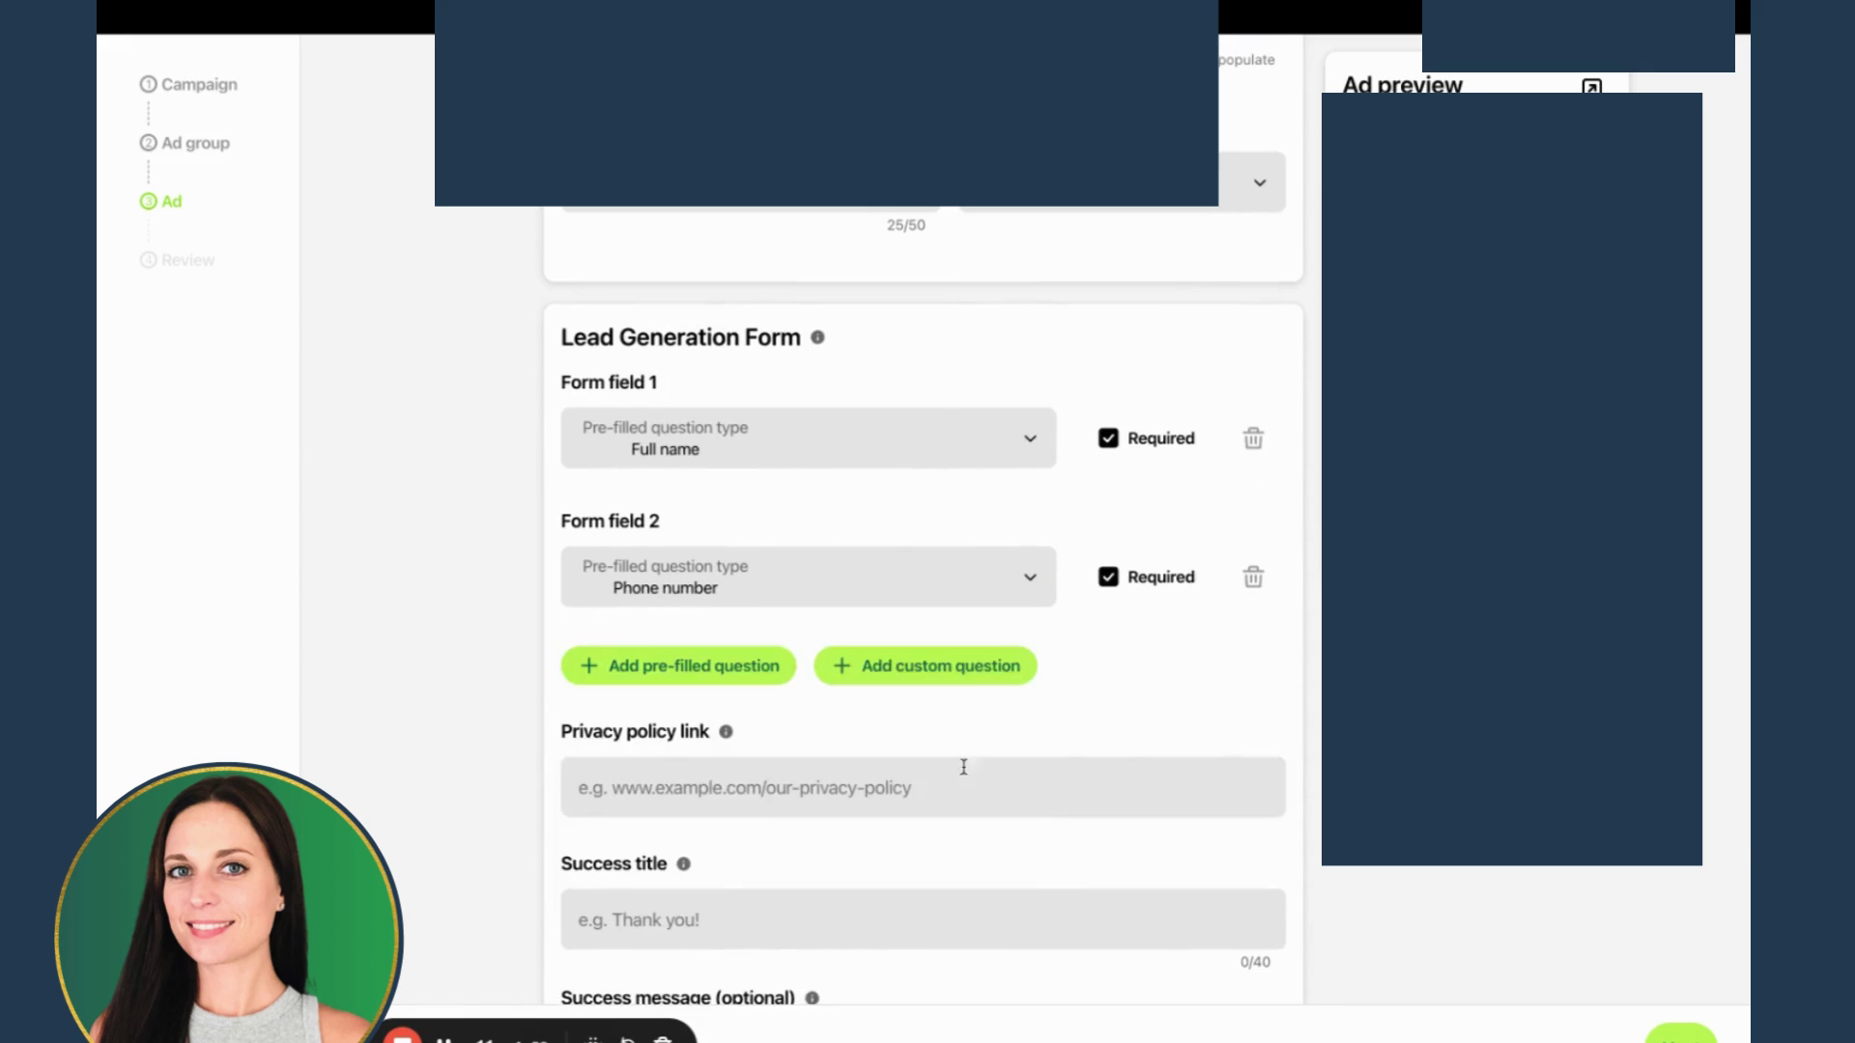
Add a custom quote question starting 'What type' as form field 3.
click(926, 663)
click(782, 691)
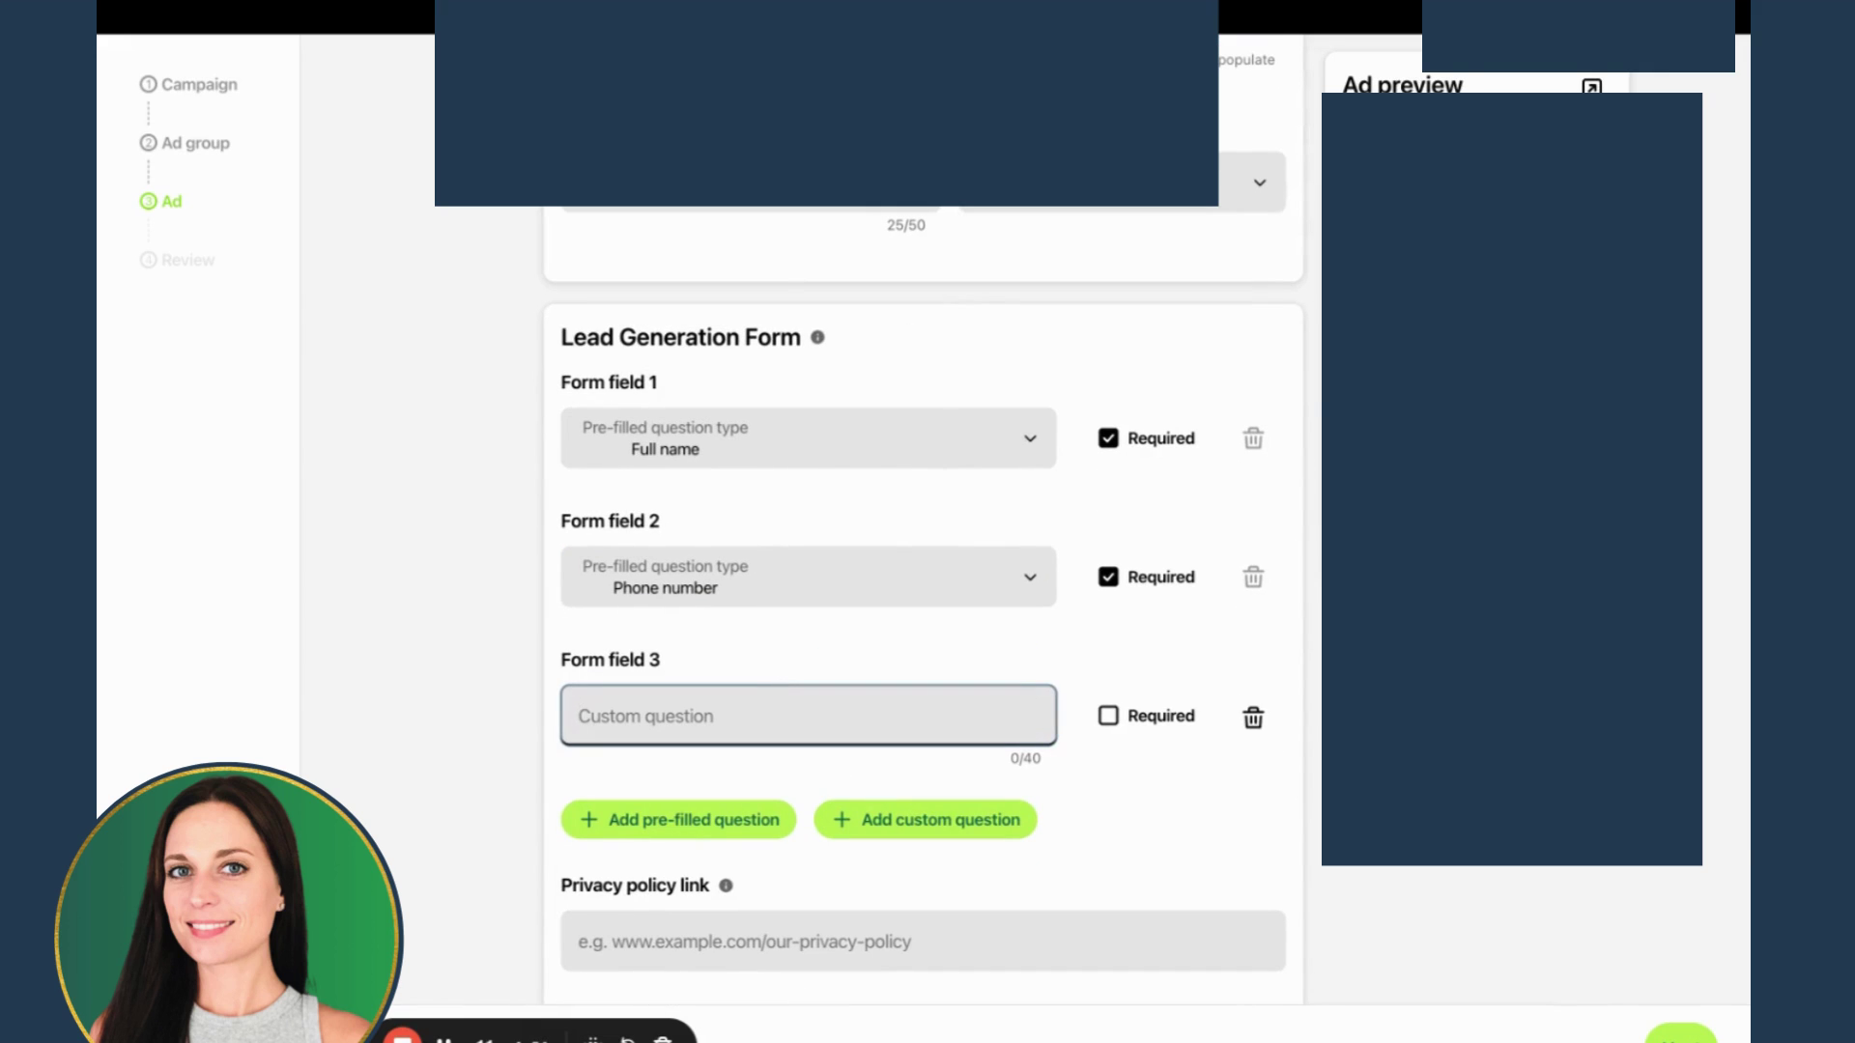
text(What type)
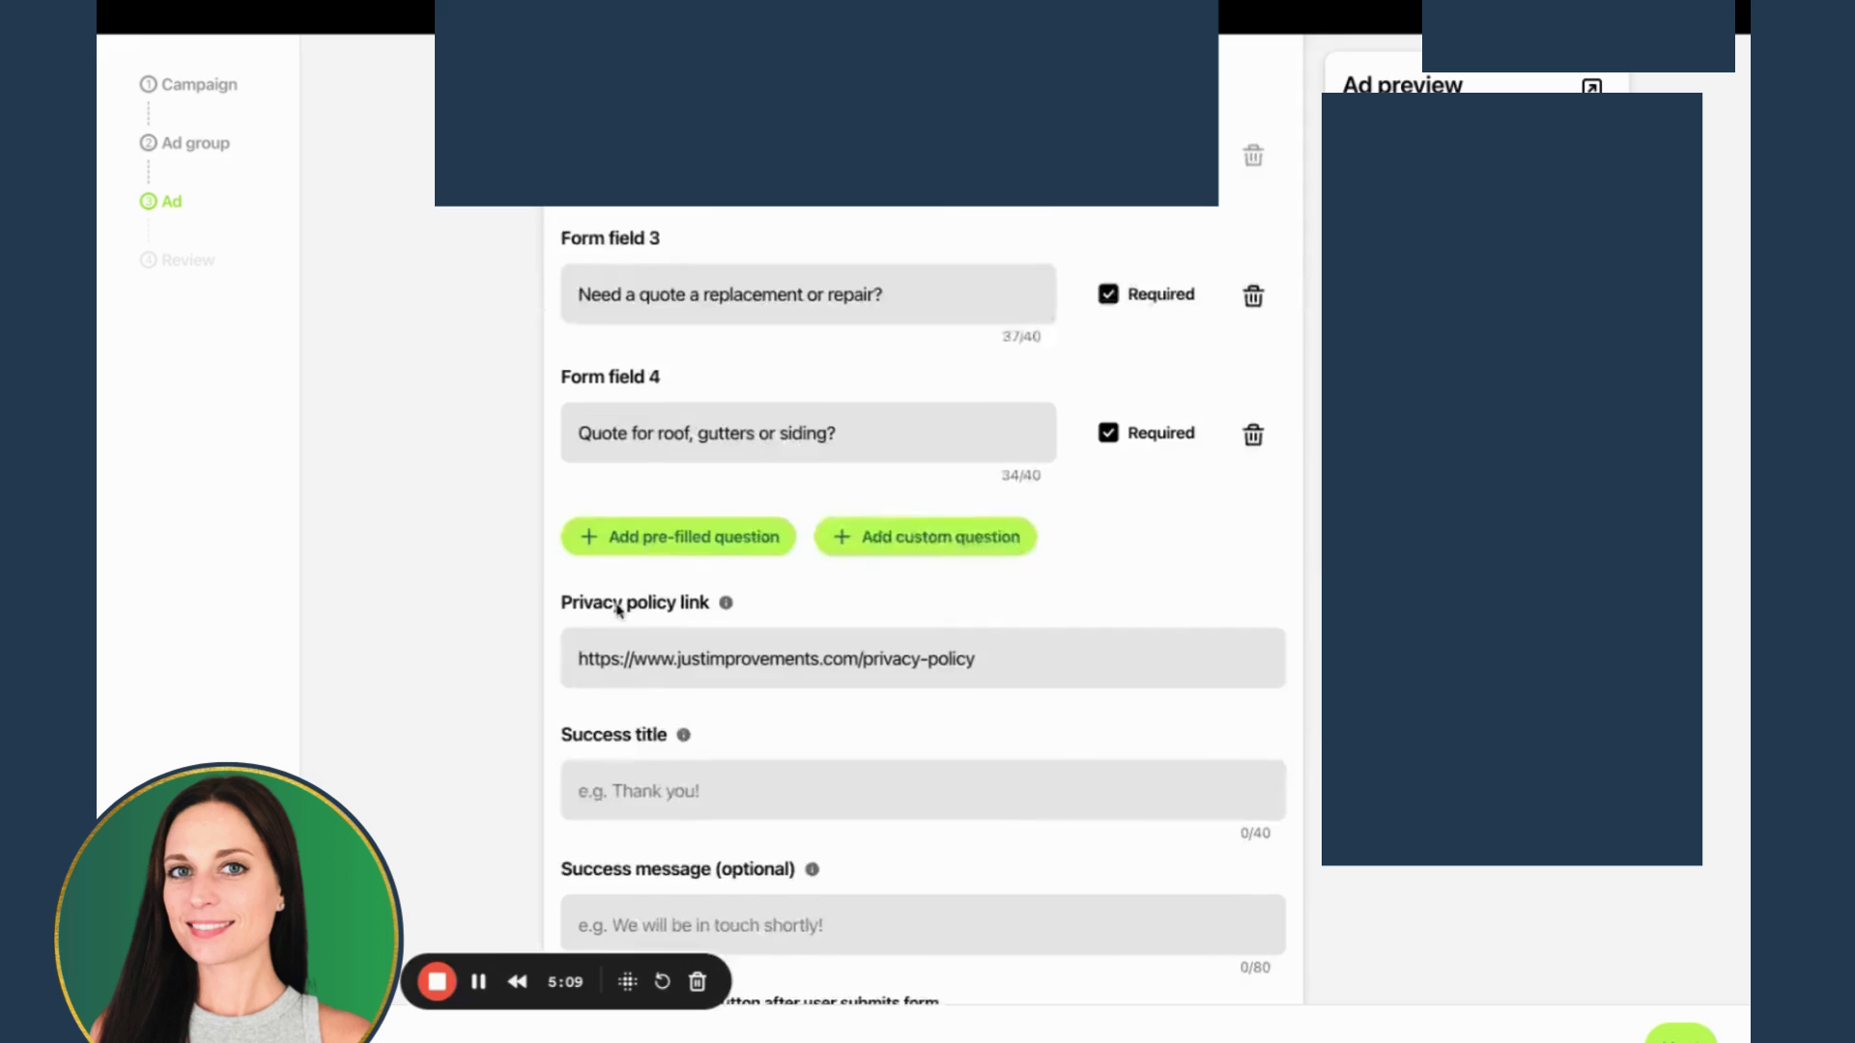
scroll(618, 609, up, 3)
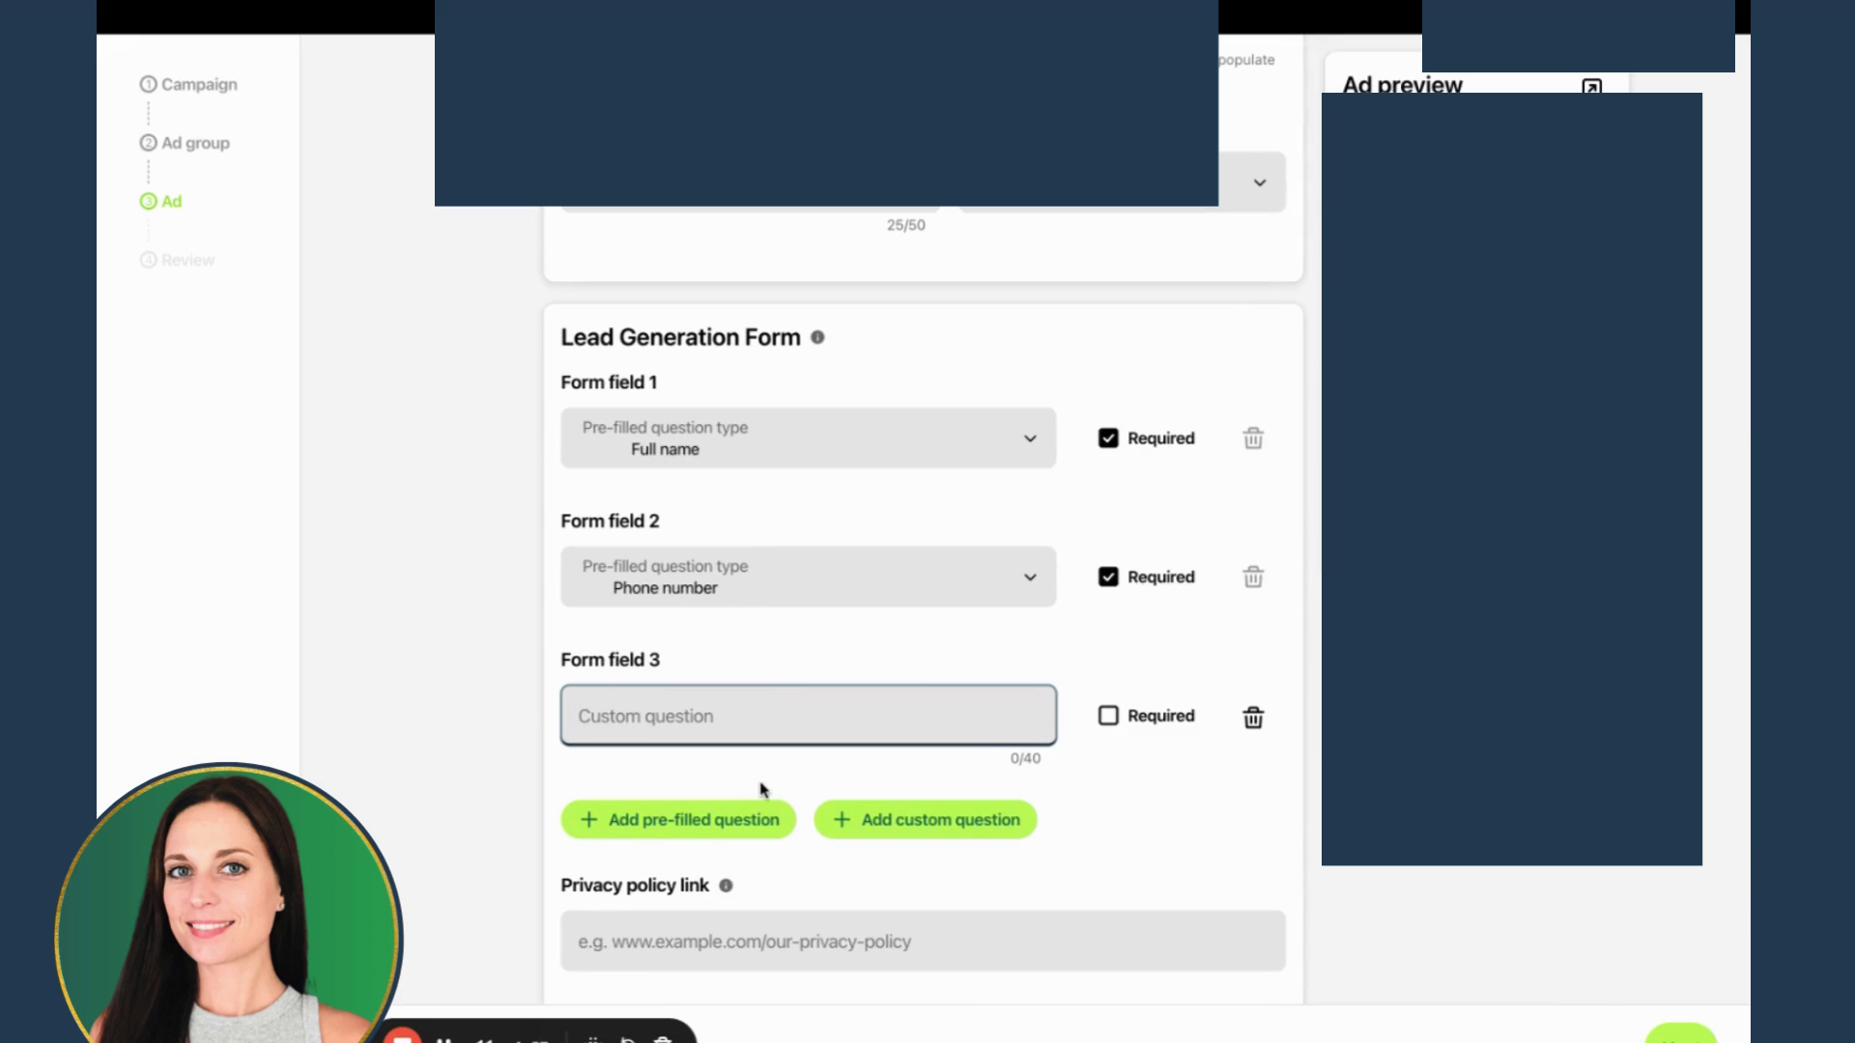
text(What type)
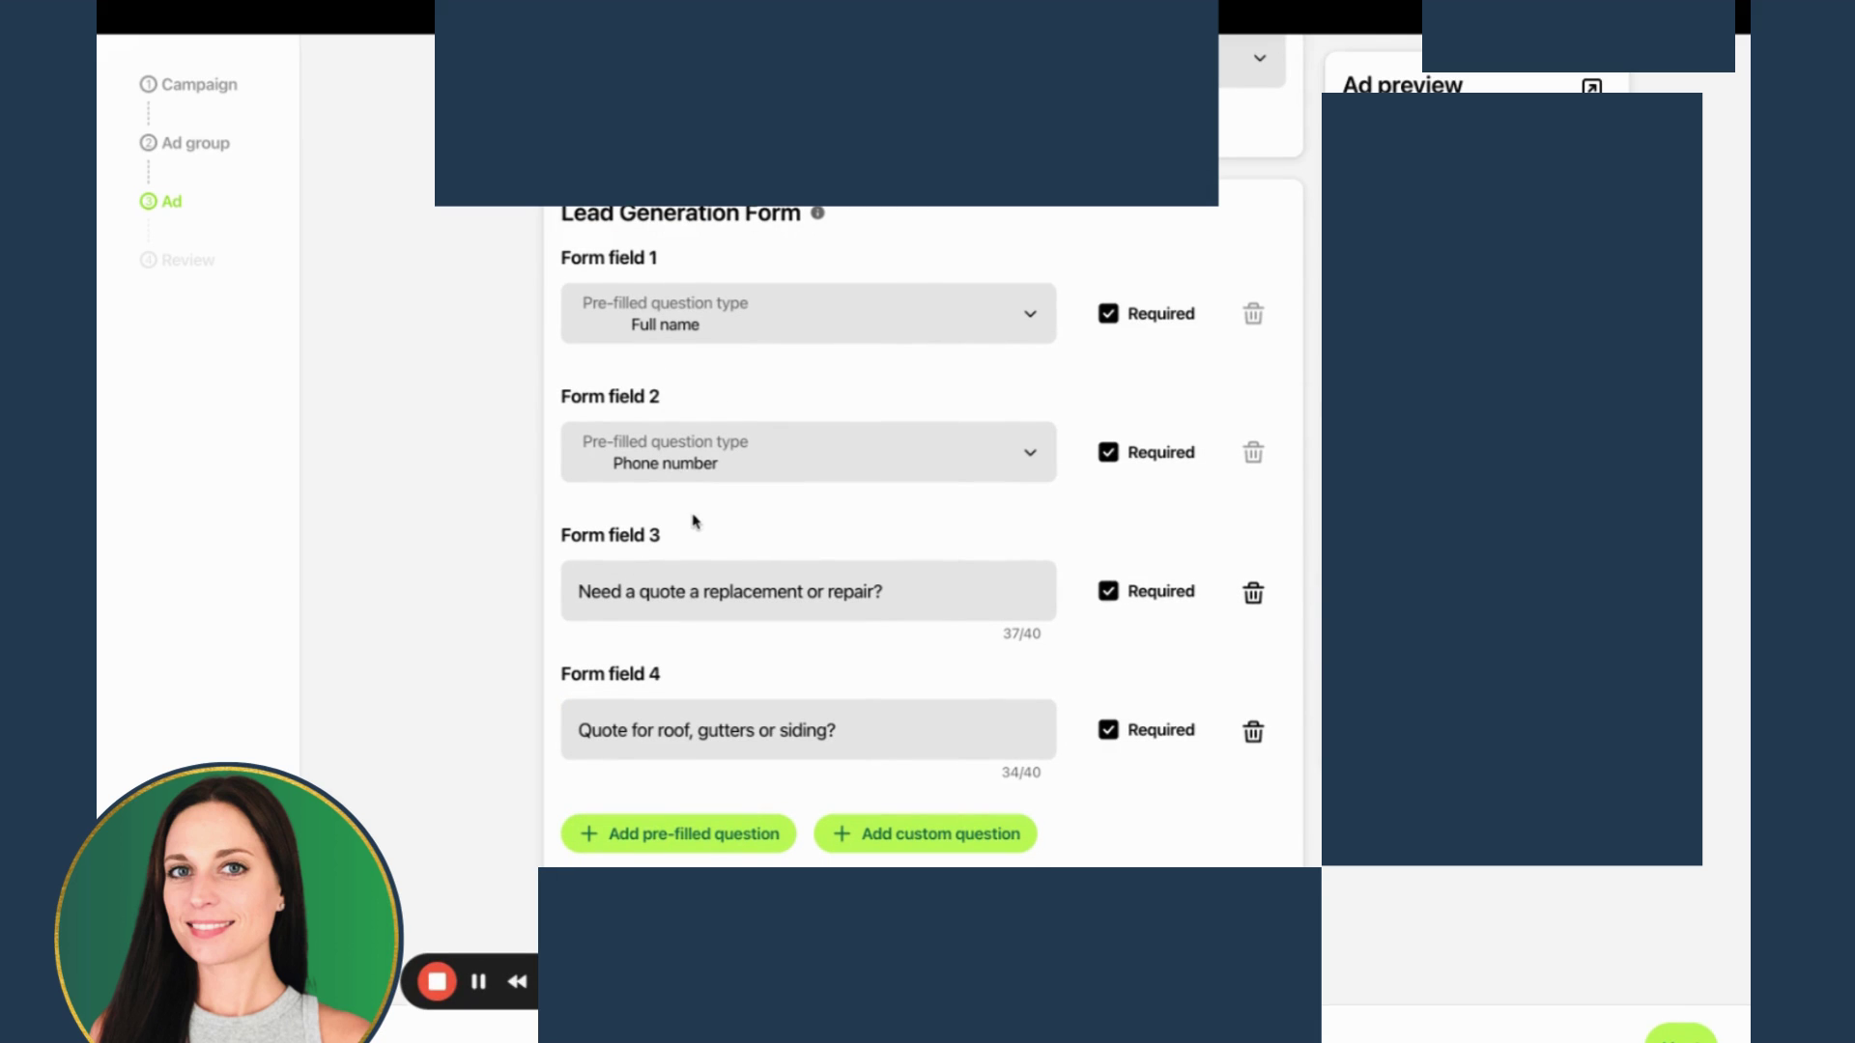
scroll(694, 522, down, 1)
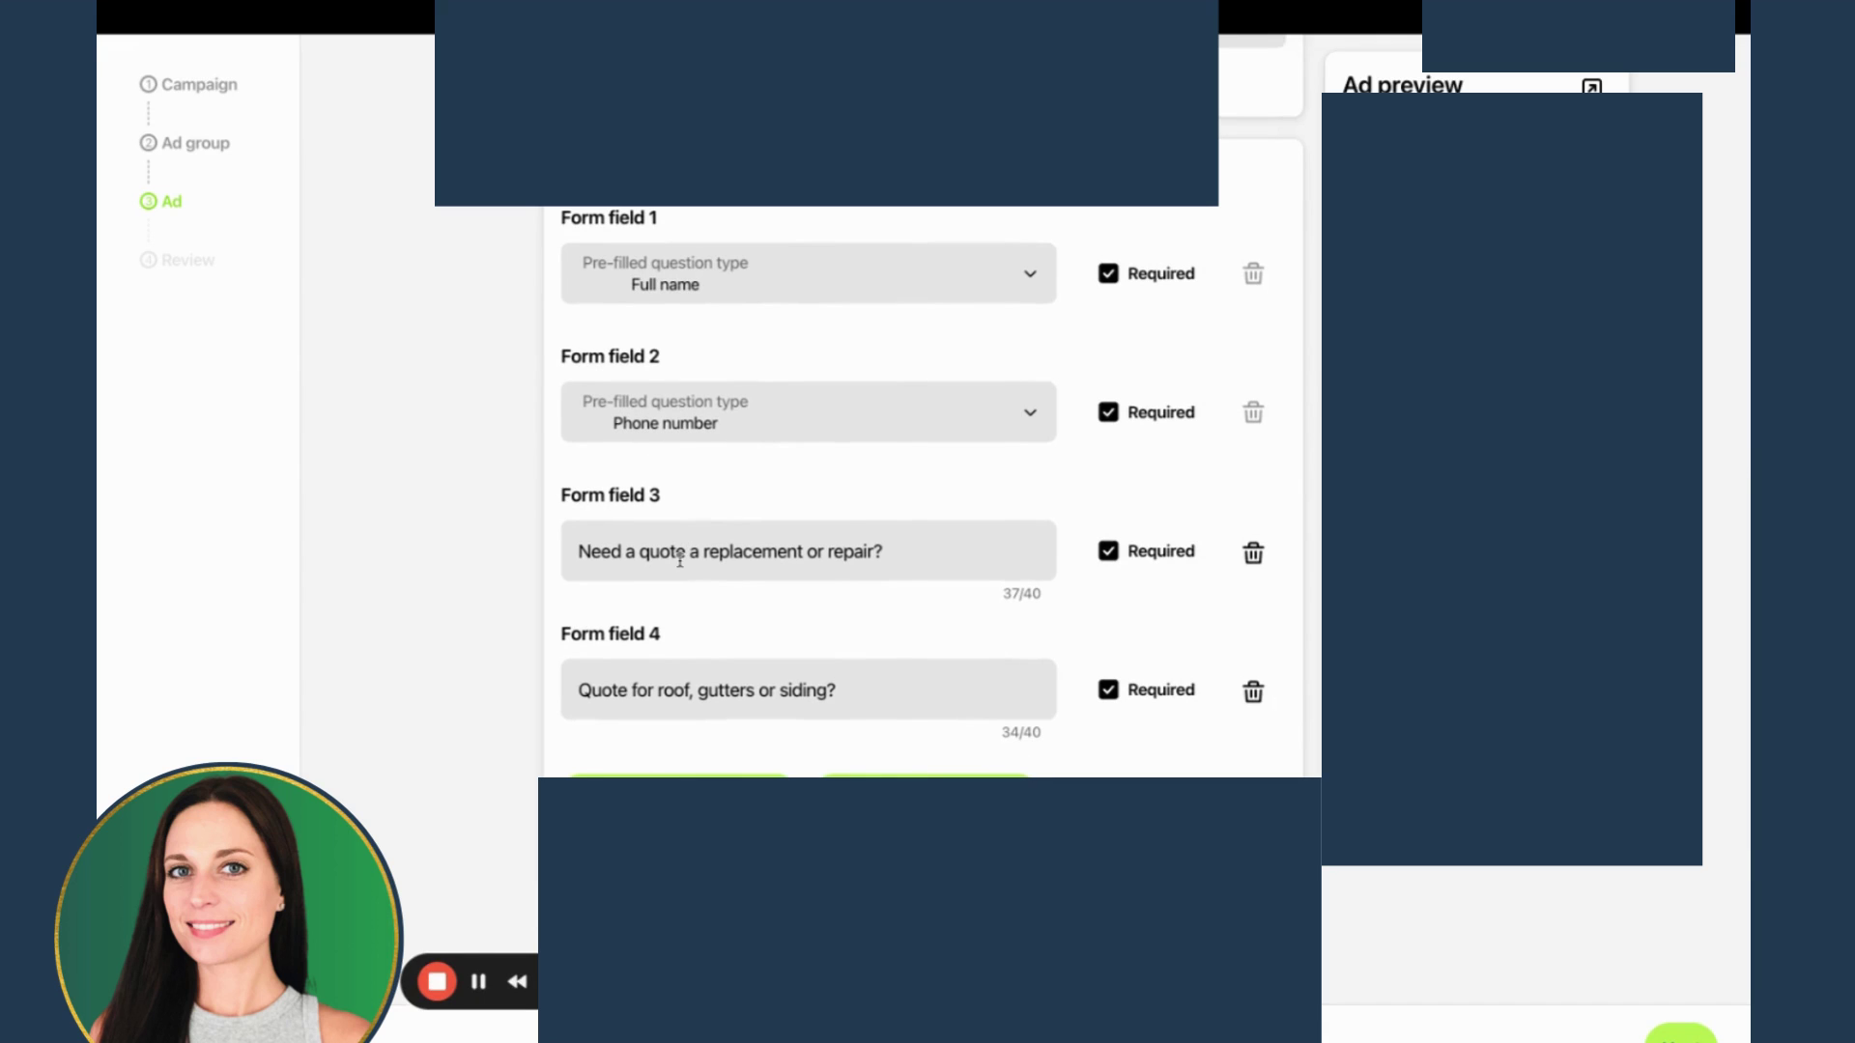
scroll(680, 561, down, 2)
Add a required custom question 'What is your zip code?' as form field 5.
click(854, 734)
click(699, 768)
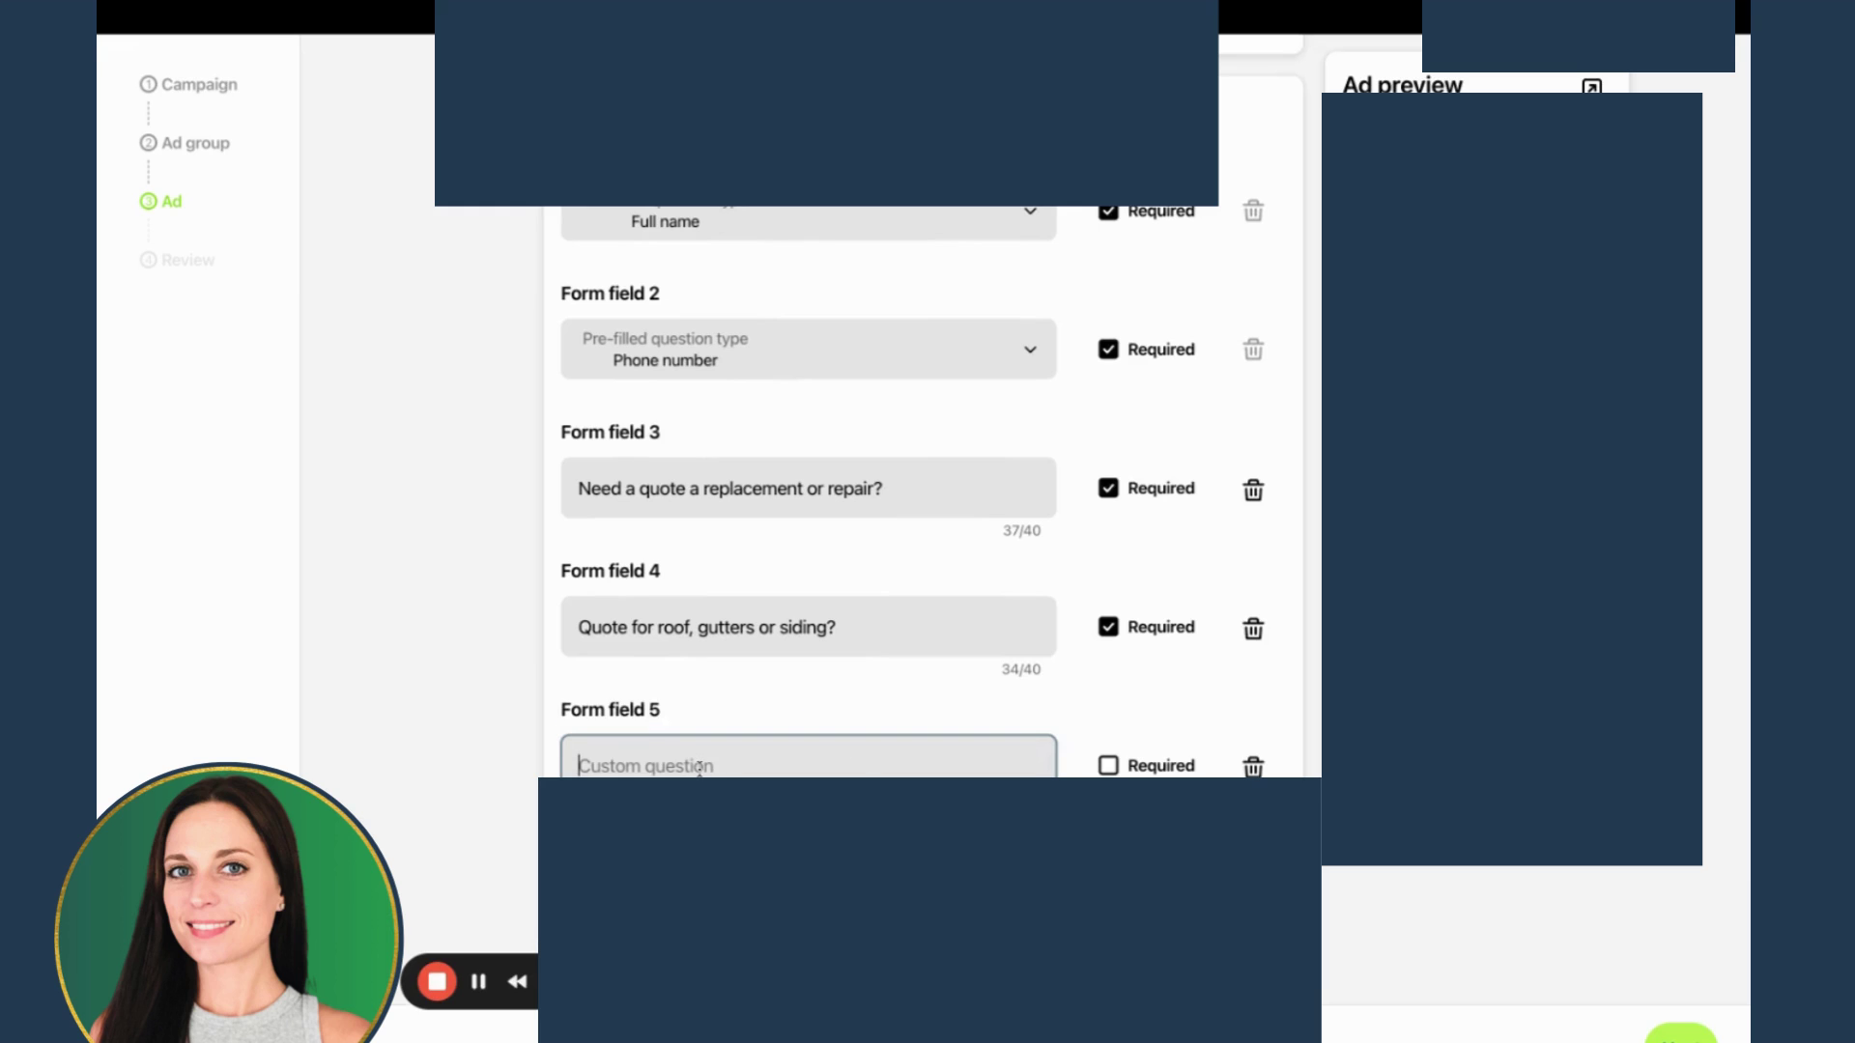
text(What is your zip c)
text(ode)
key(BackSpace)
text(de?)
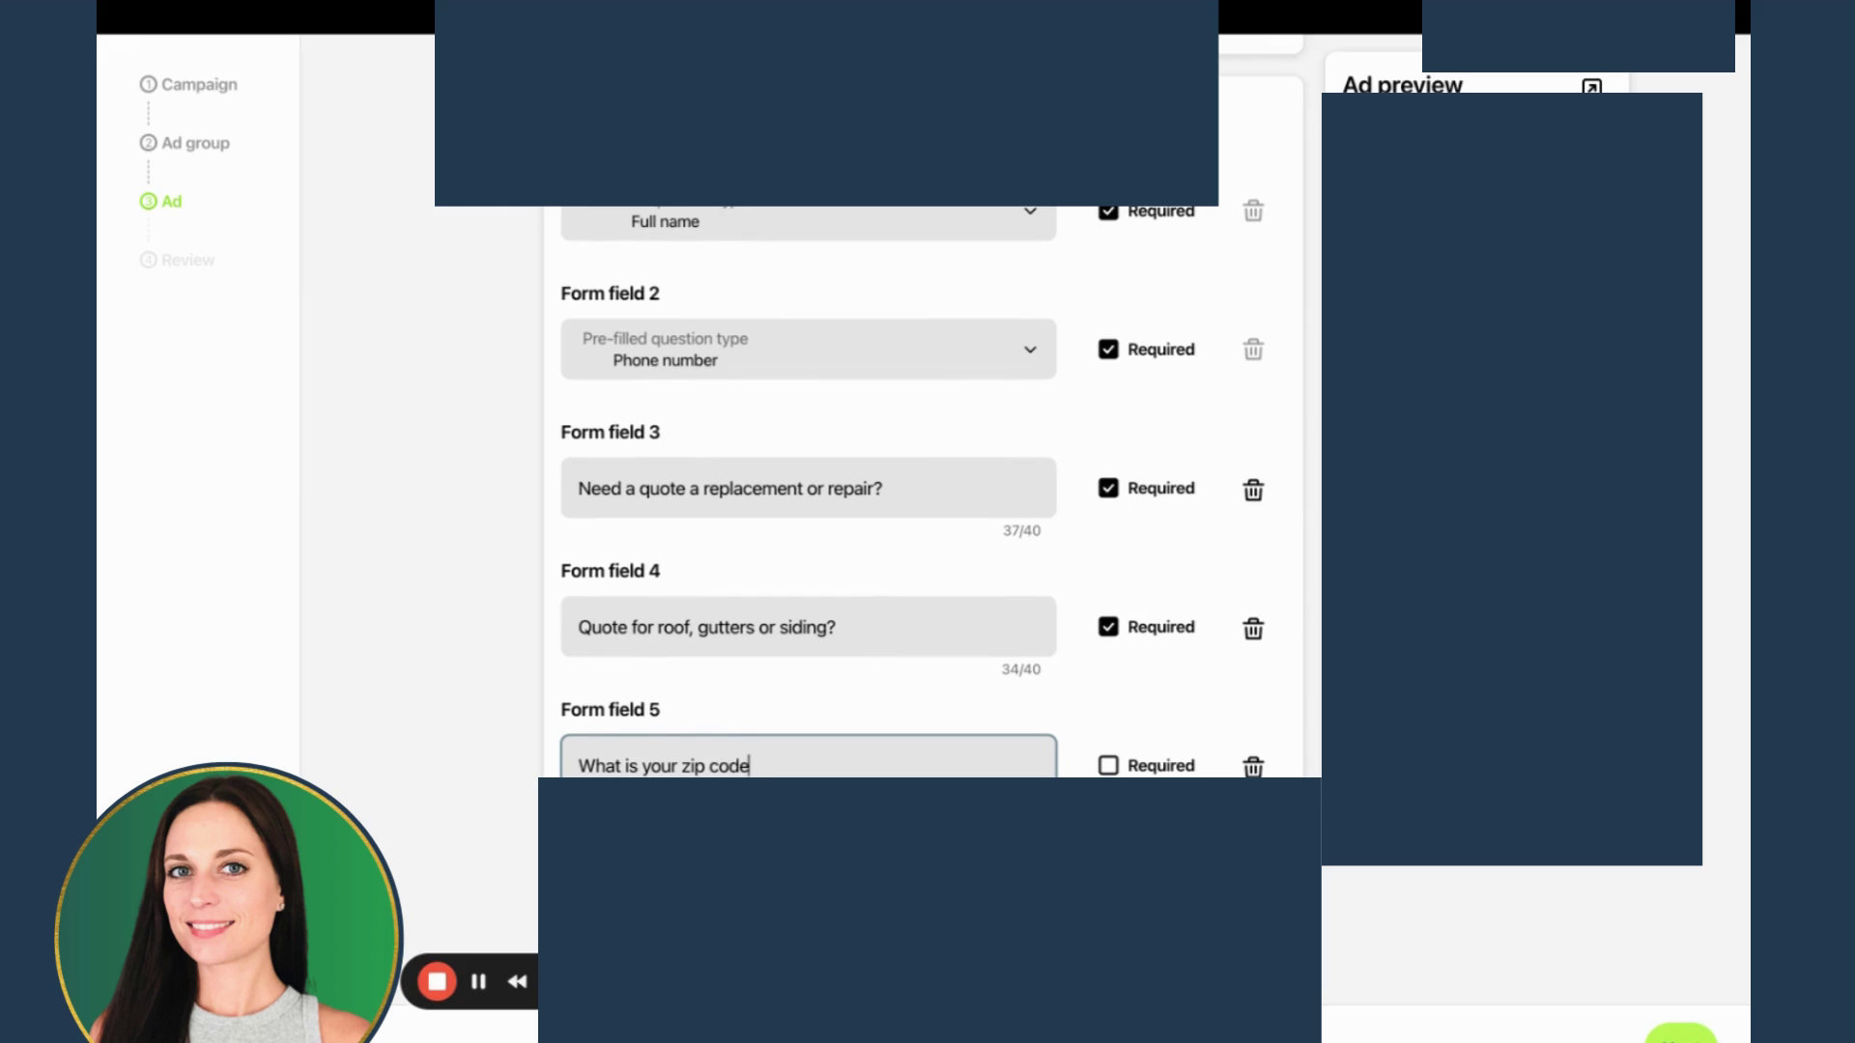
click(1181, 767)
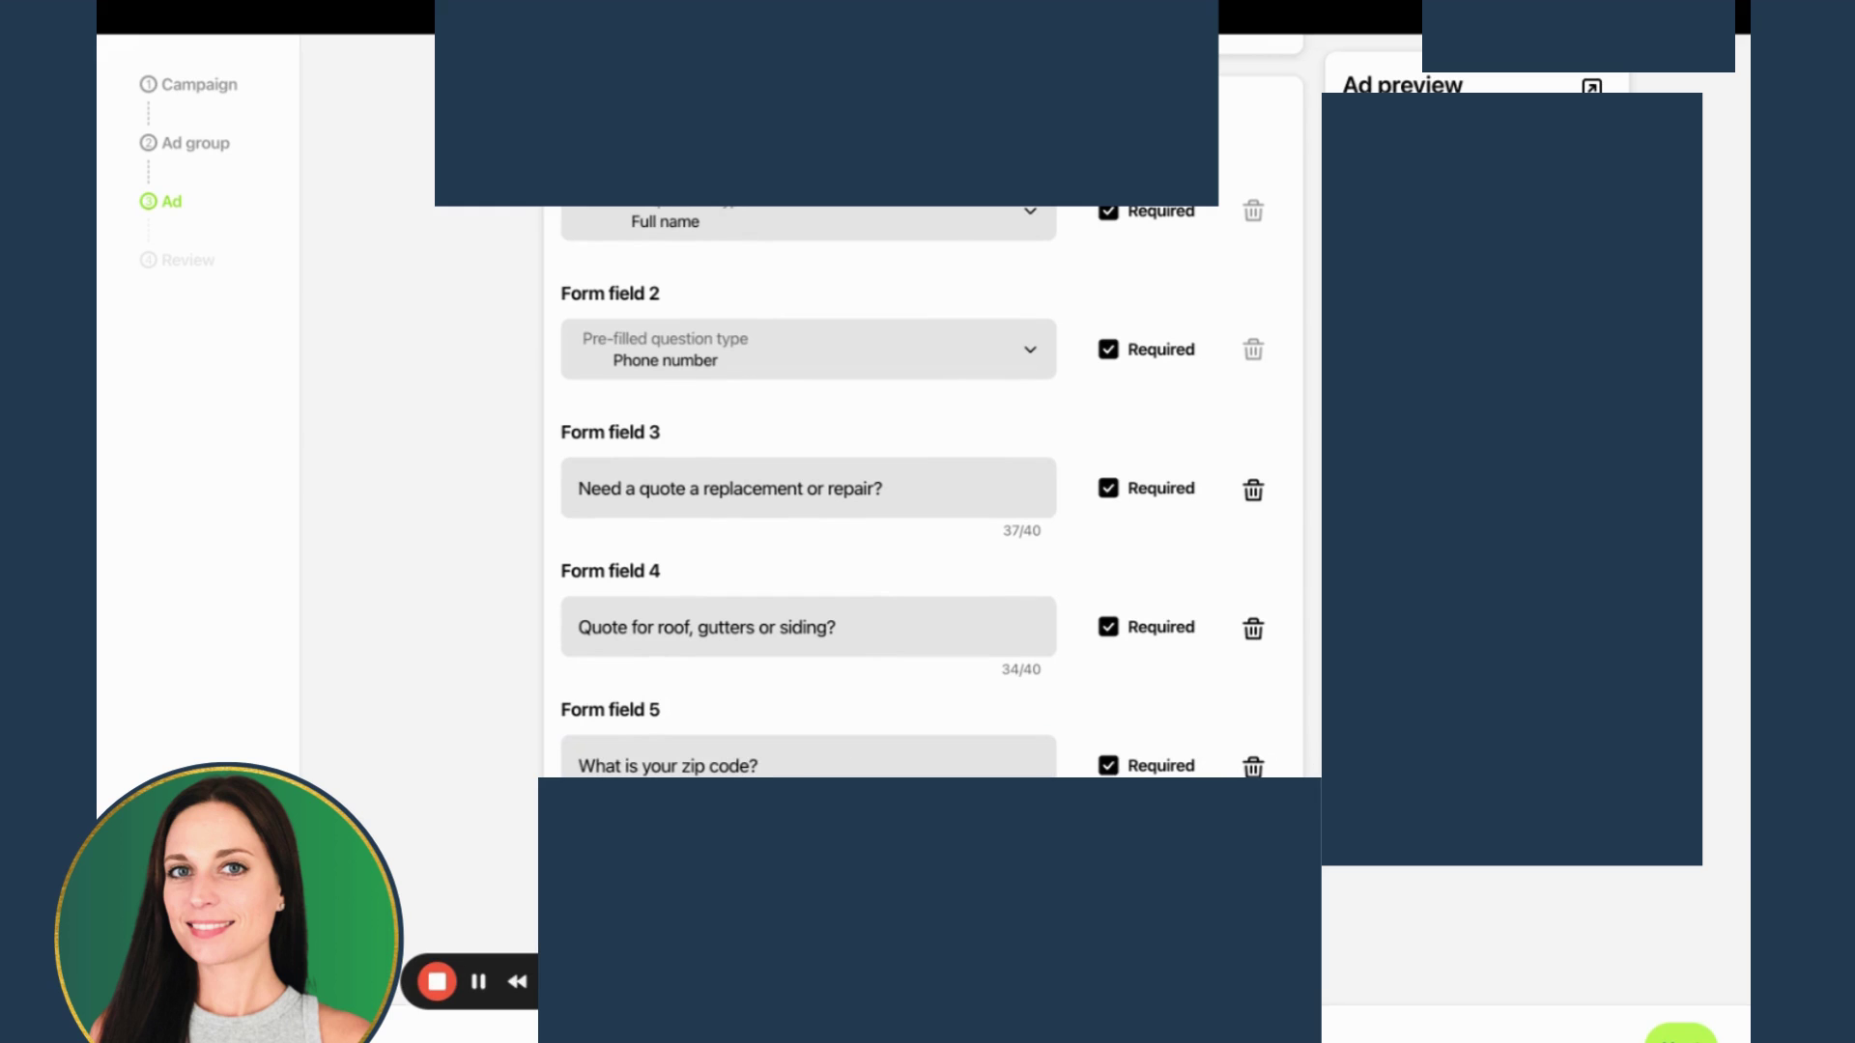
scroll(899, 677, down, 2)
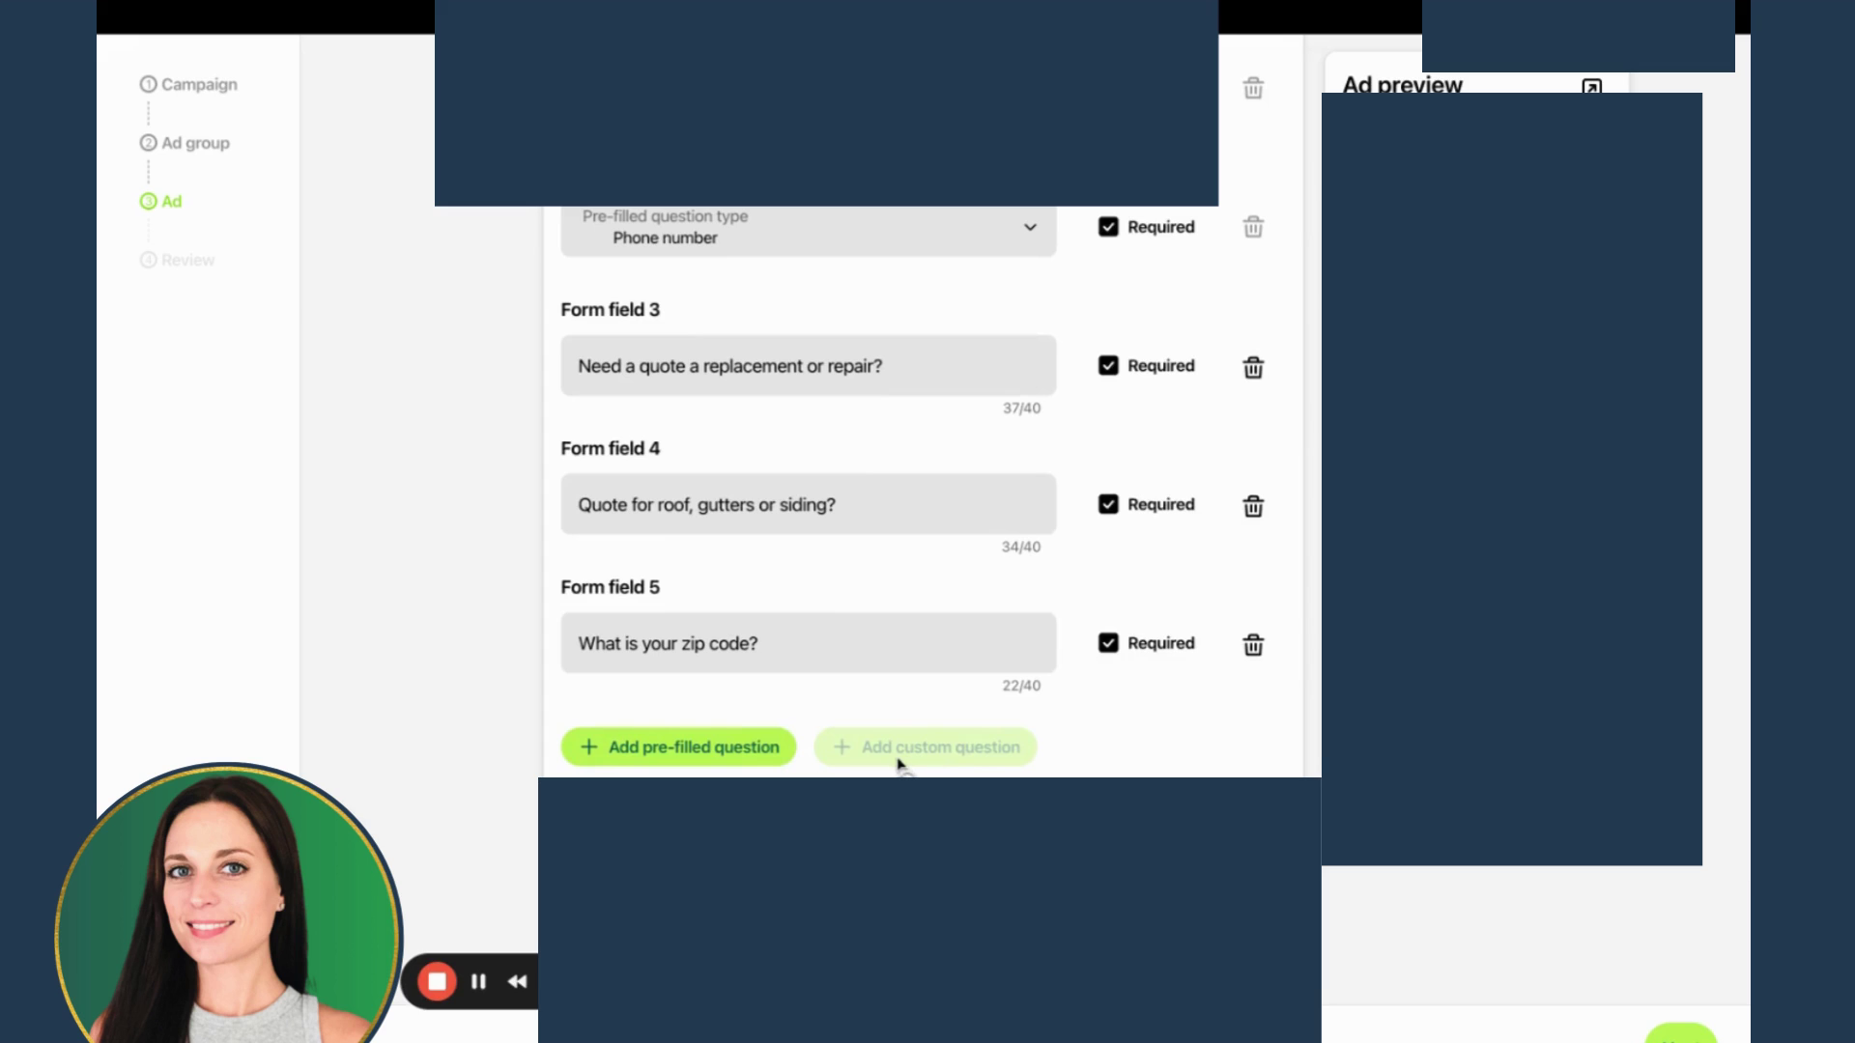
Replace the custom zip question with a required pre-filled Zip code field.
click(725, 752)
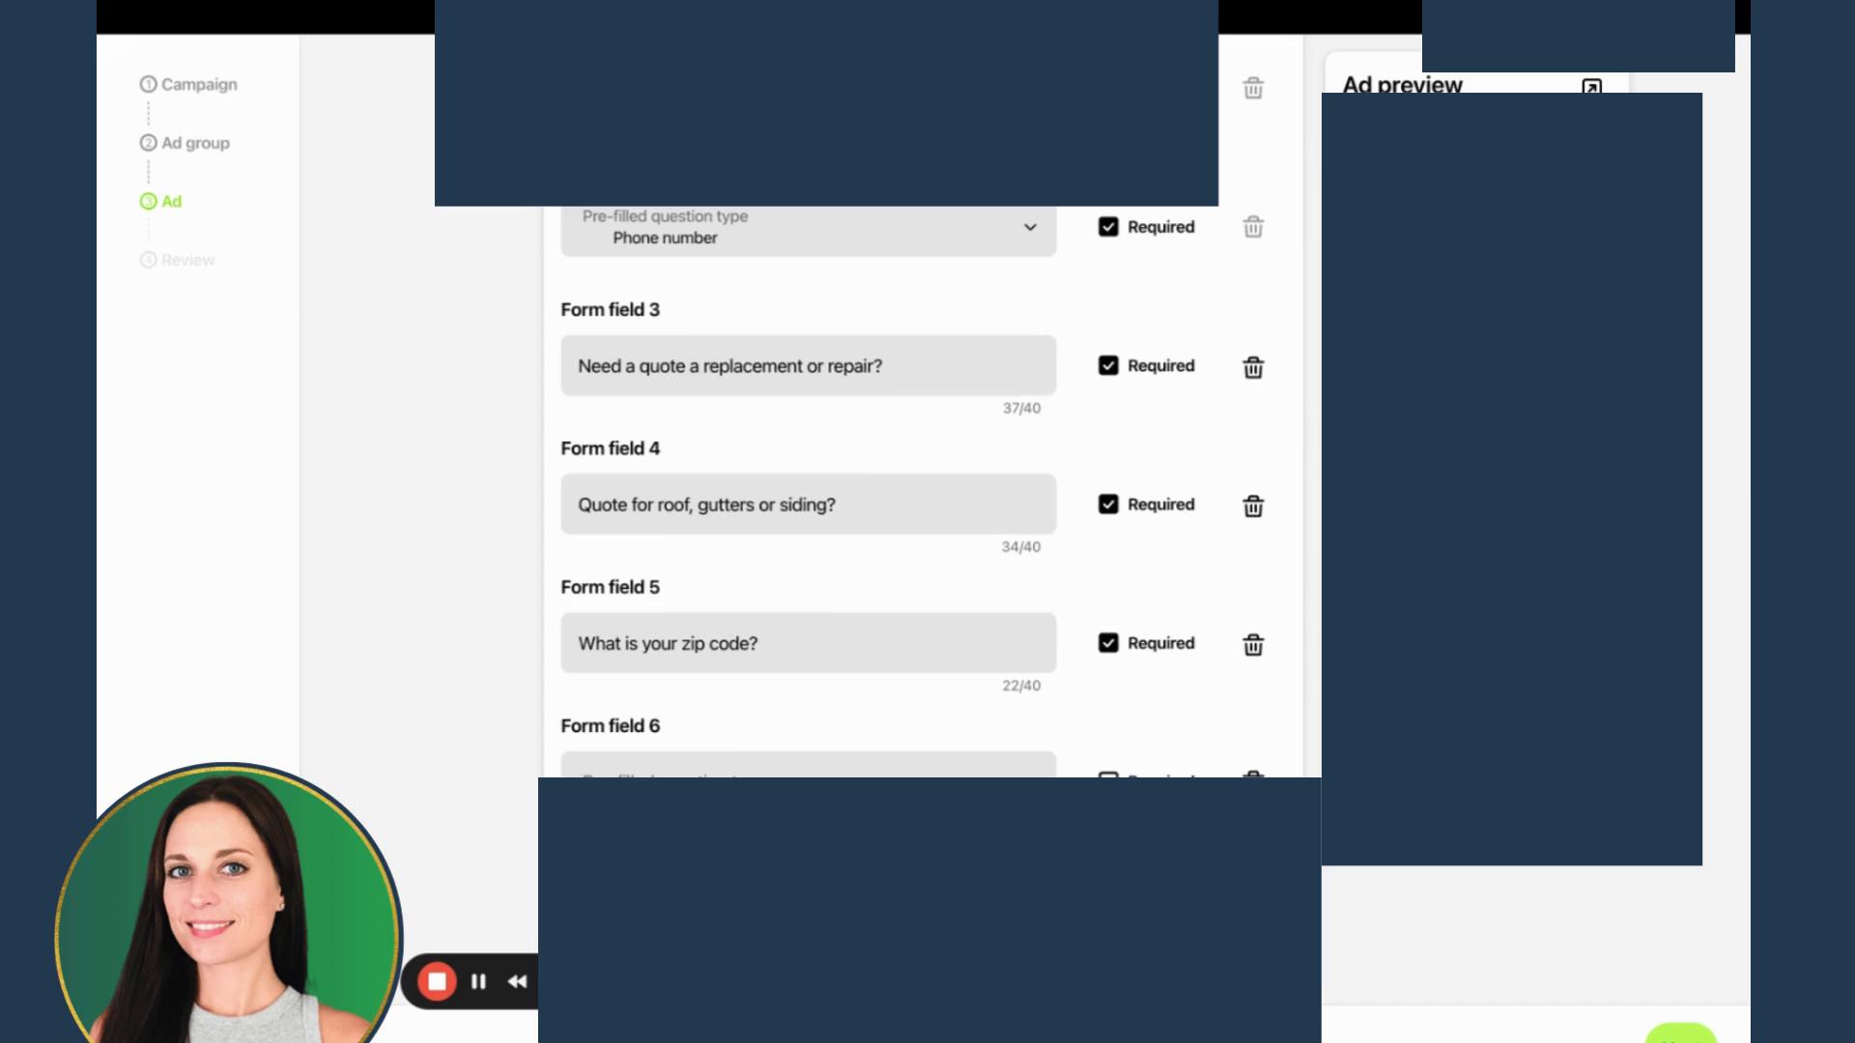
click(807, 765)
click(677, 870)
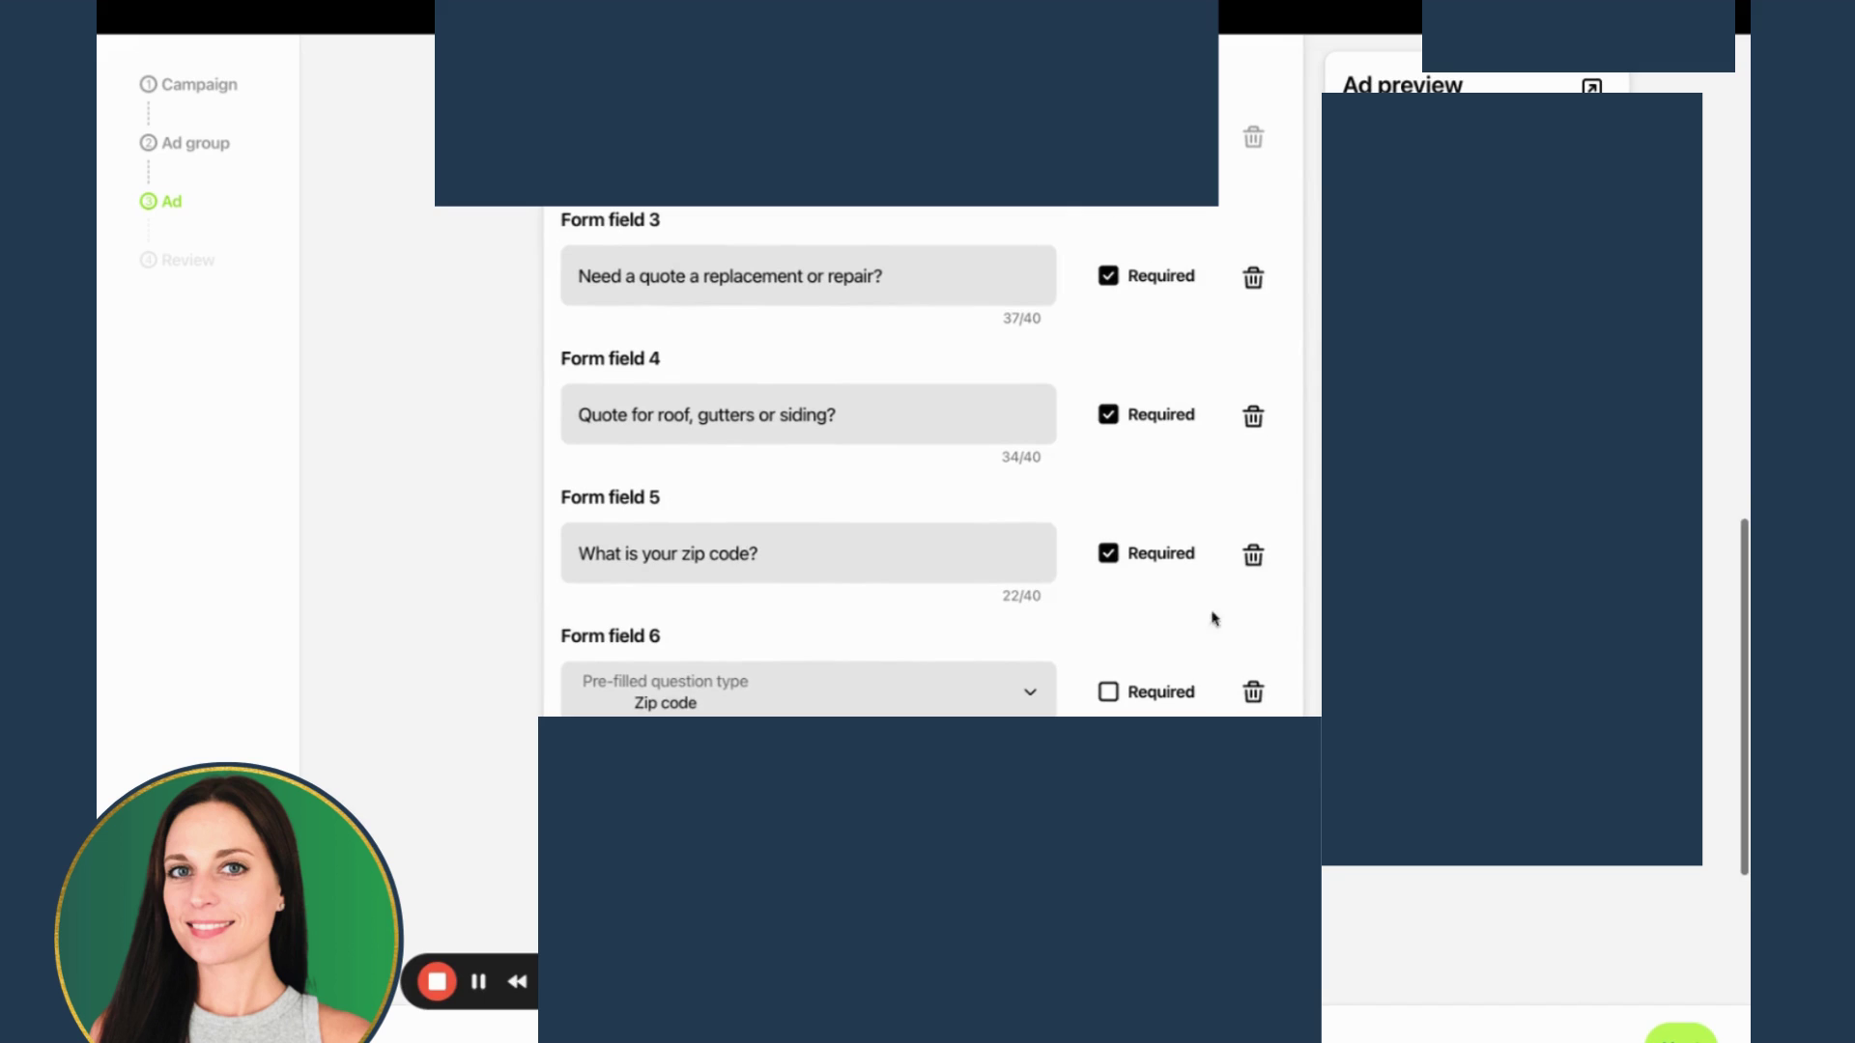
click(1254, 556)
click(1121, 549)
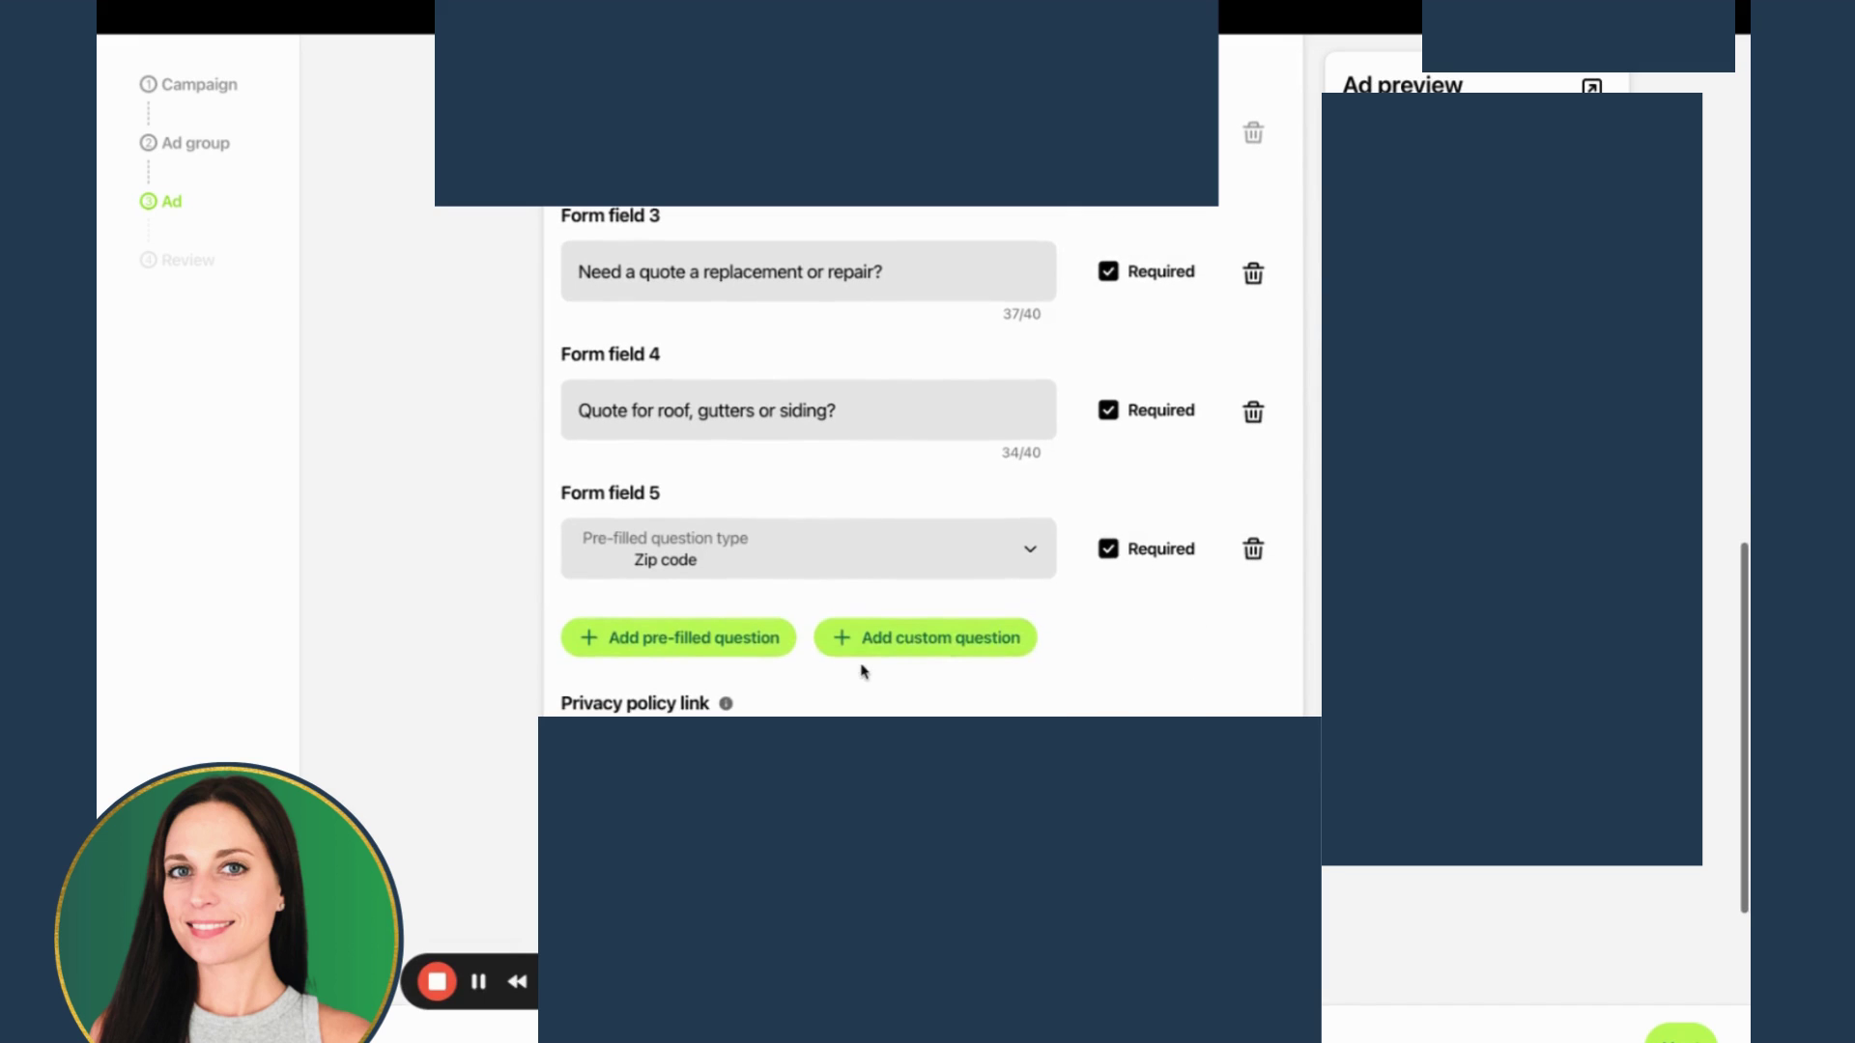
Scroll through the lead form preview to check fields down to Zip code.
scroll(863, 671, up, 1)
scroll(863, 671, up, 1)
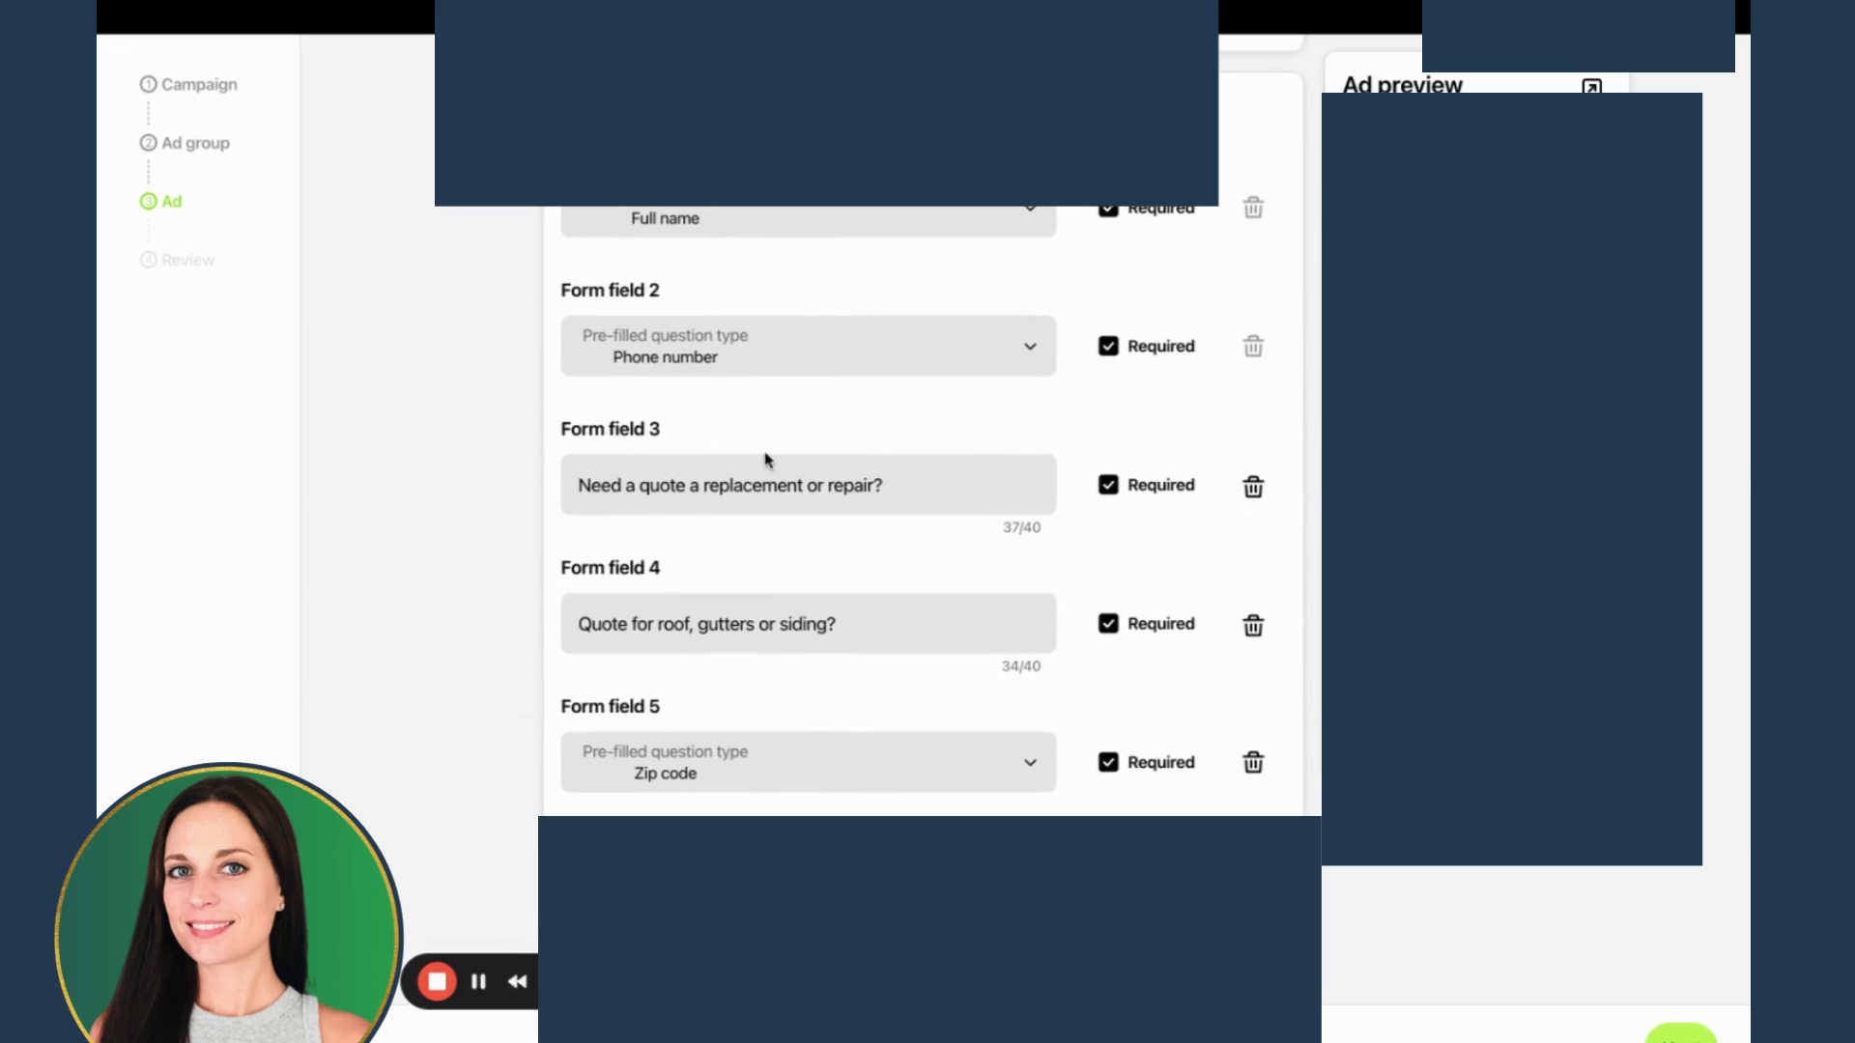
scroll(923, 483, up, 5)
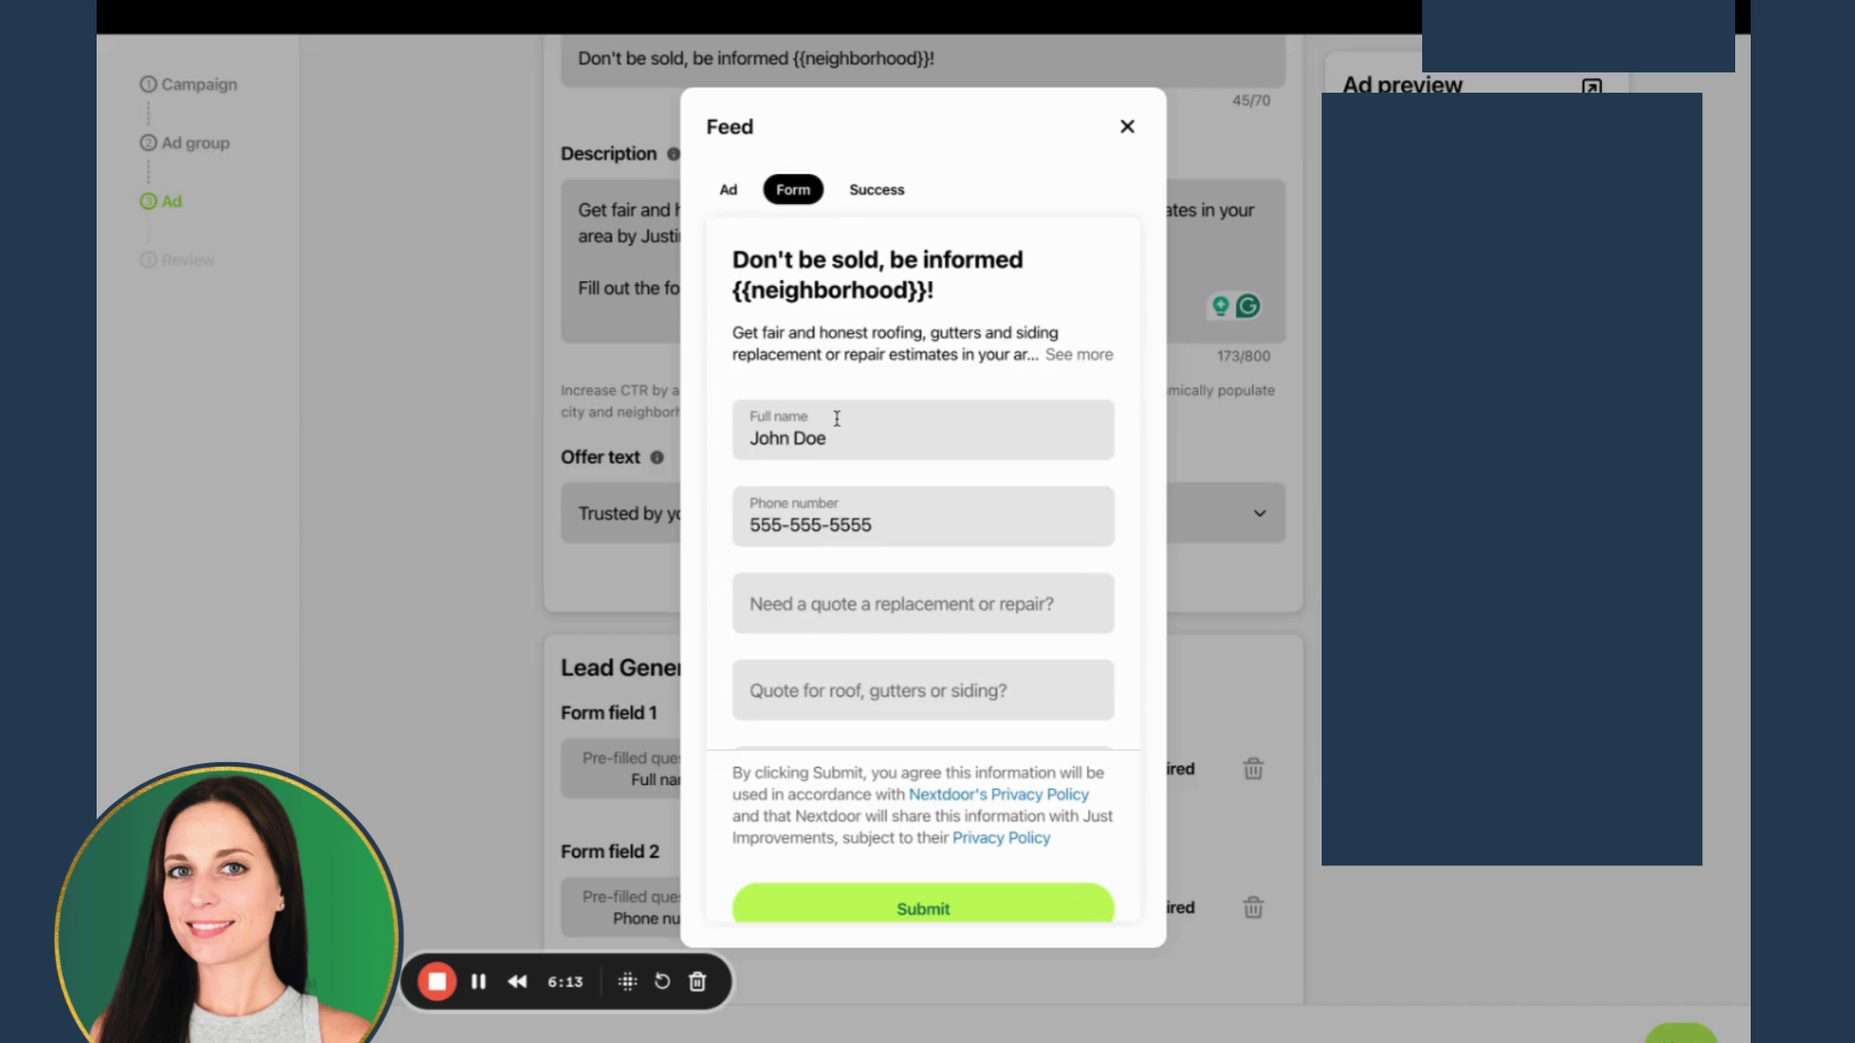
scroll(837, 419, down, 1)
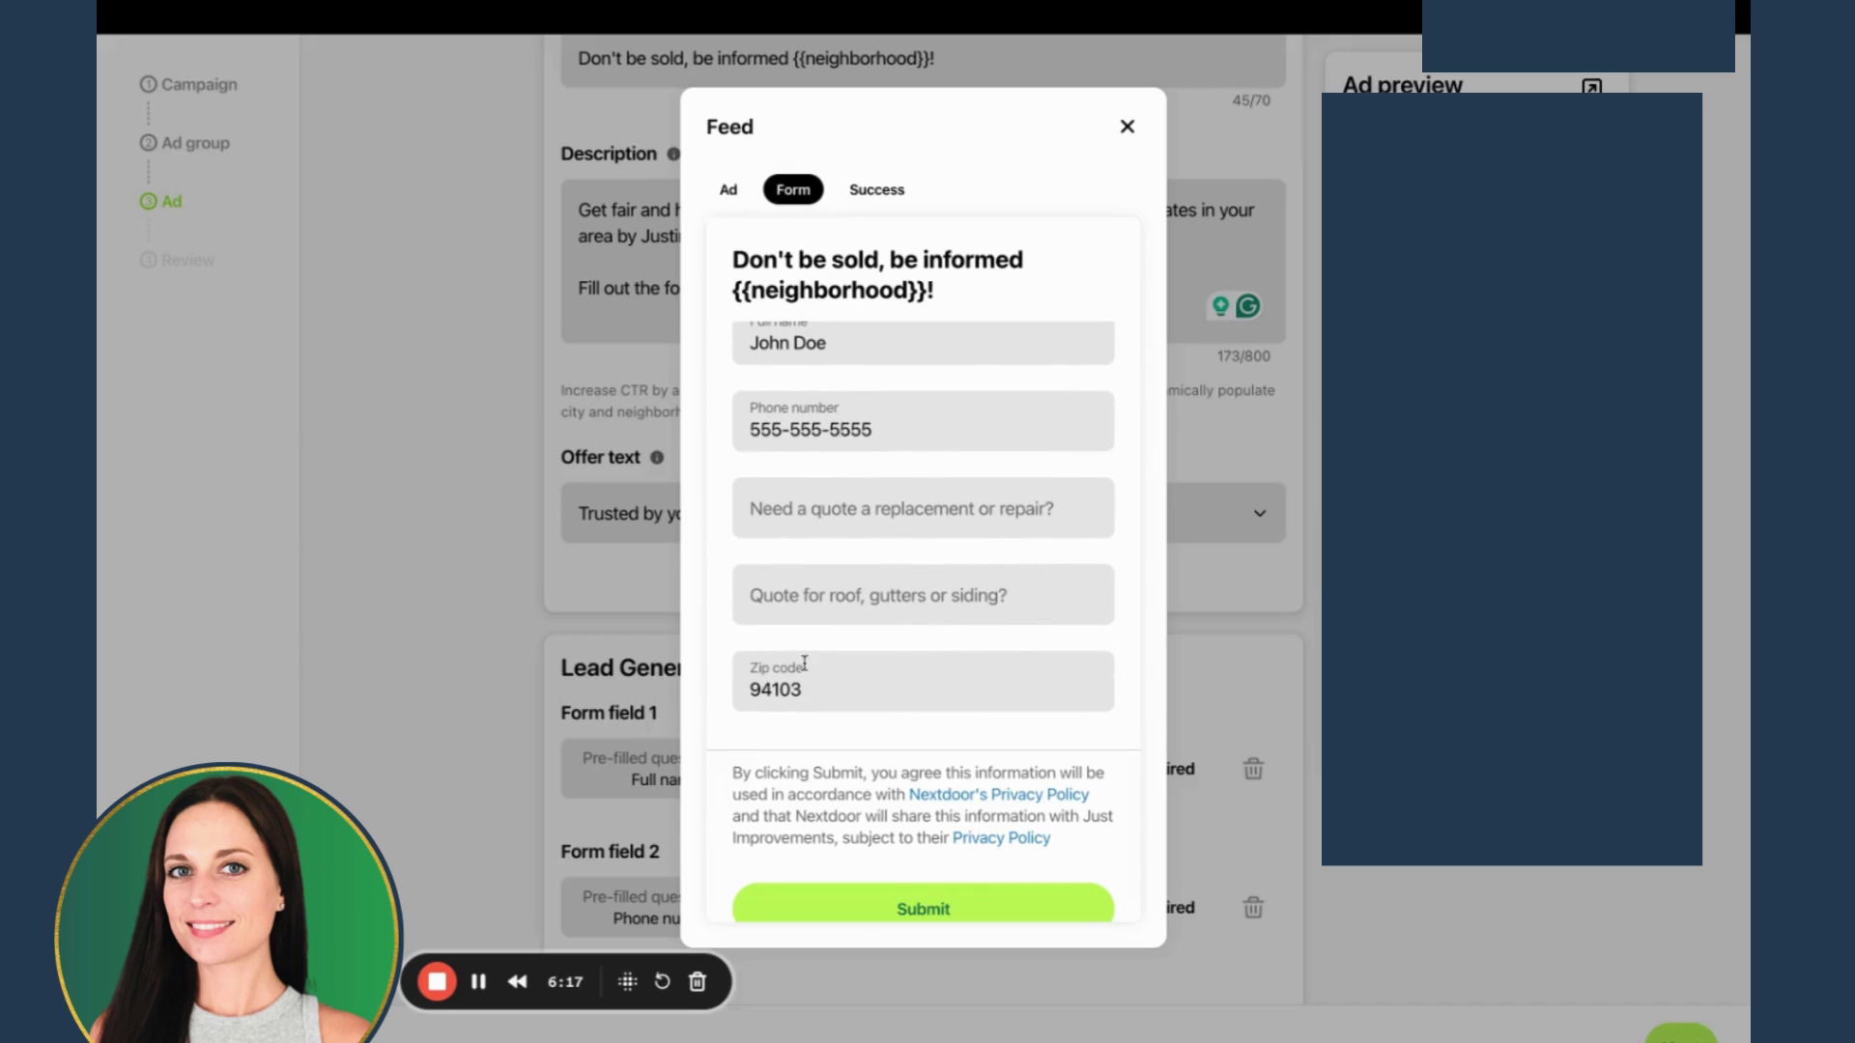
scroll(833, 638, up, 2)
scroll(855, 565, down, 2)
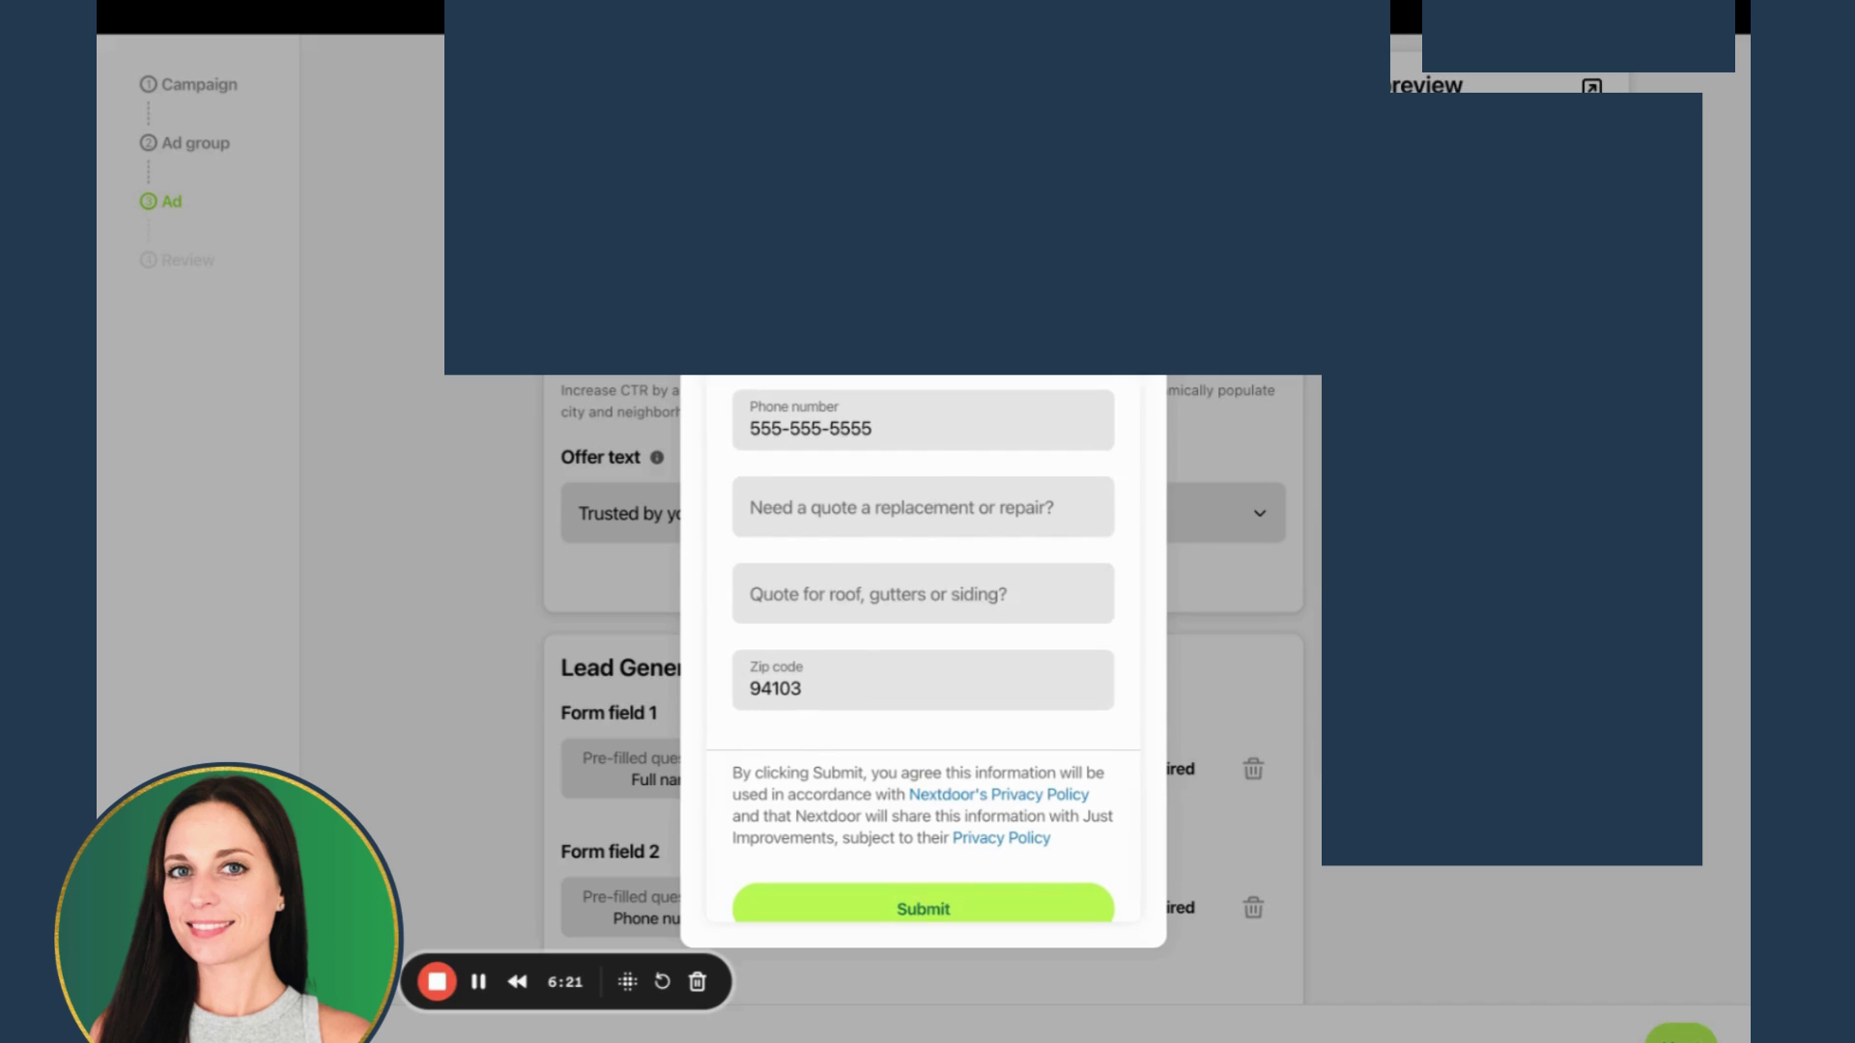
Close the ad preview and return to the lead form's success settings.
click(1136, 367)
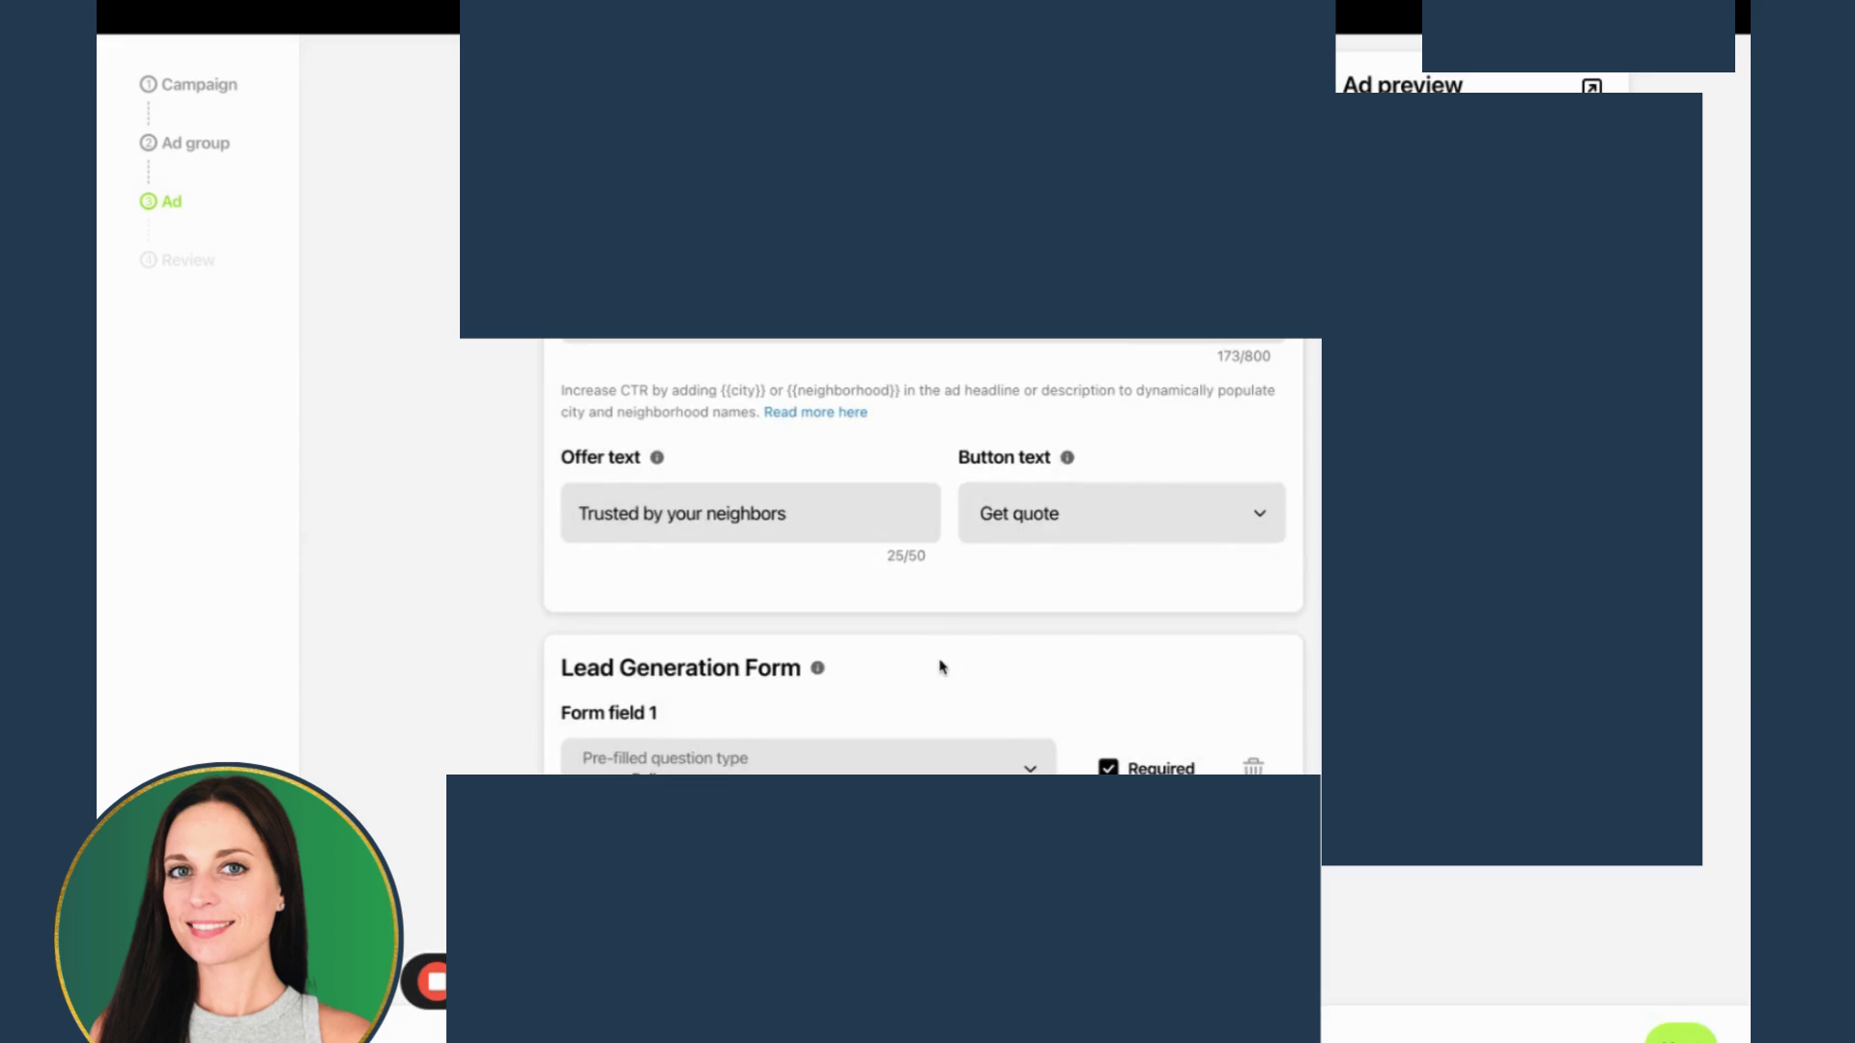
scroll(942, 666, down, 6)
scroll(940, 663, up, 1)
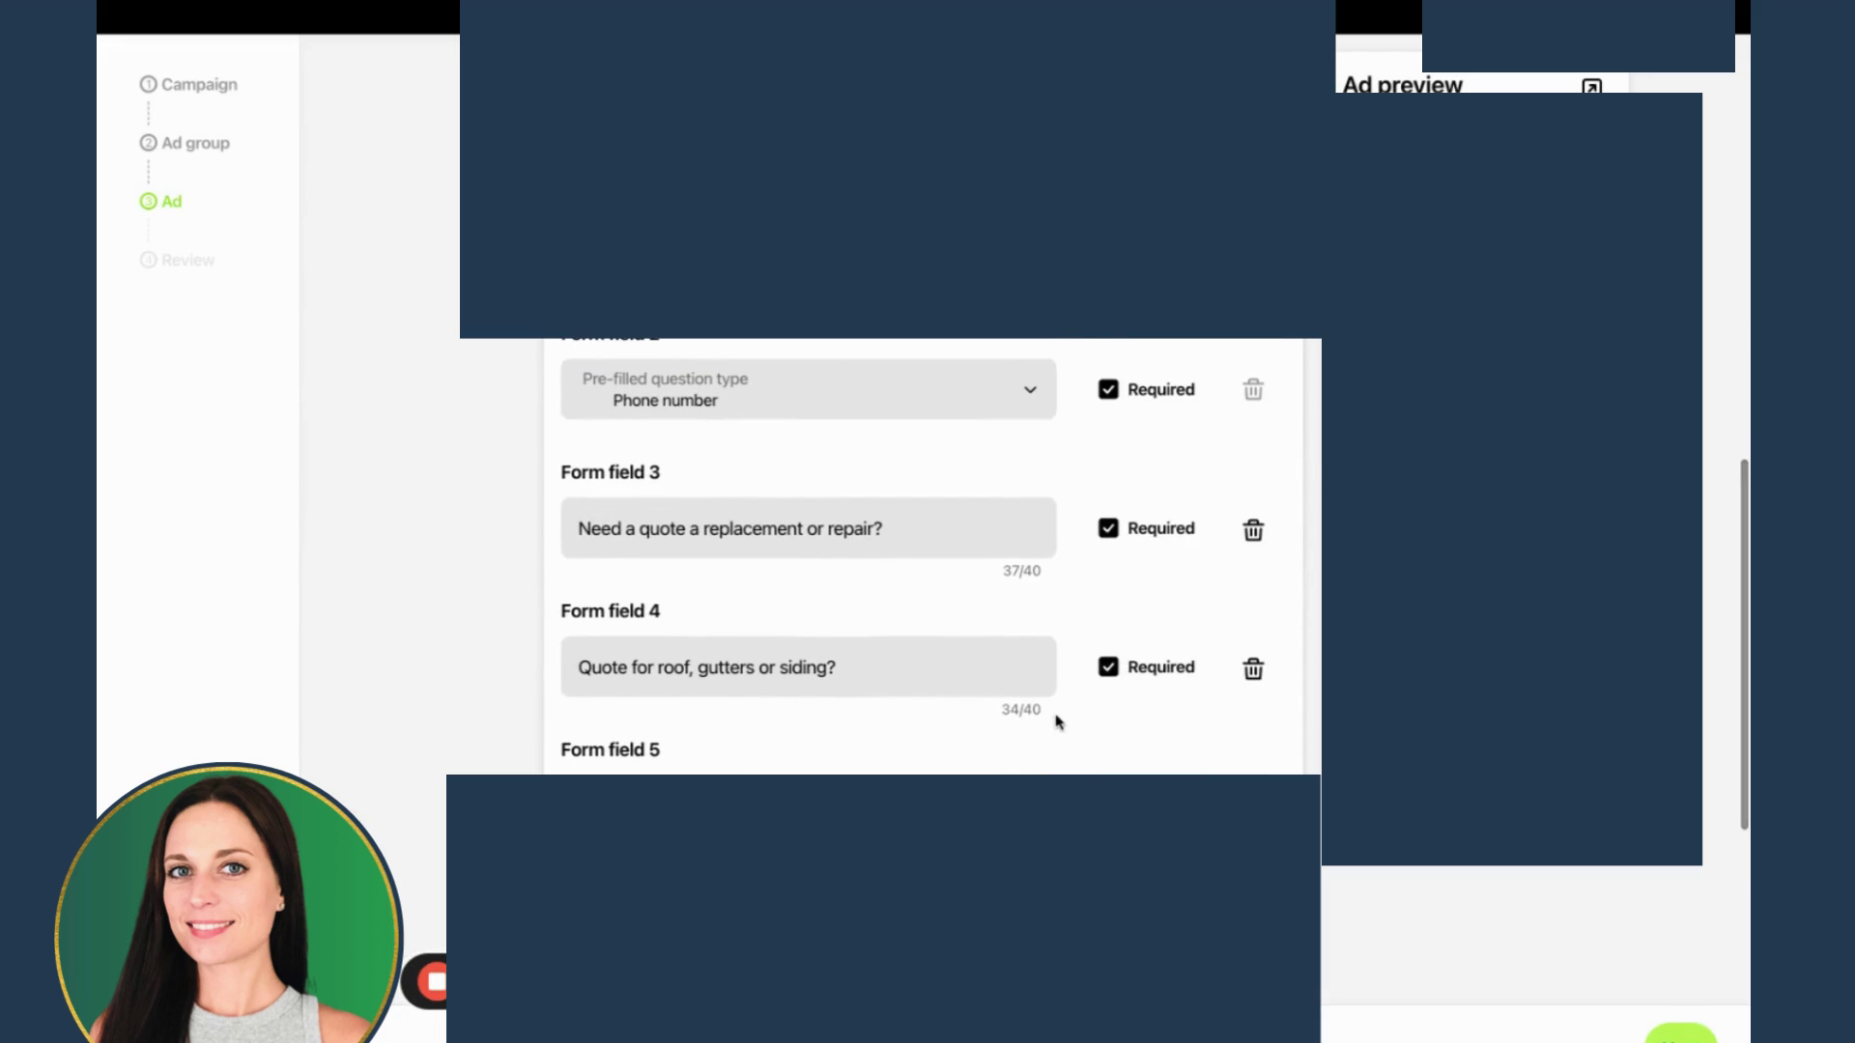
drag(1058, 722, 1005, 704)
drag(1043, 579, 994, 596)
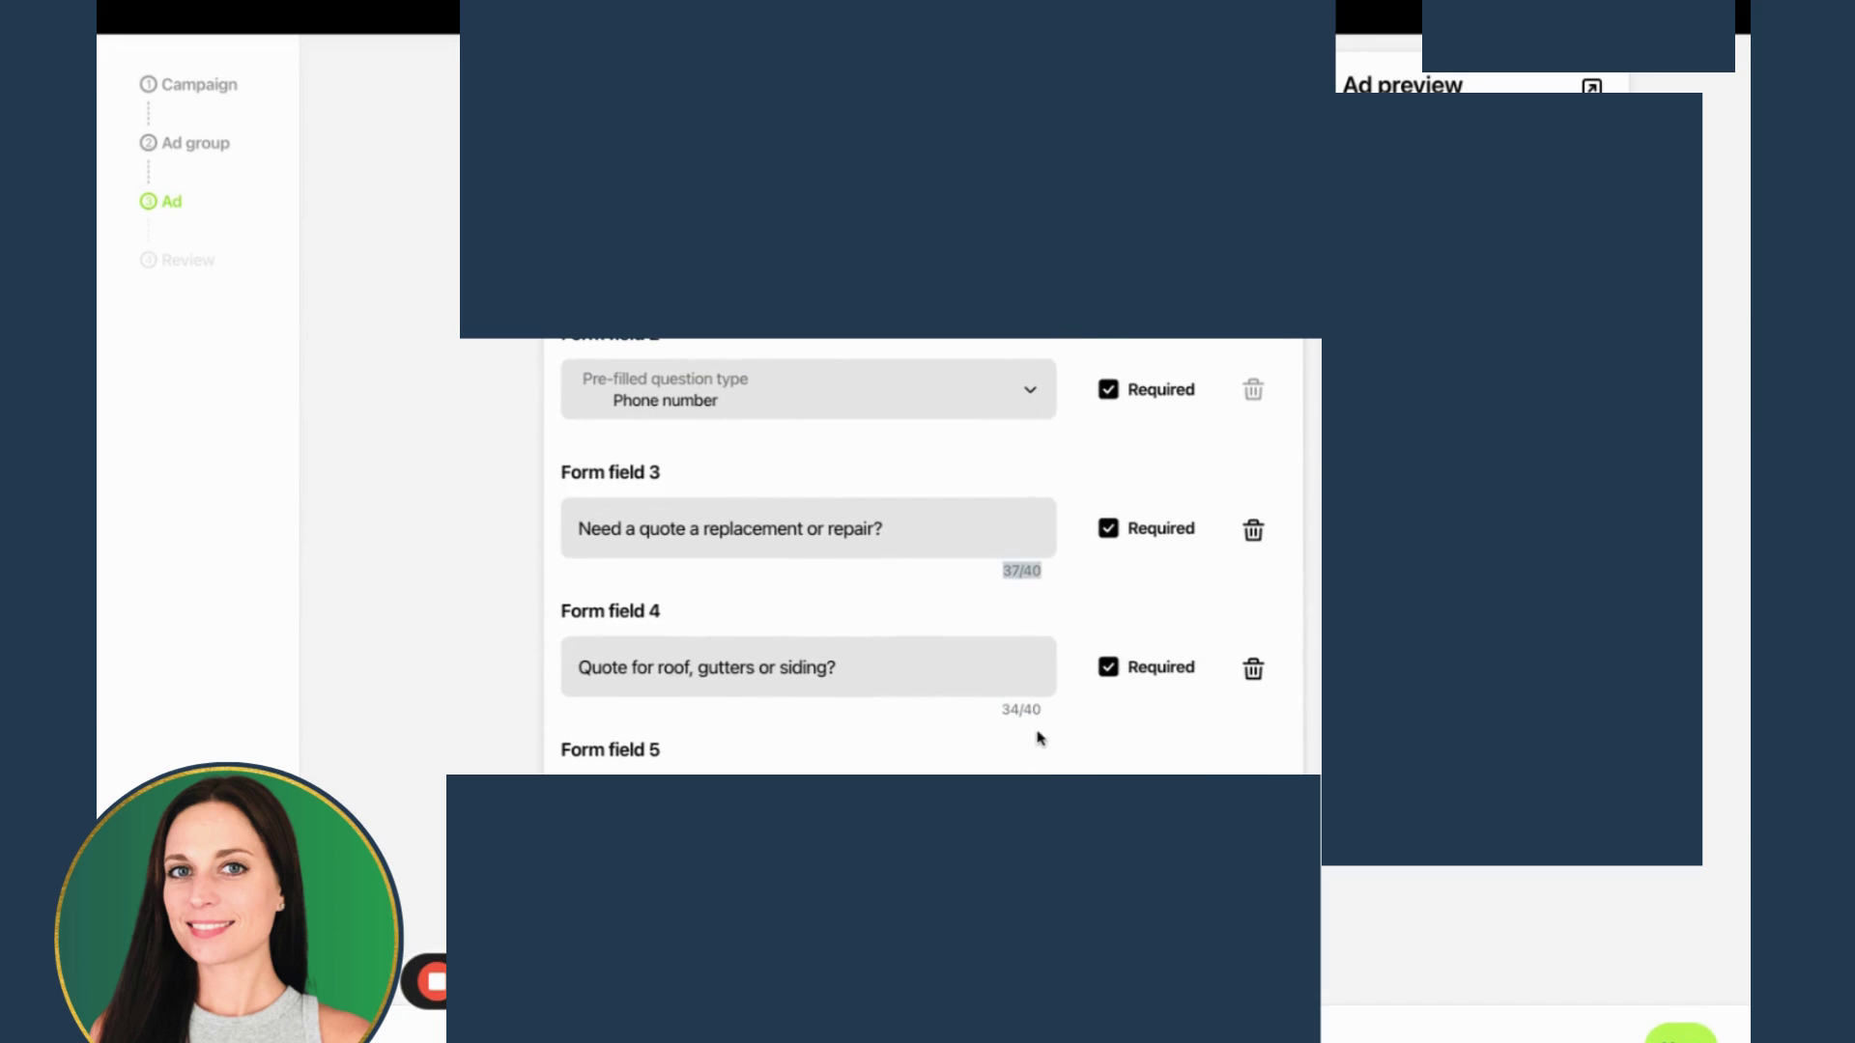
scroll(1039, 739, down, 5)
Set the success title to just 'Thank you!'.
click(857, 685)
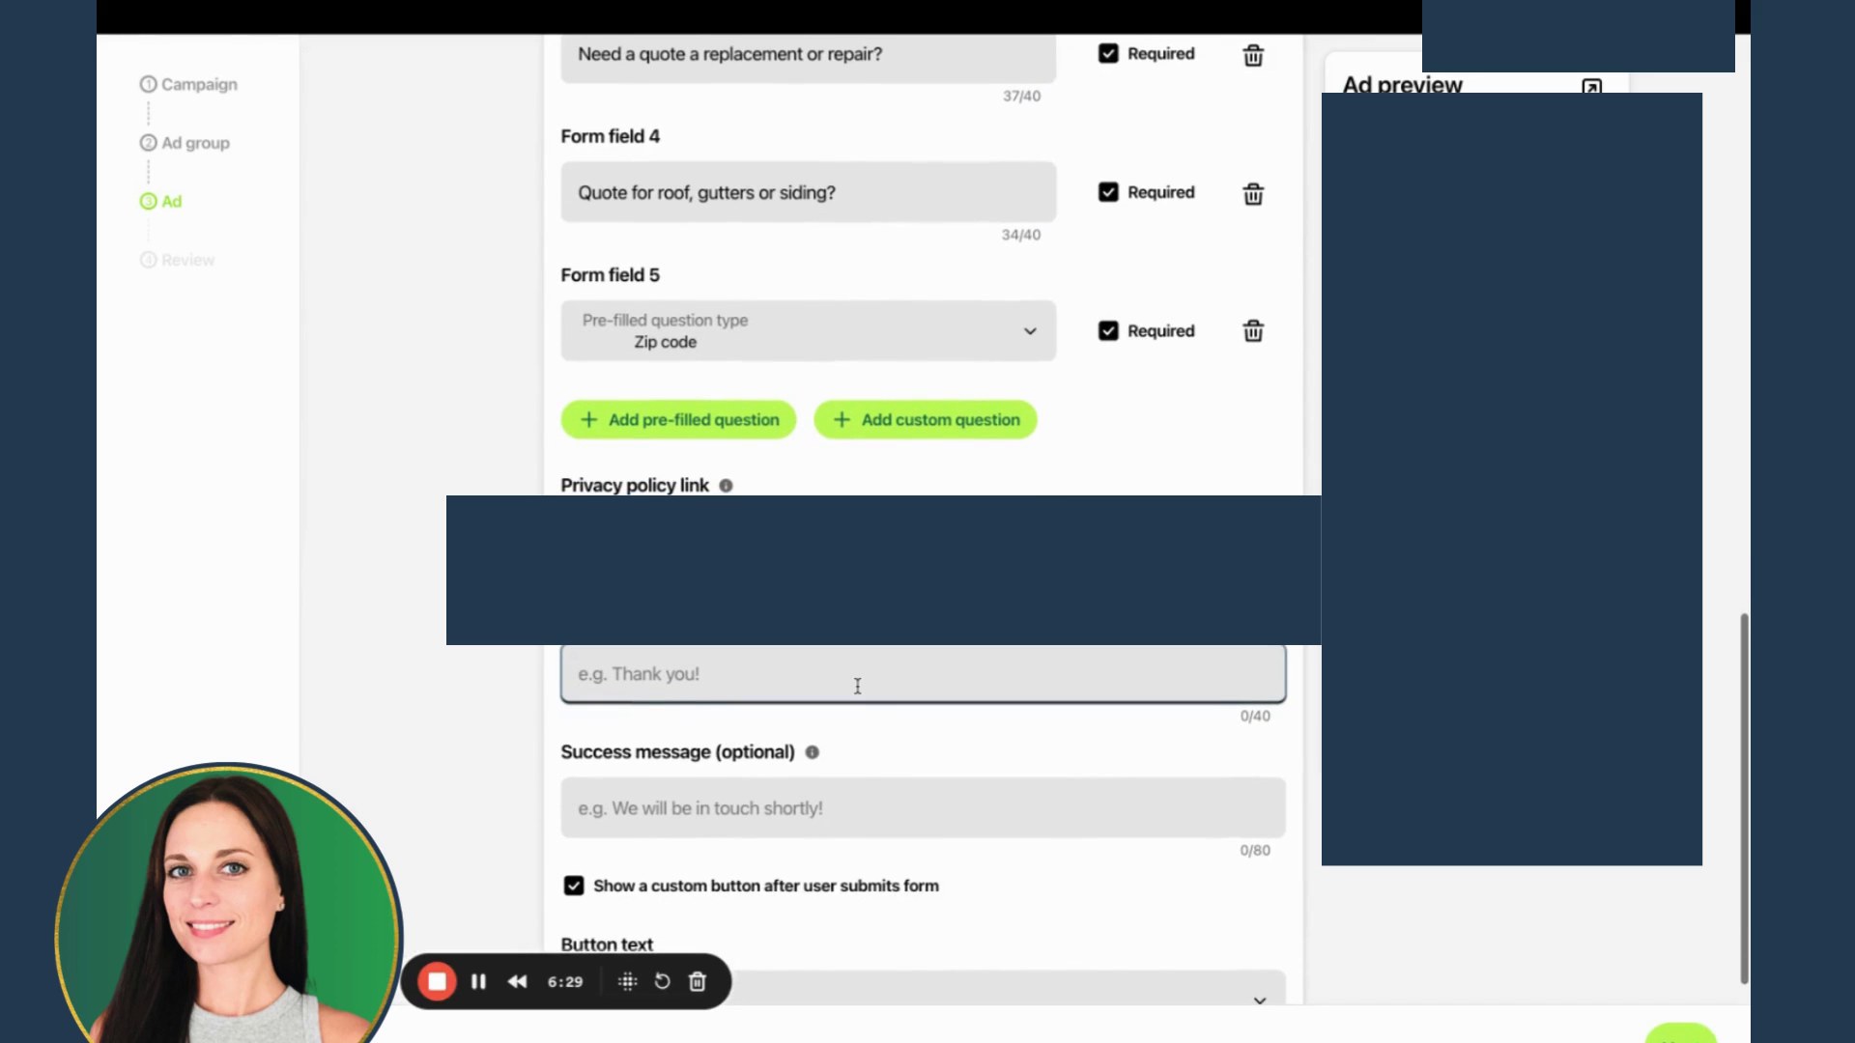
text(T)
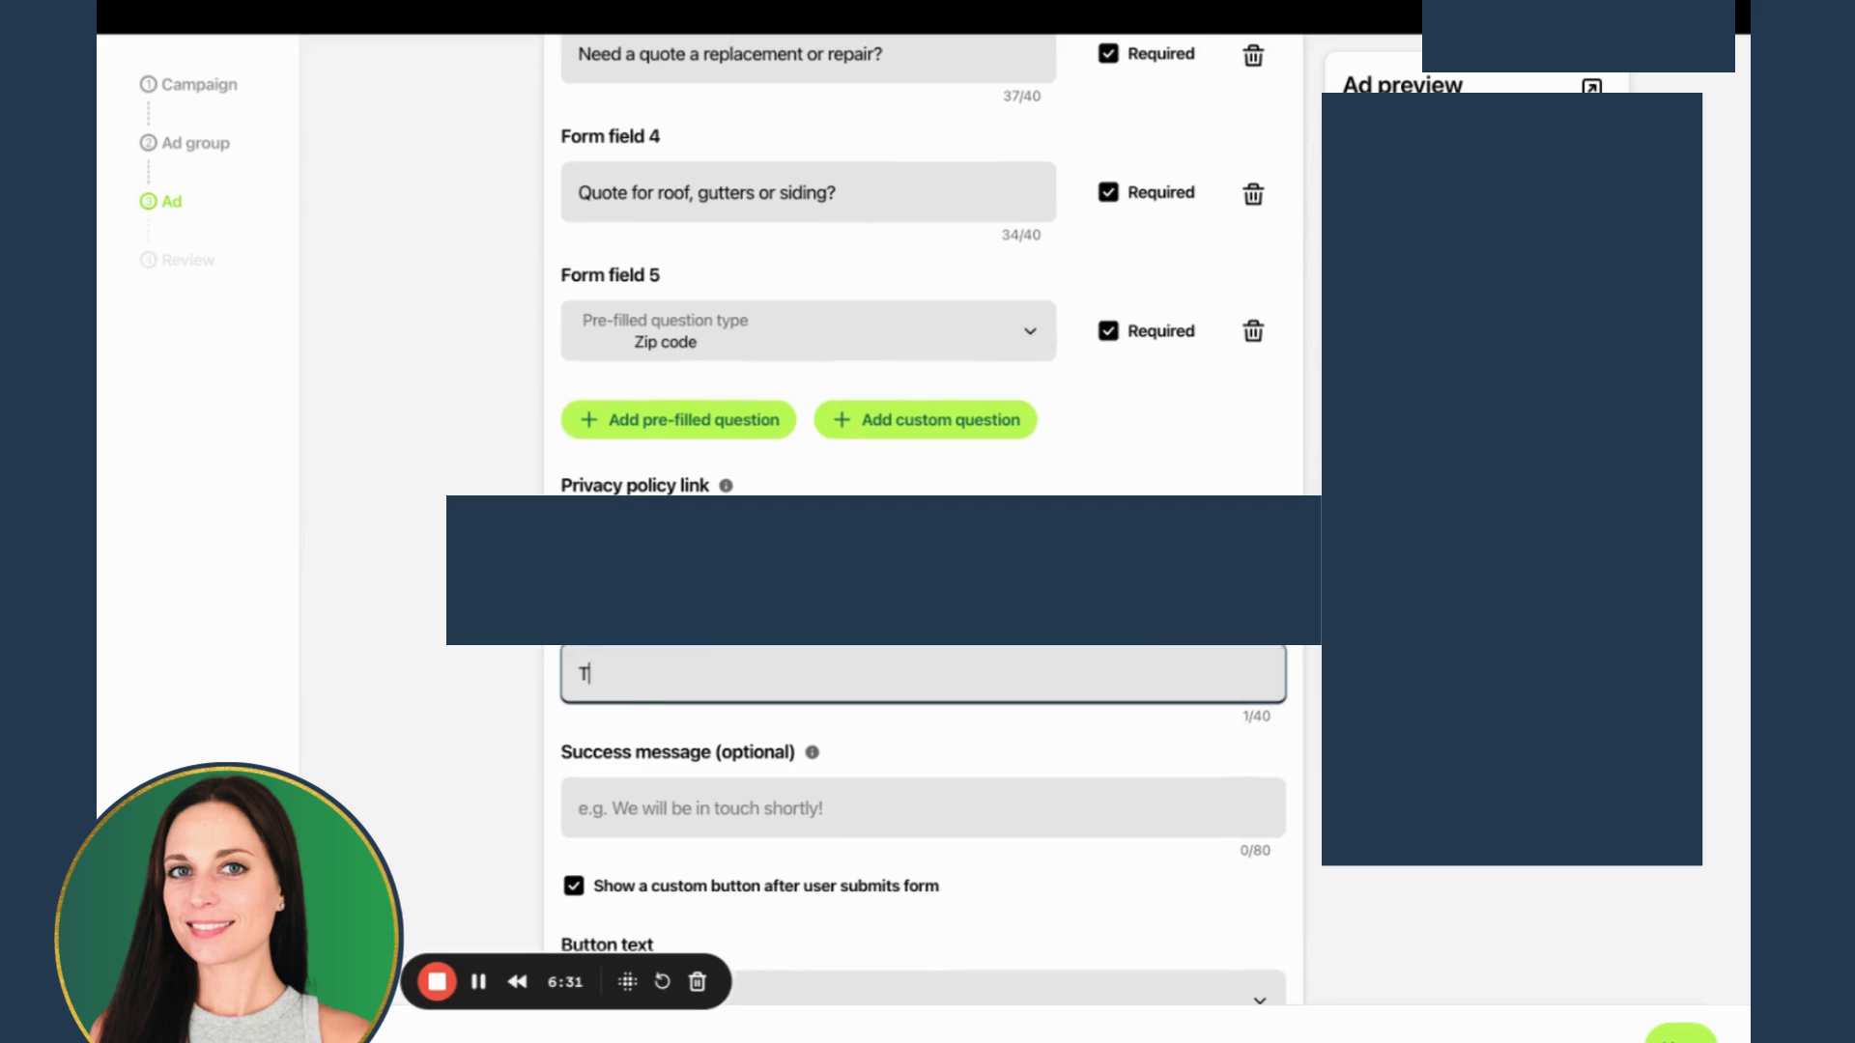
text(hank you! A mememb)
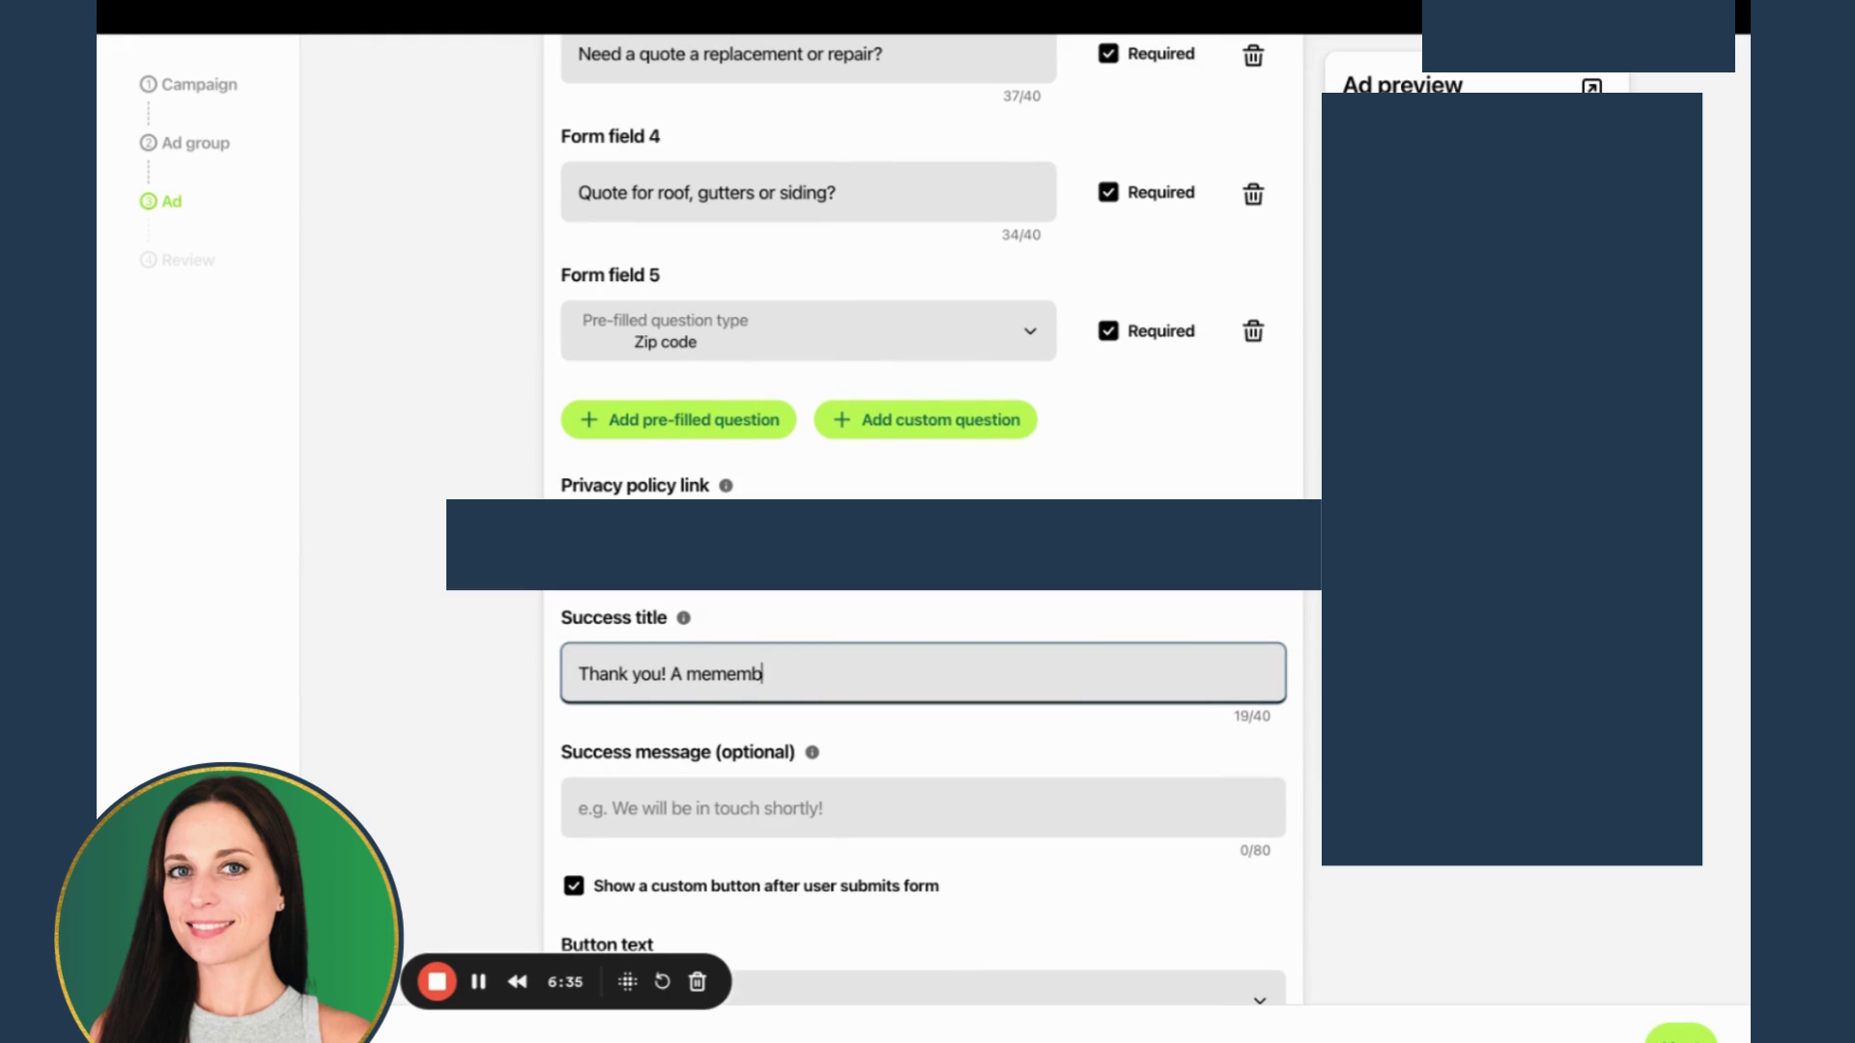
text(er from our team will)
key(ctrl+a)
key(BackSpace)
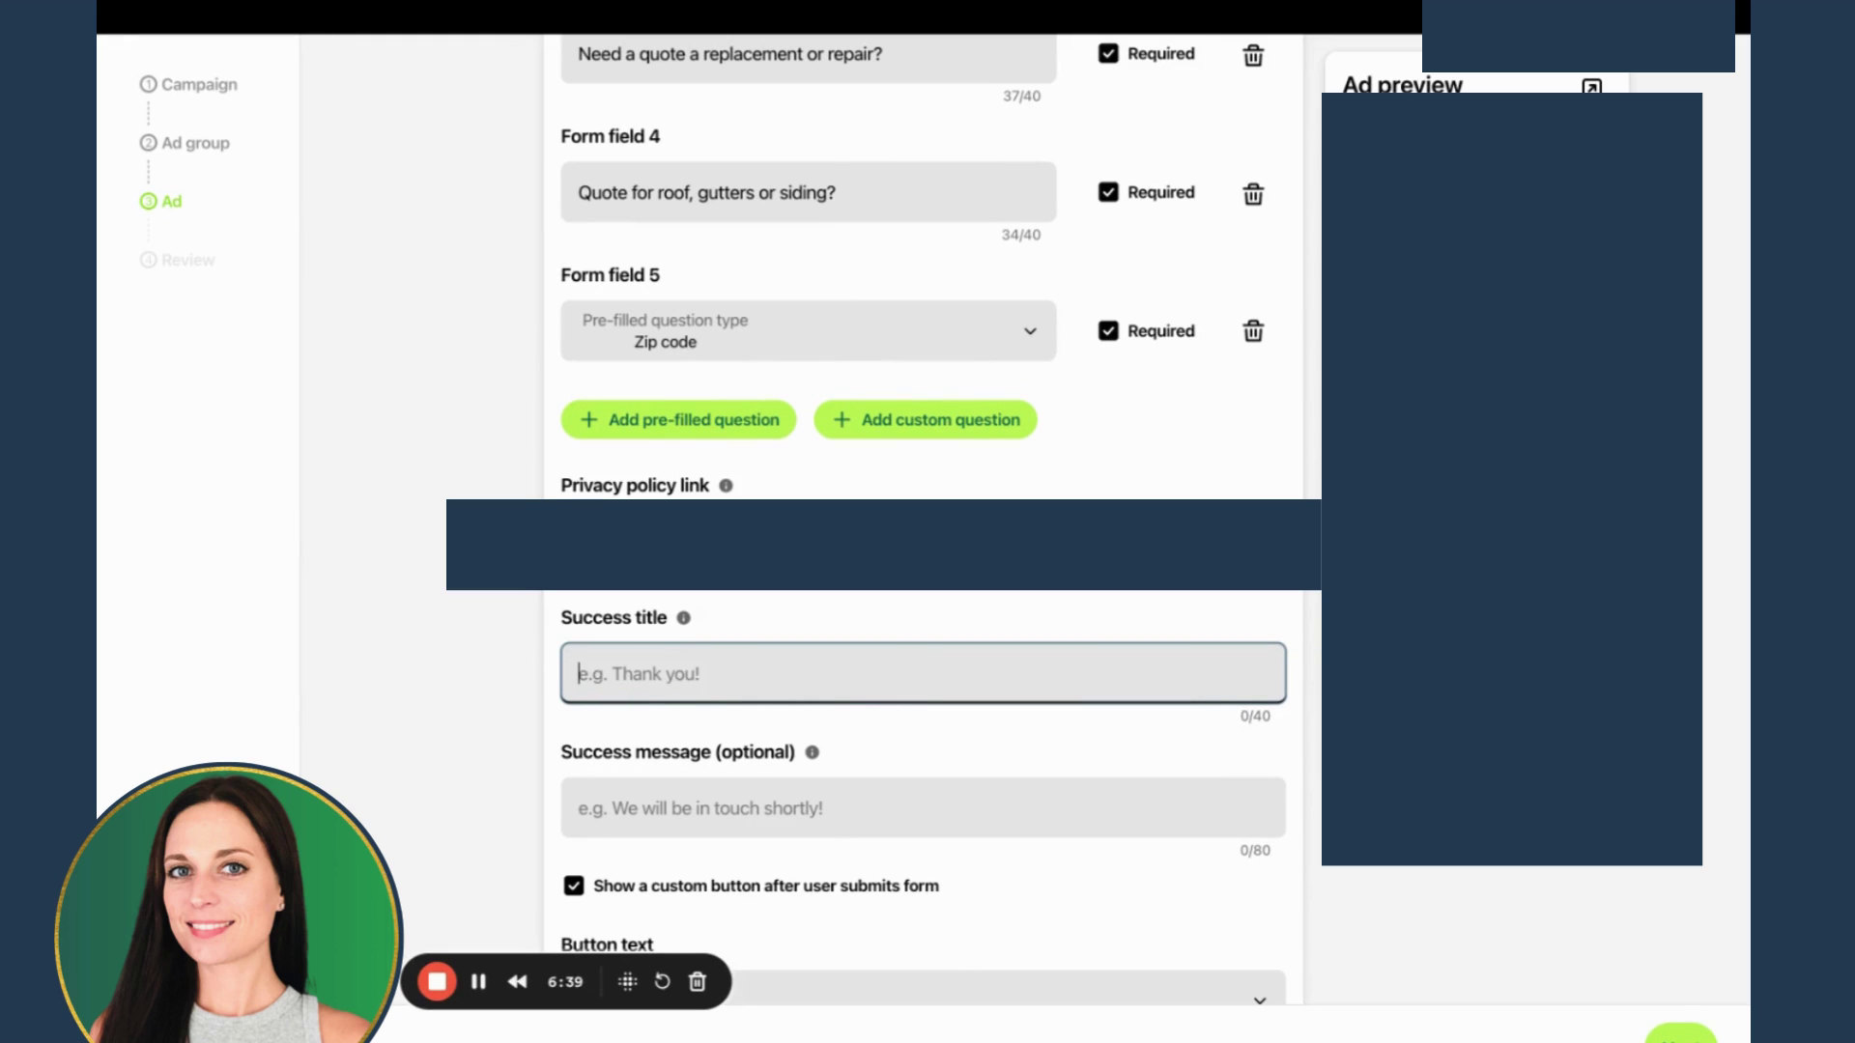
text(Thank you! We will cont)
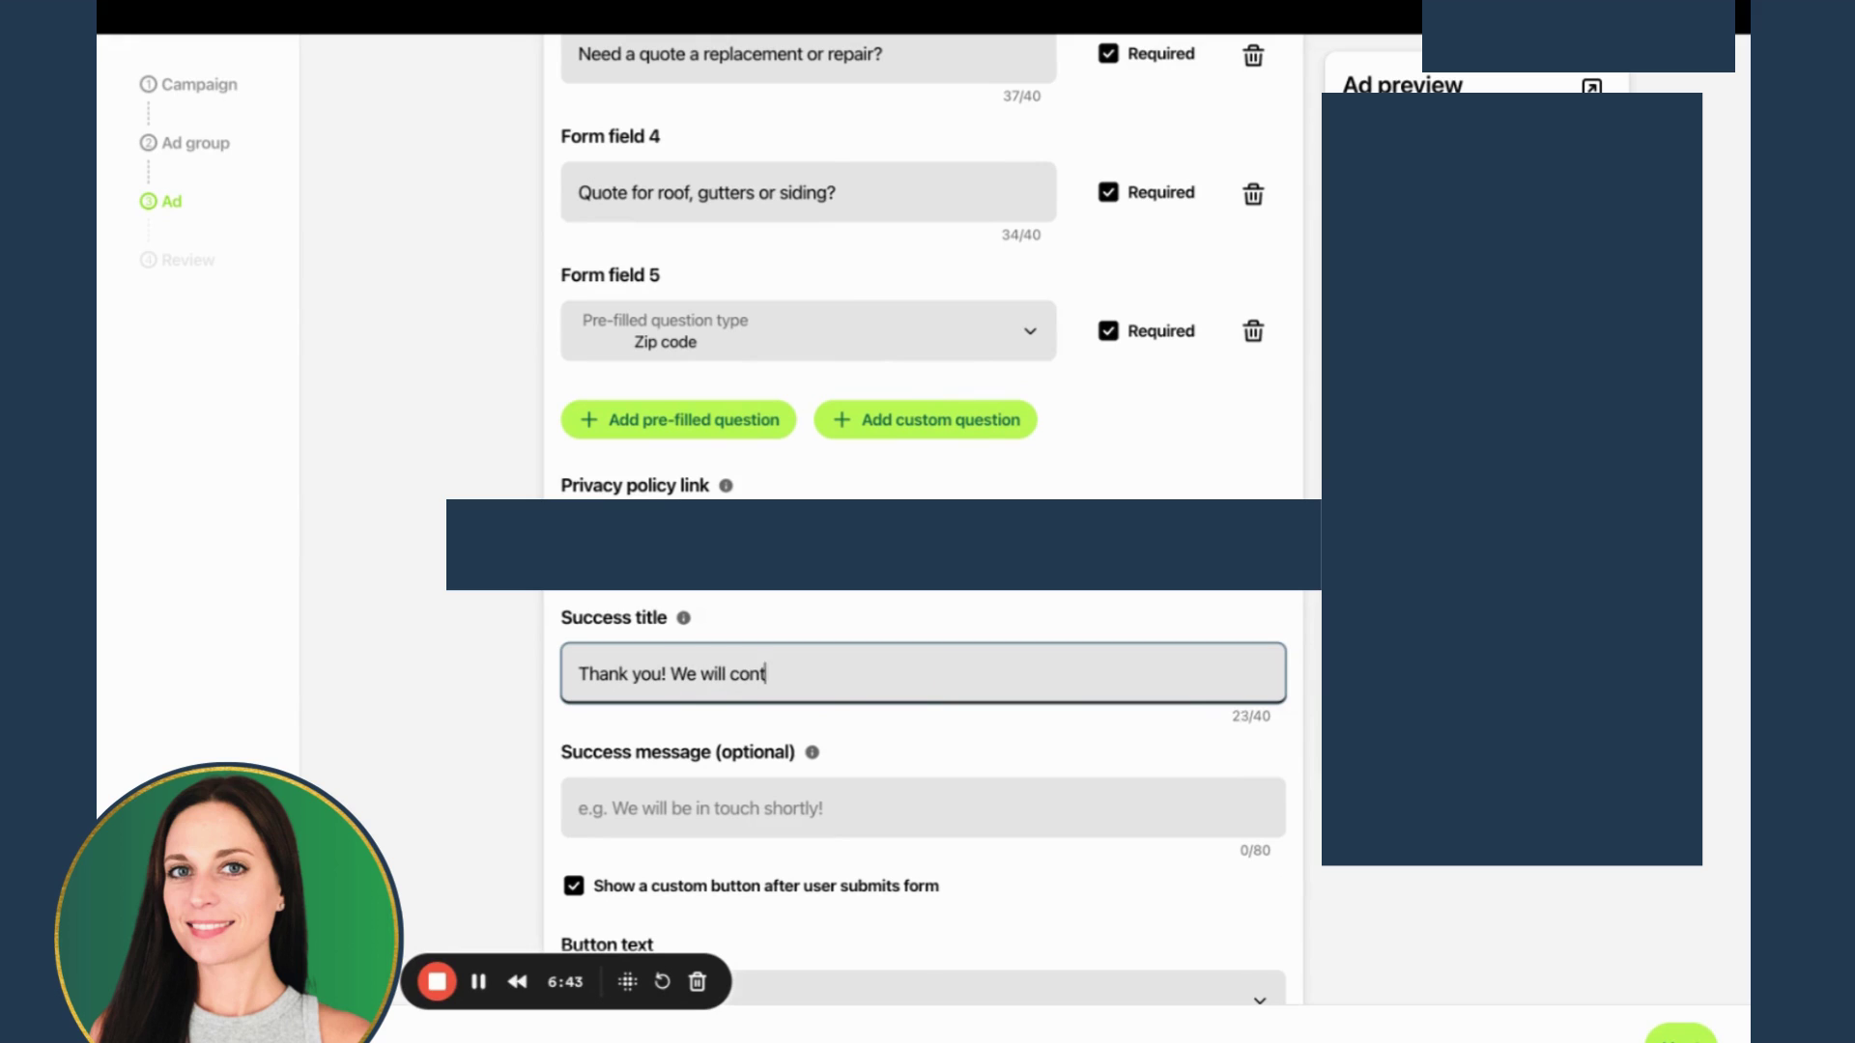
text(act you soon. to)
key(BackSpace)
key(BackSpace)
key(BackSpace)
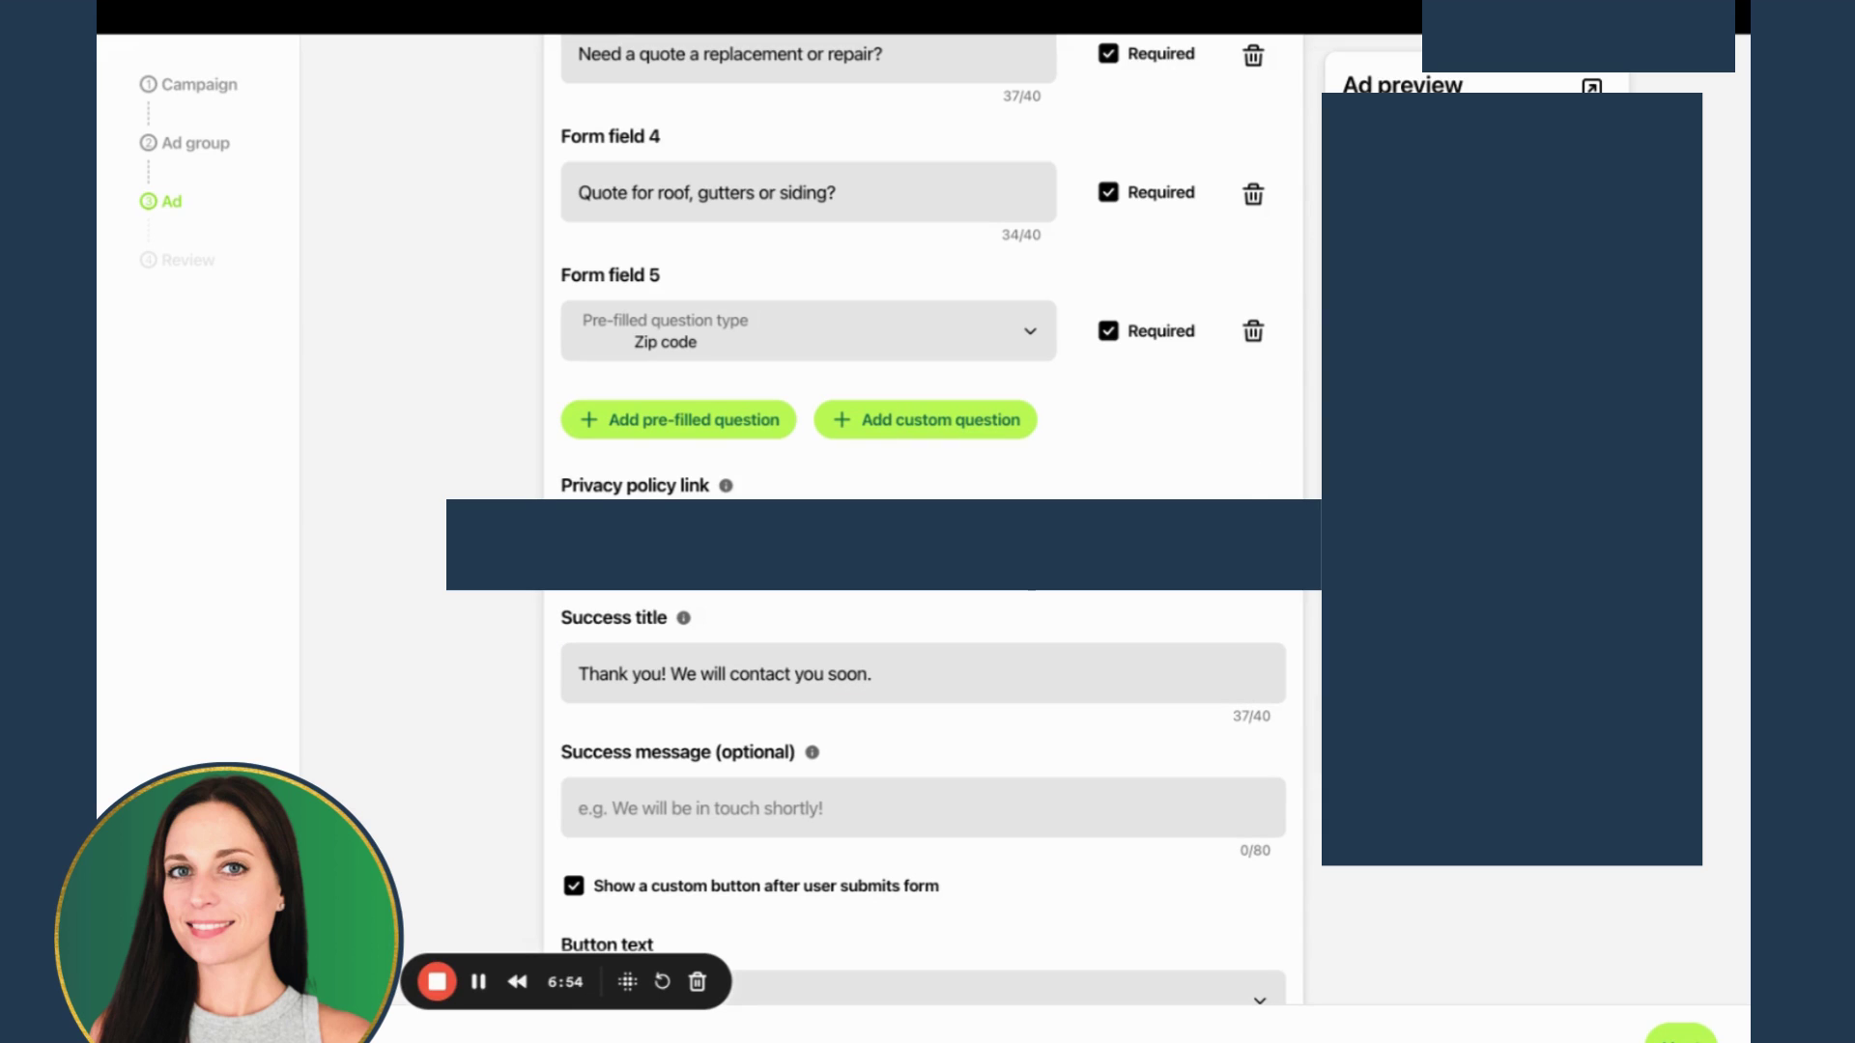
drag(908, 673, 676, 676)
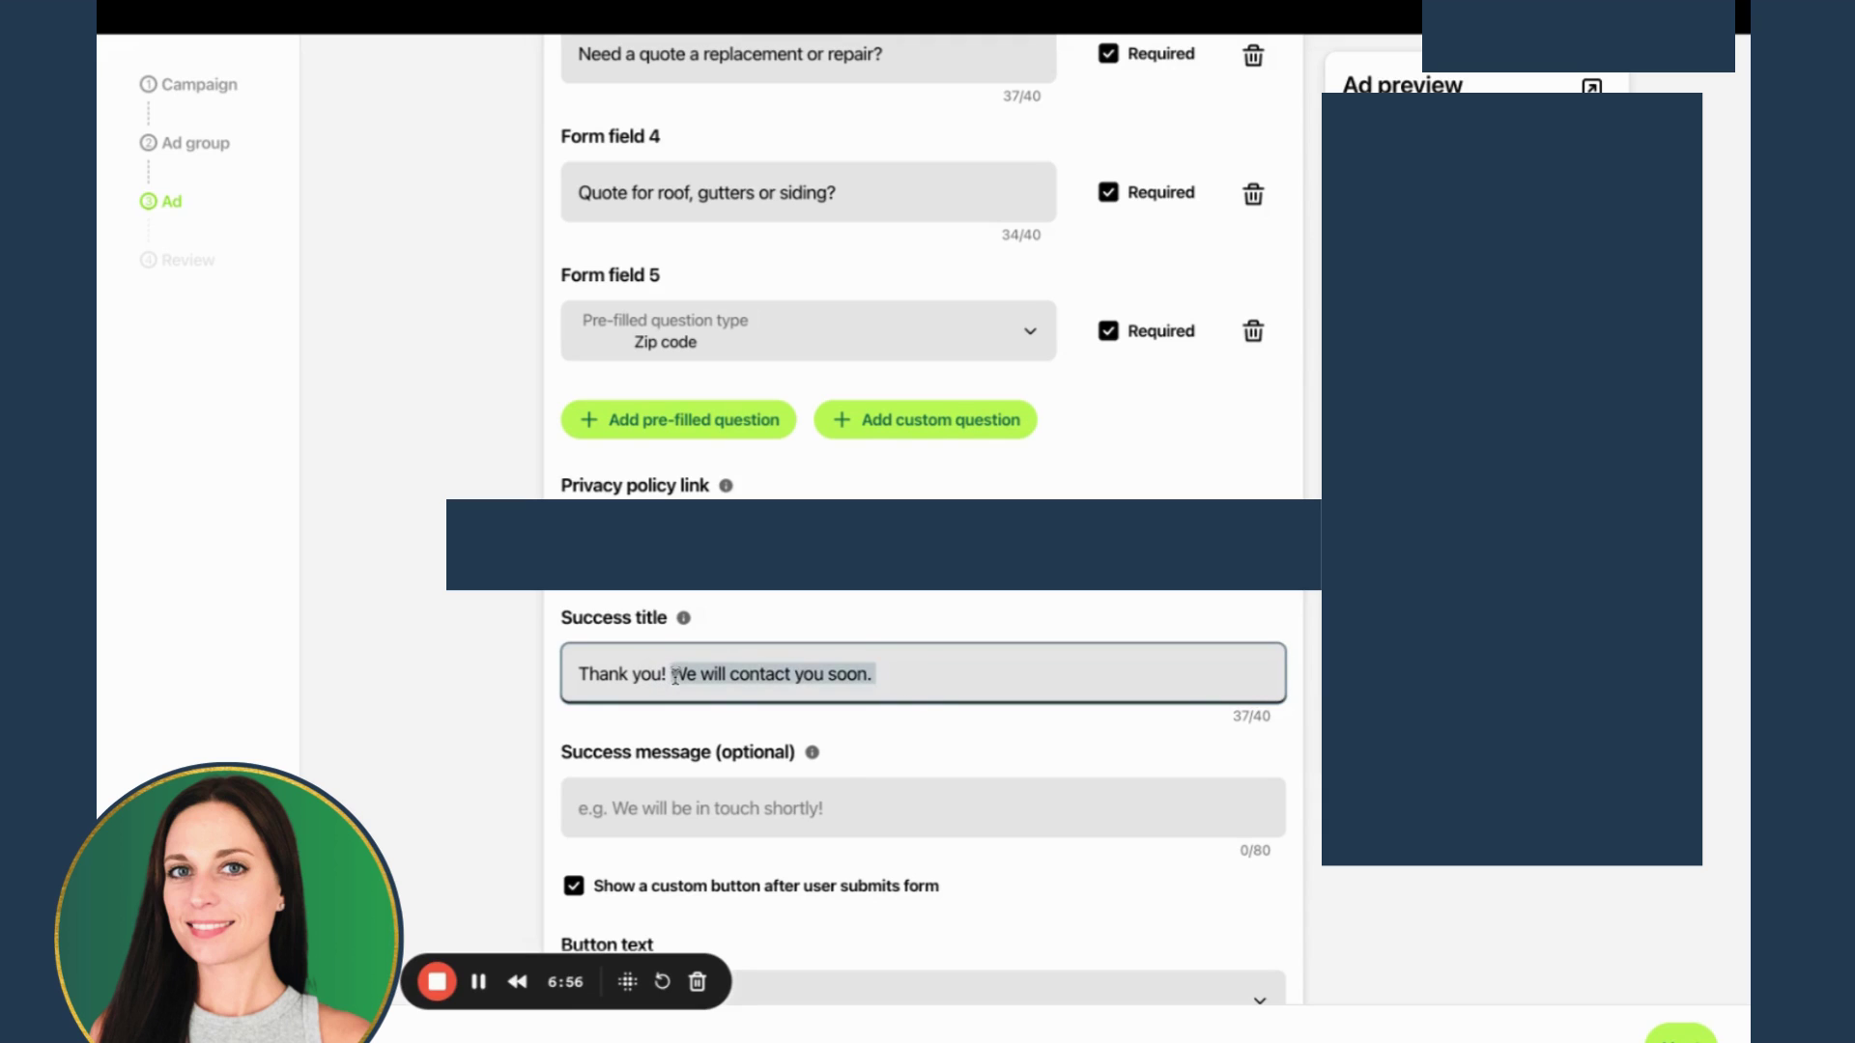
key(BackSpace)
key(BackSpace)
Write the success message 'A member from our team will contact you to schedule a quote!'.
click(671, 782)
scroll(1204, 868, down, 1)
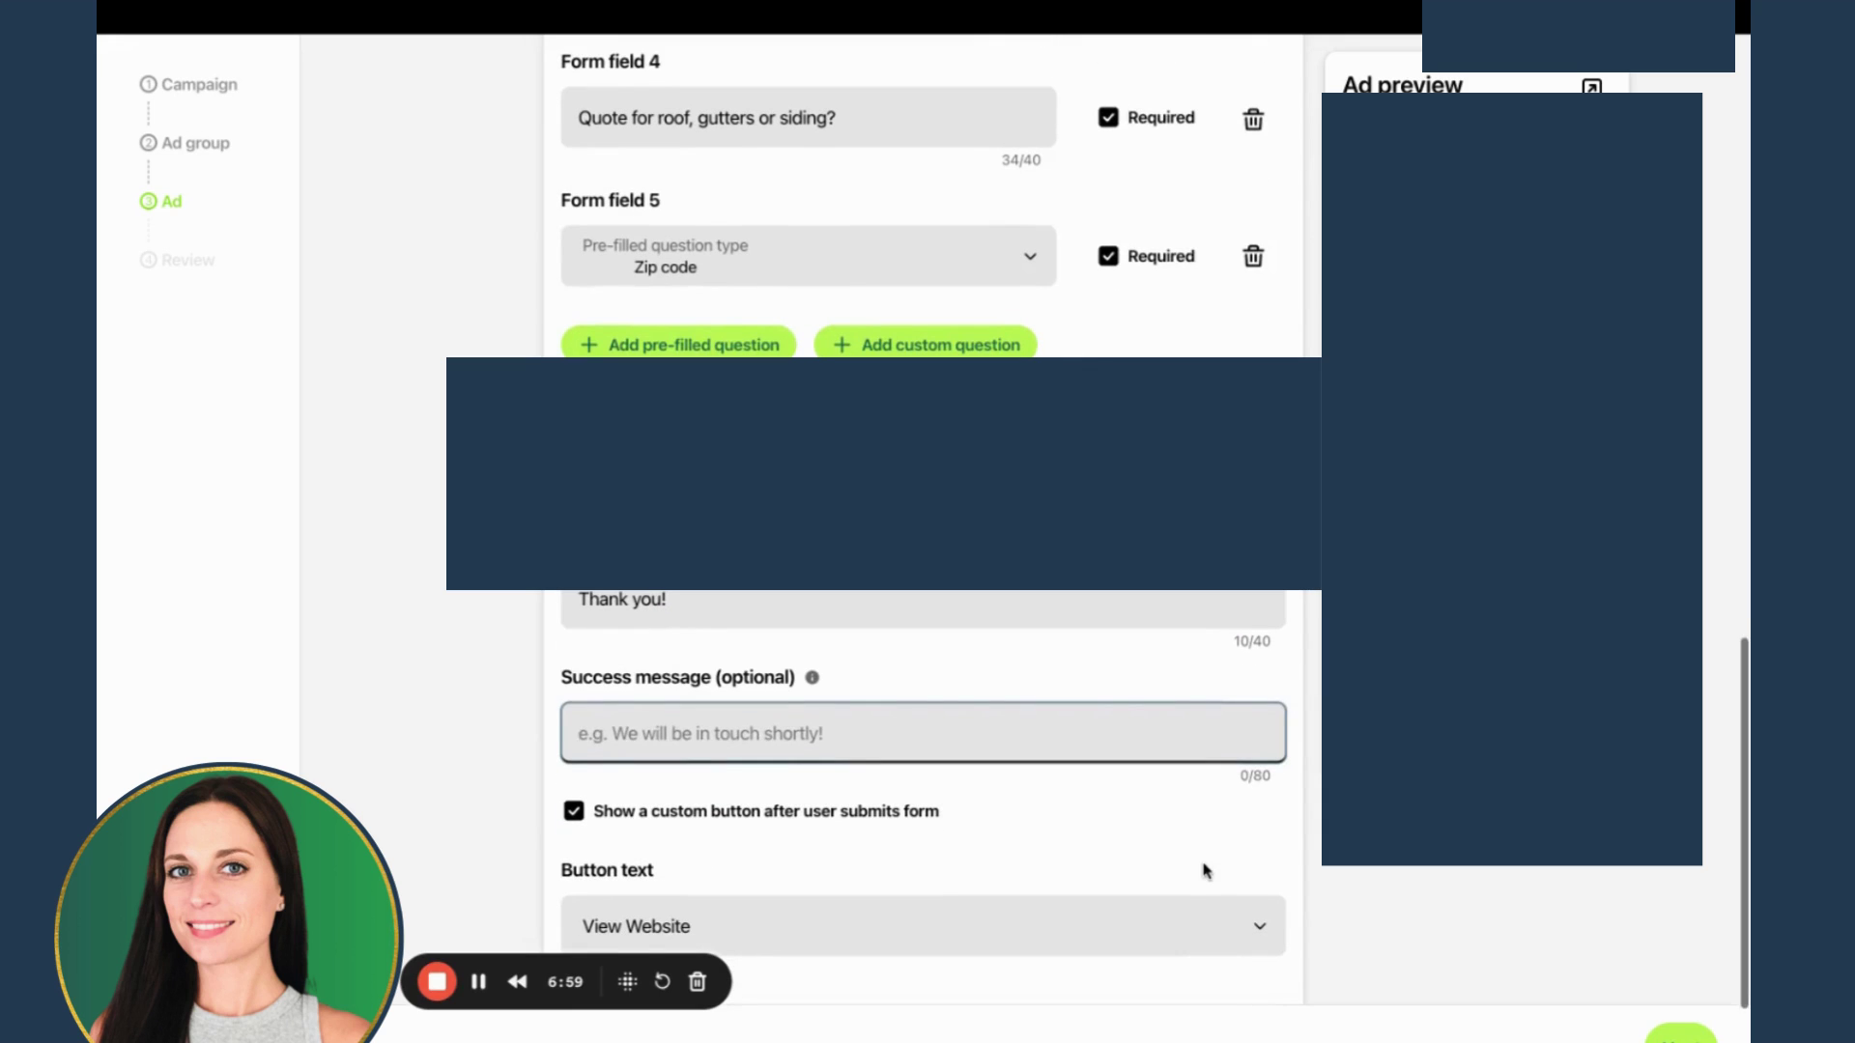
text(We will contaft y)
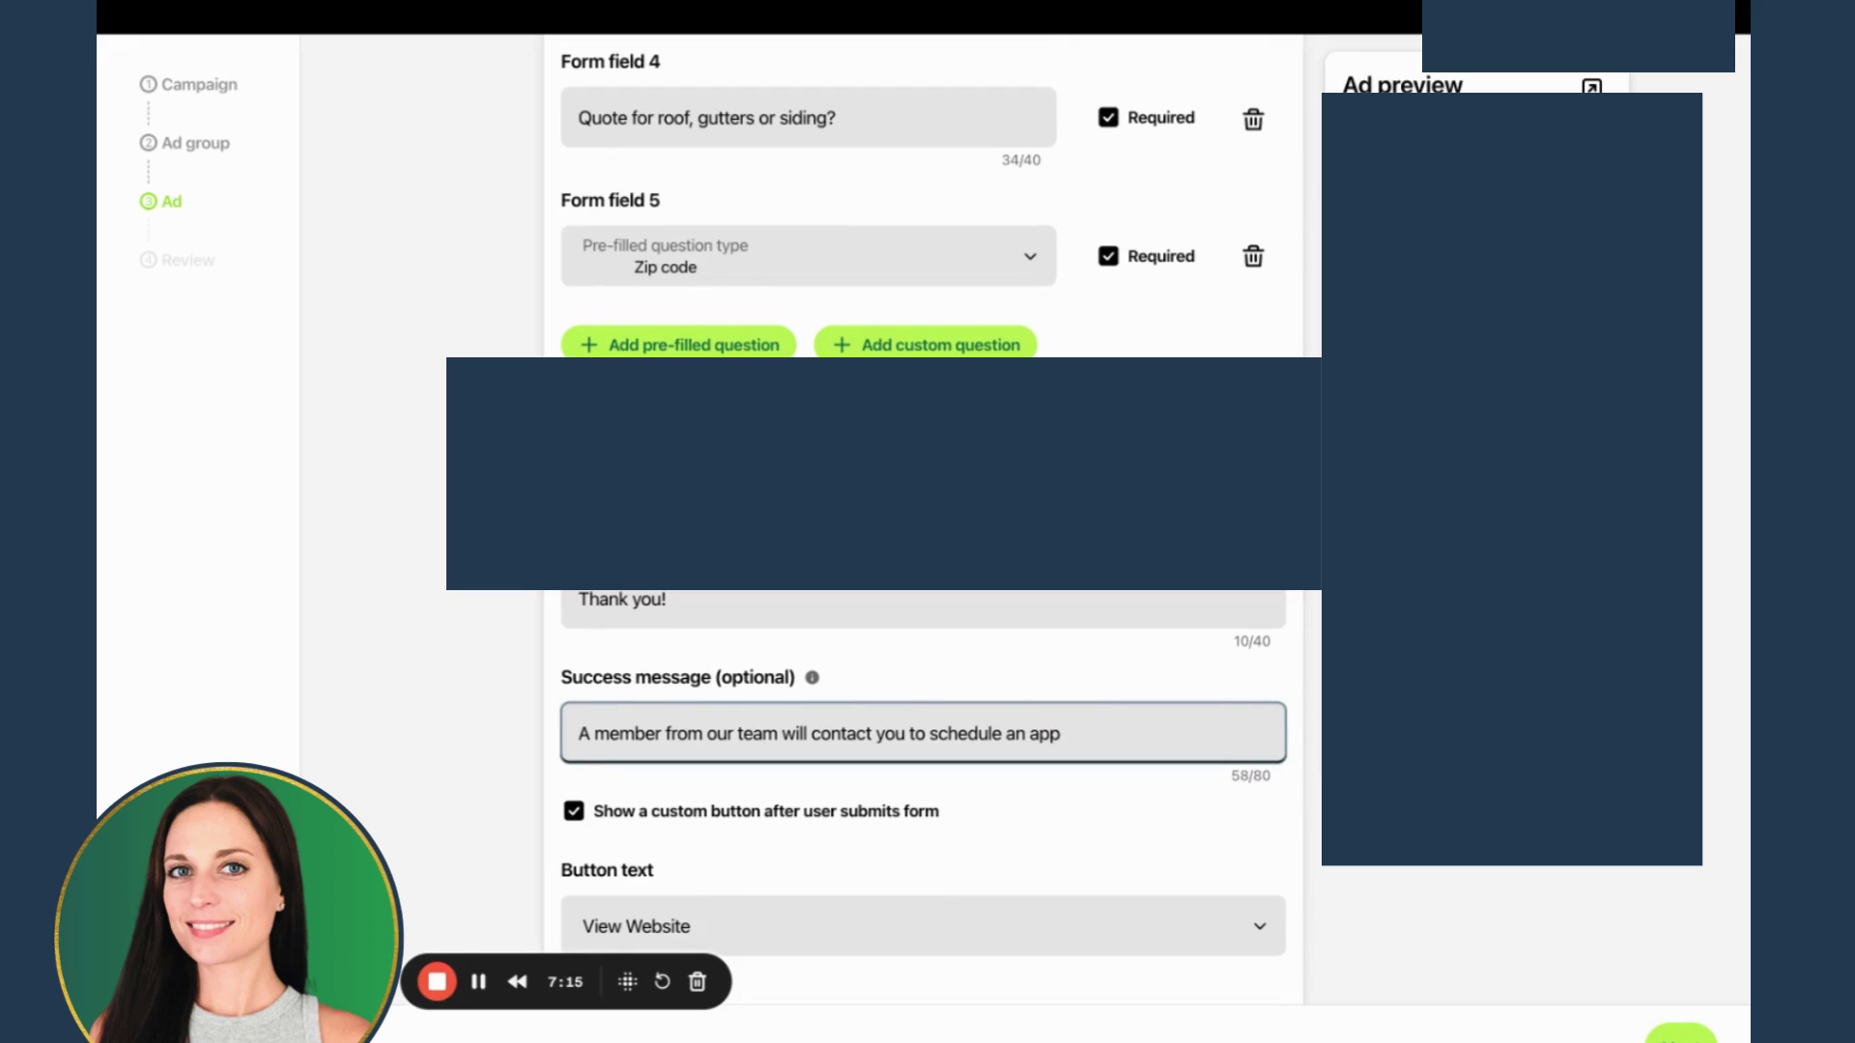
text(ointment)
key(BackSpace)
key(BackSpace)
key(BackSpace)
key(BackSpace)
key(BackSpace)
key(BackSpace)
key(BackSpace)
key(BackSpace)
key(BackSpace)
key(BackSpace)
key(BackSpace)
key(BackSpace)
key(BackSpace)
text(quote!)
Try adding a 'You are welcome to' sentence to the message, then remove it.
click(577, 740)
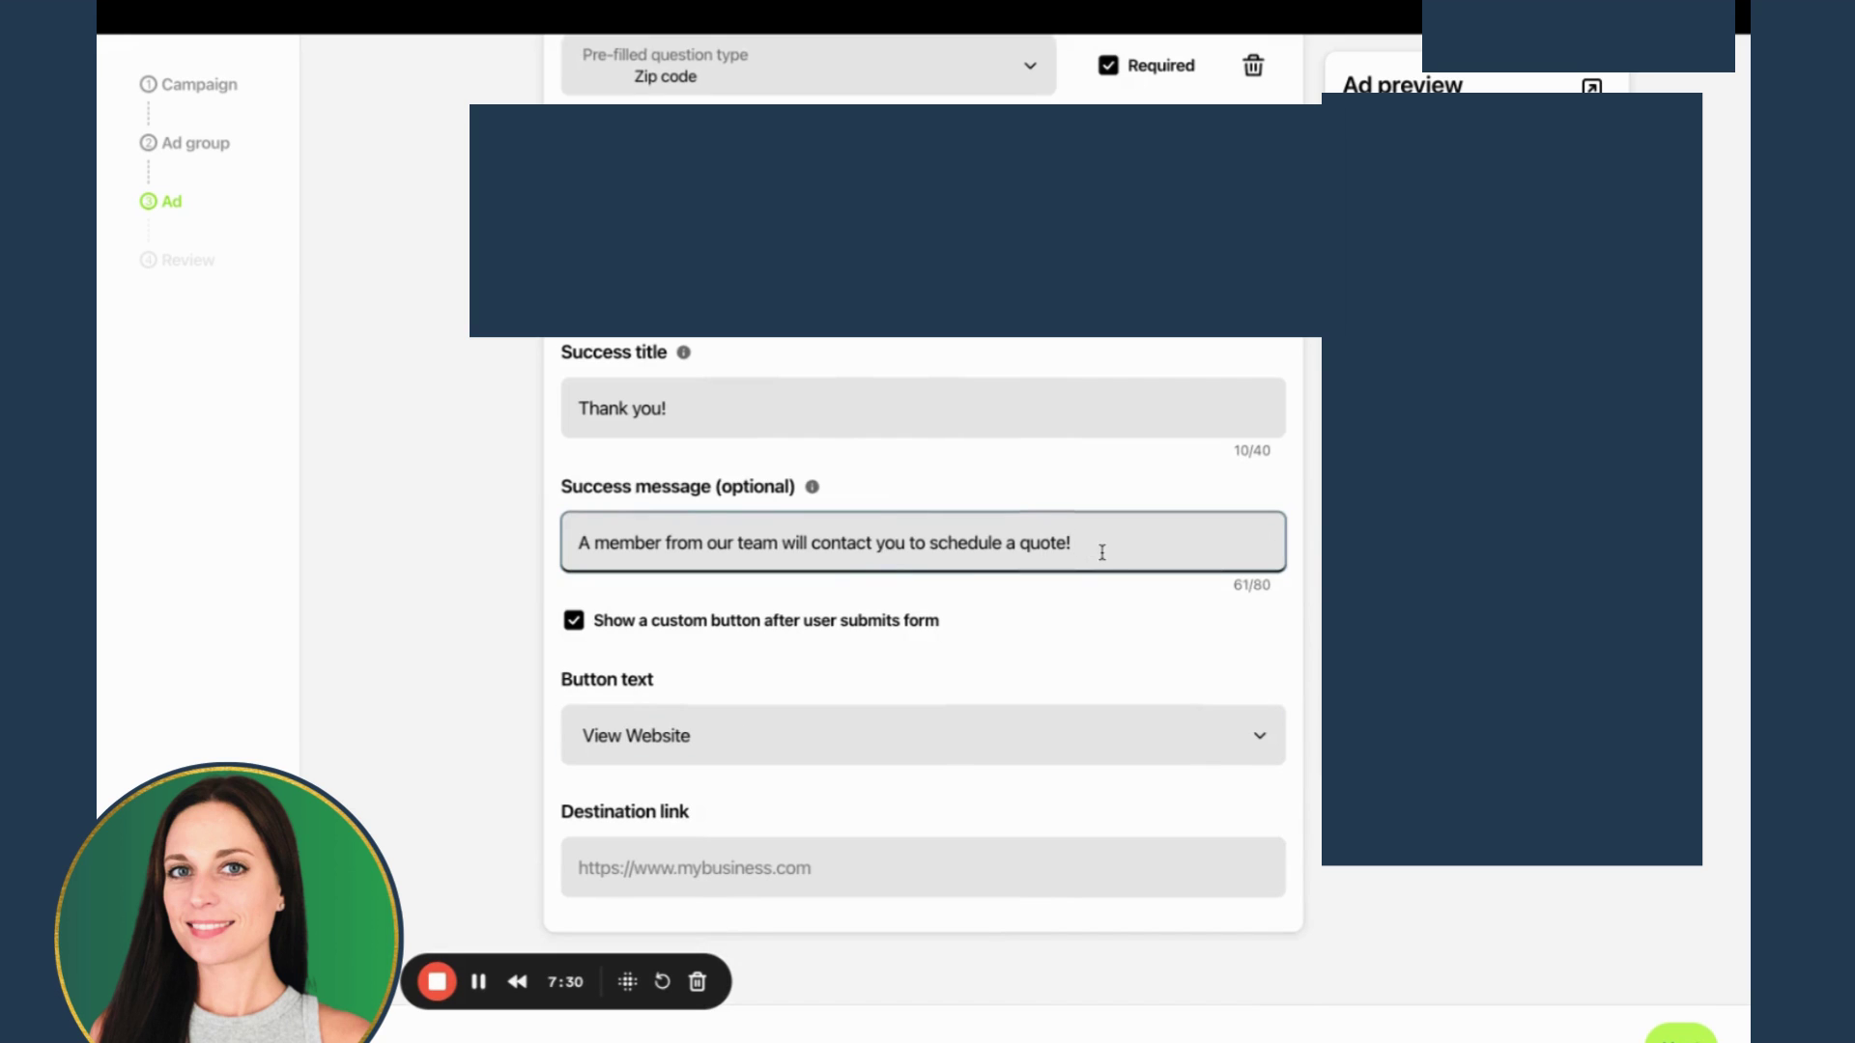
text(You are wecome)
key(BackSpace)
key(BackSpace)
key(BackSpace)
key(BackSpace)
text(lcome to)
key(BackSpace)
key(BackSpace)
key(BackSpace)
key(BackSpace)
key(BackSpace)
key(BackSpace)
key(BackSpace)
key(BackSpace)
key(BackSpace)
key(BackSpace)
key(BackSpace)
key(BackSpace)
key(BackSpace)
key(BackSpace)
key(BackSpace)
key(BackSpace)
key(BackSpace)
key(BackSpace)
key(BackSpace)
key(BackSpace)
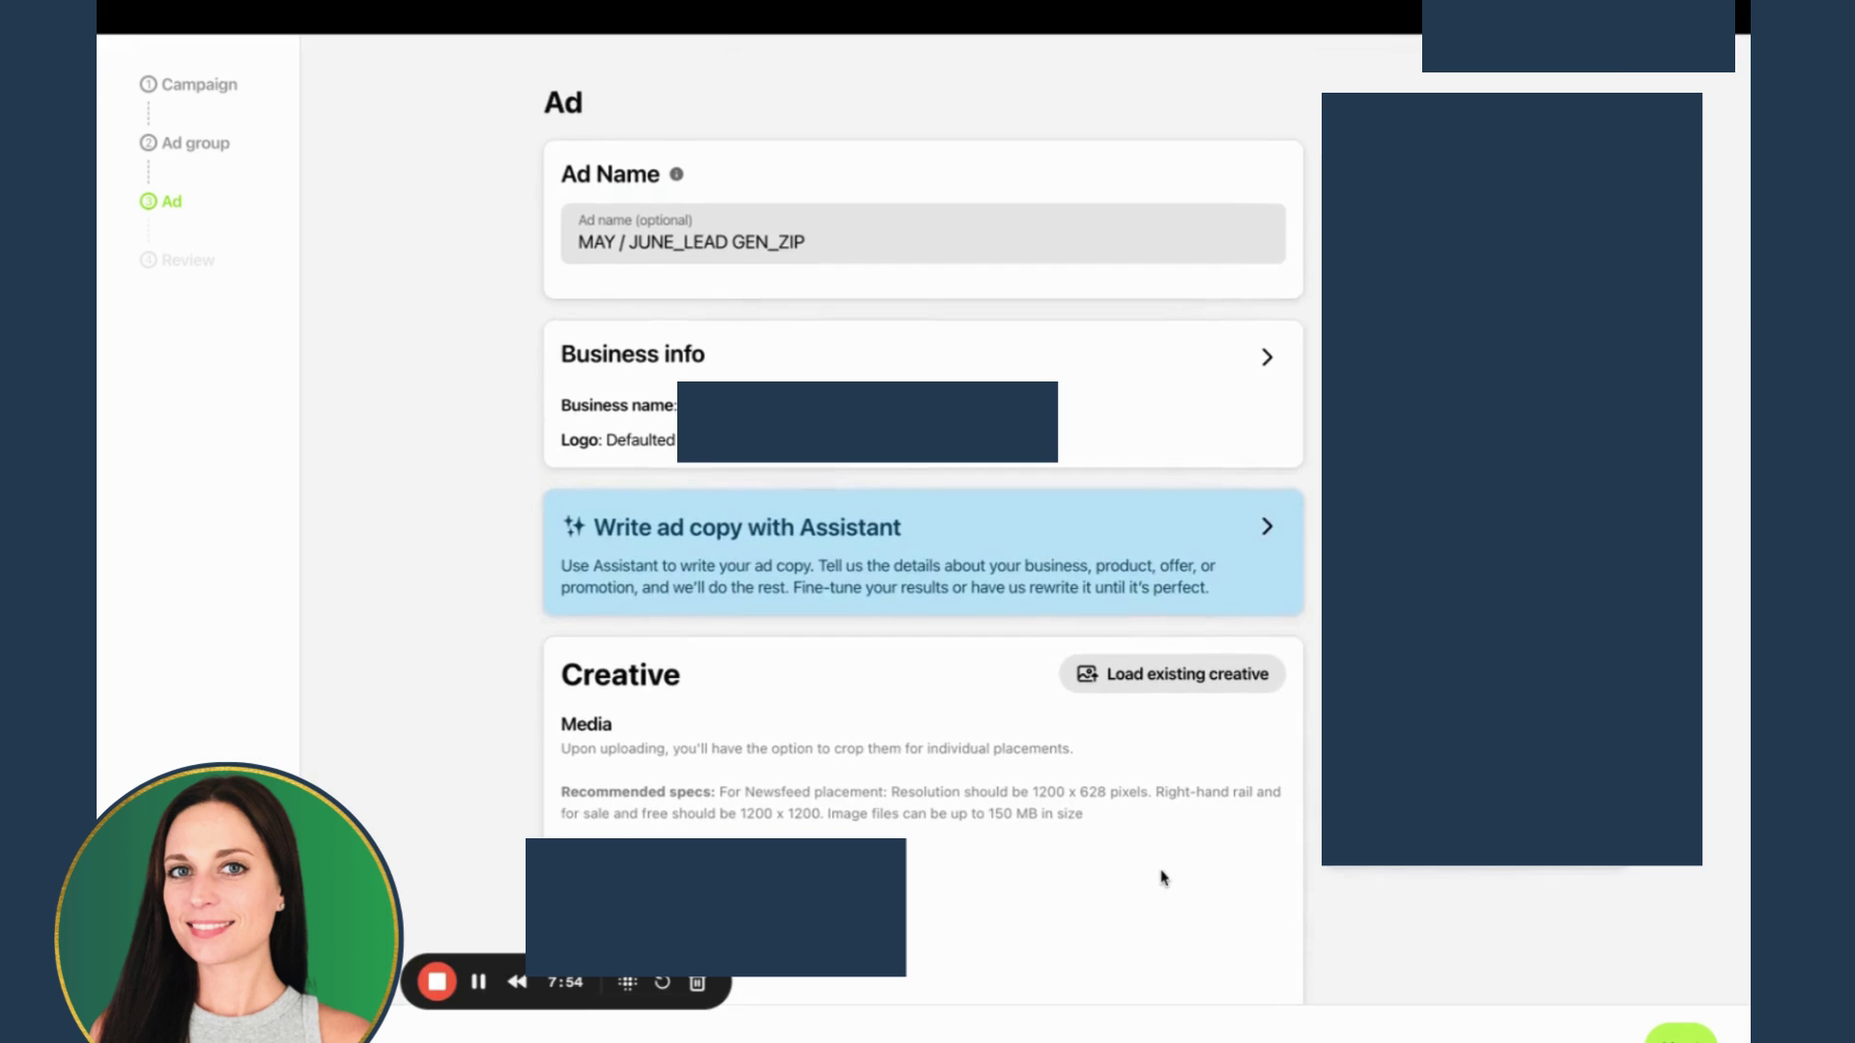
Continue to the Review step and look over the campaign summary.
scroll(922, 541, down, 1)
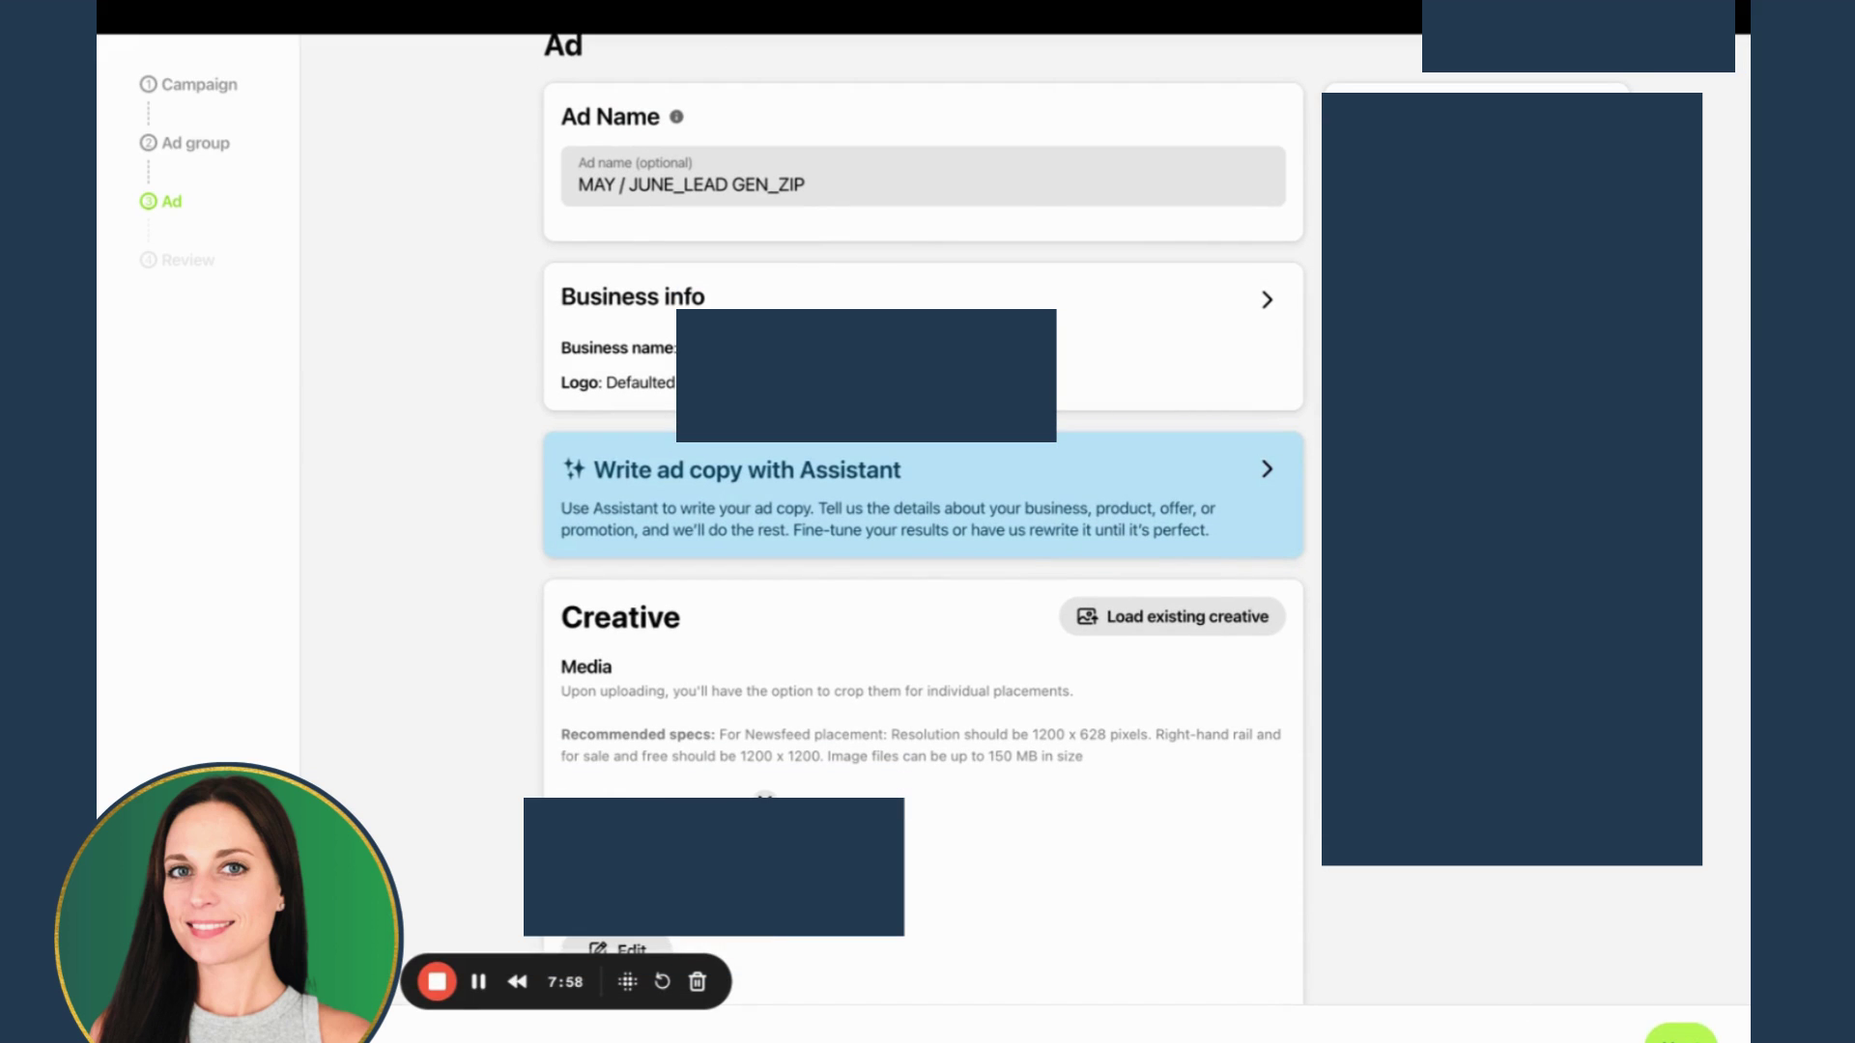
click(1681, 1034)
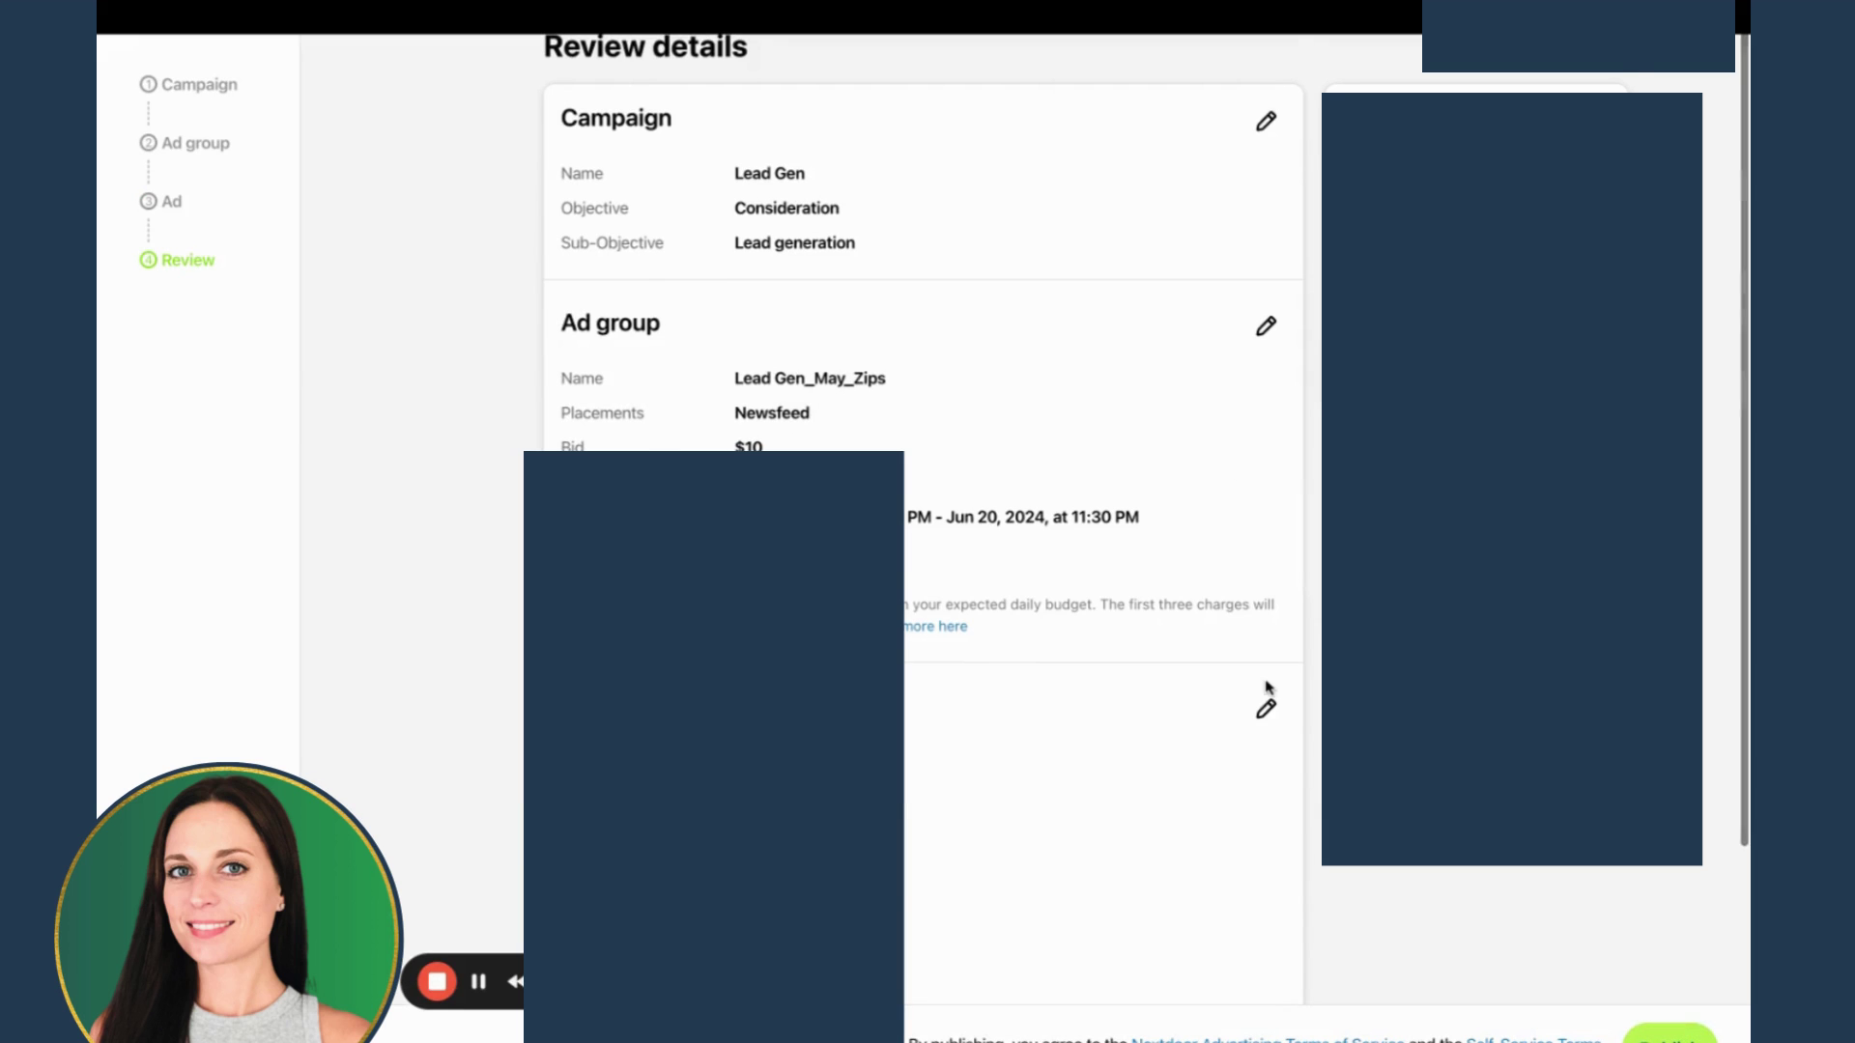
scroll(1267, 683, down, 5)
scroll(1269, 687, up, 4)
scroll(1268, 688, up, 1)
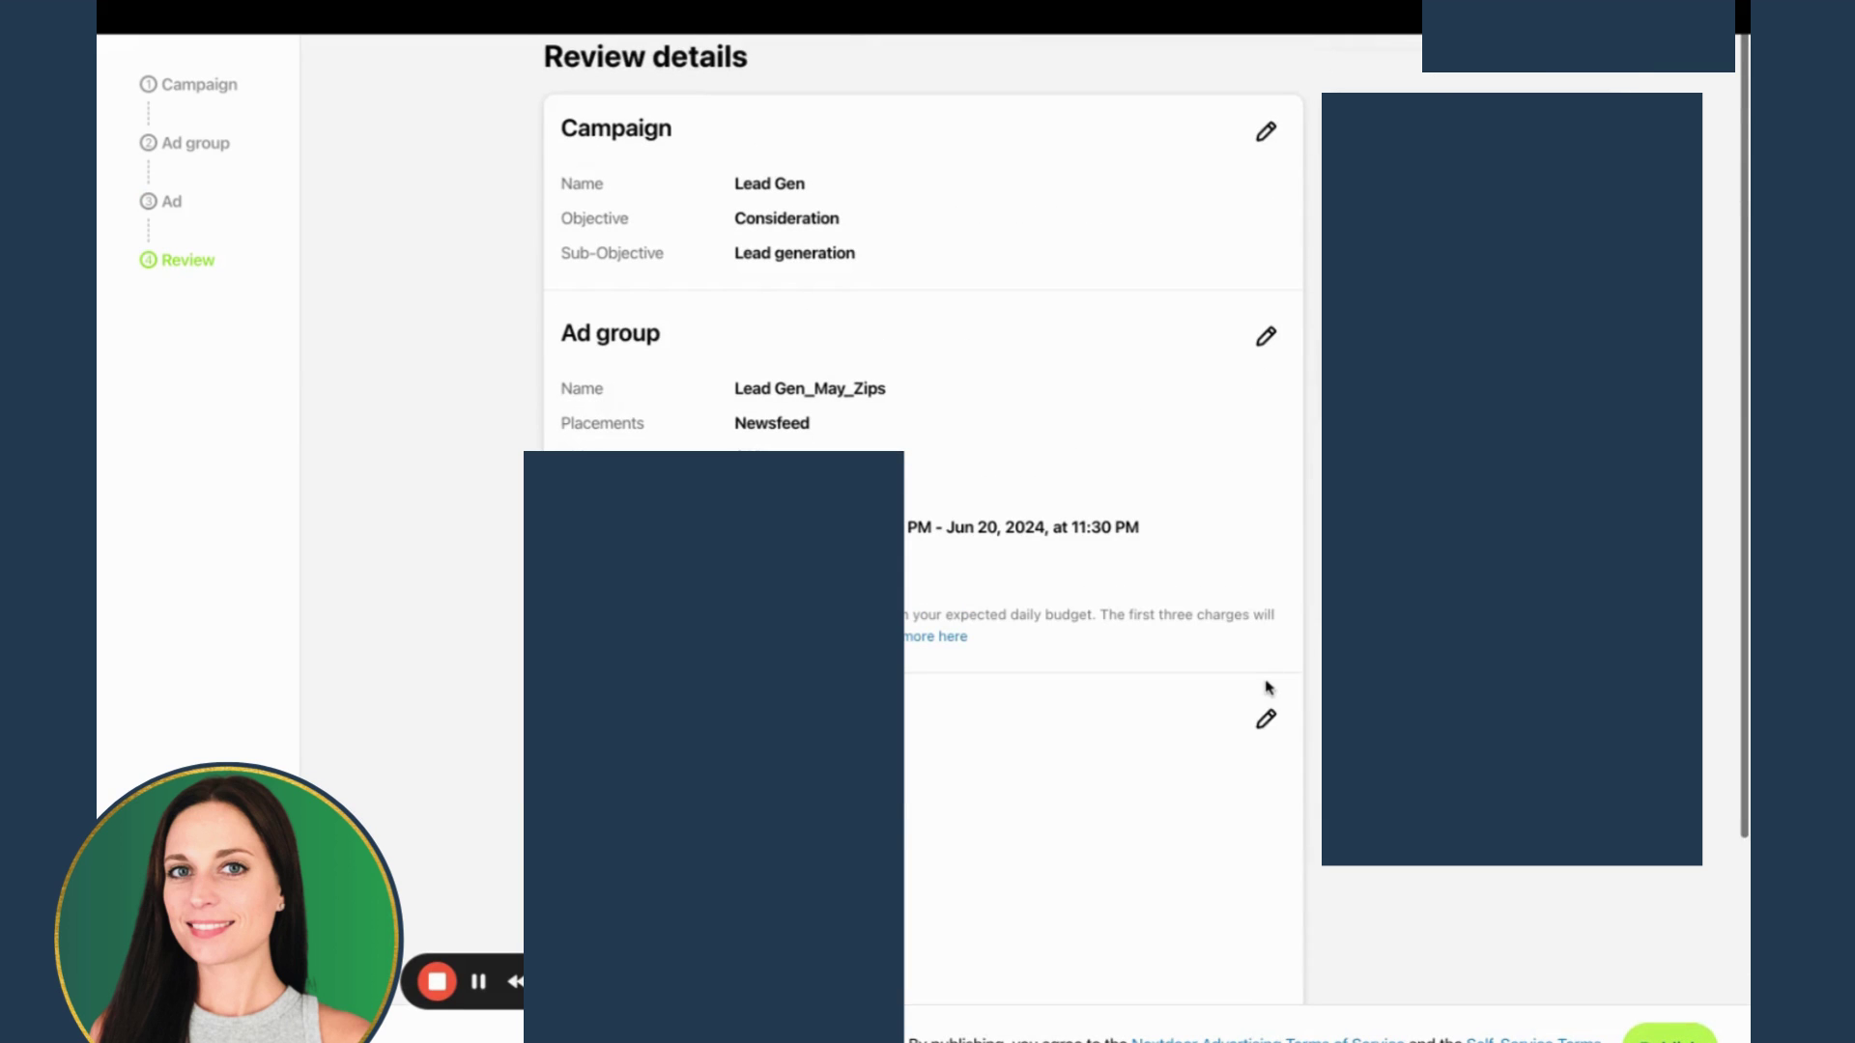
Reopen the ad group to check delivery settings, then return to Review.
click(1264, 337)
scroll(732, 700, down, 10)
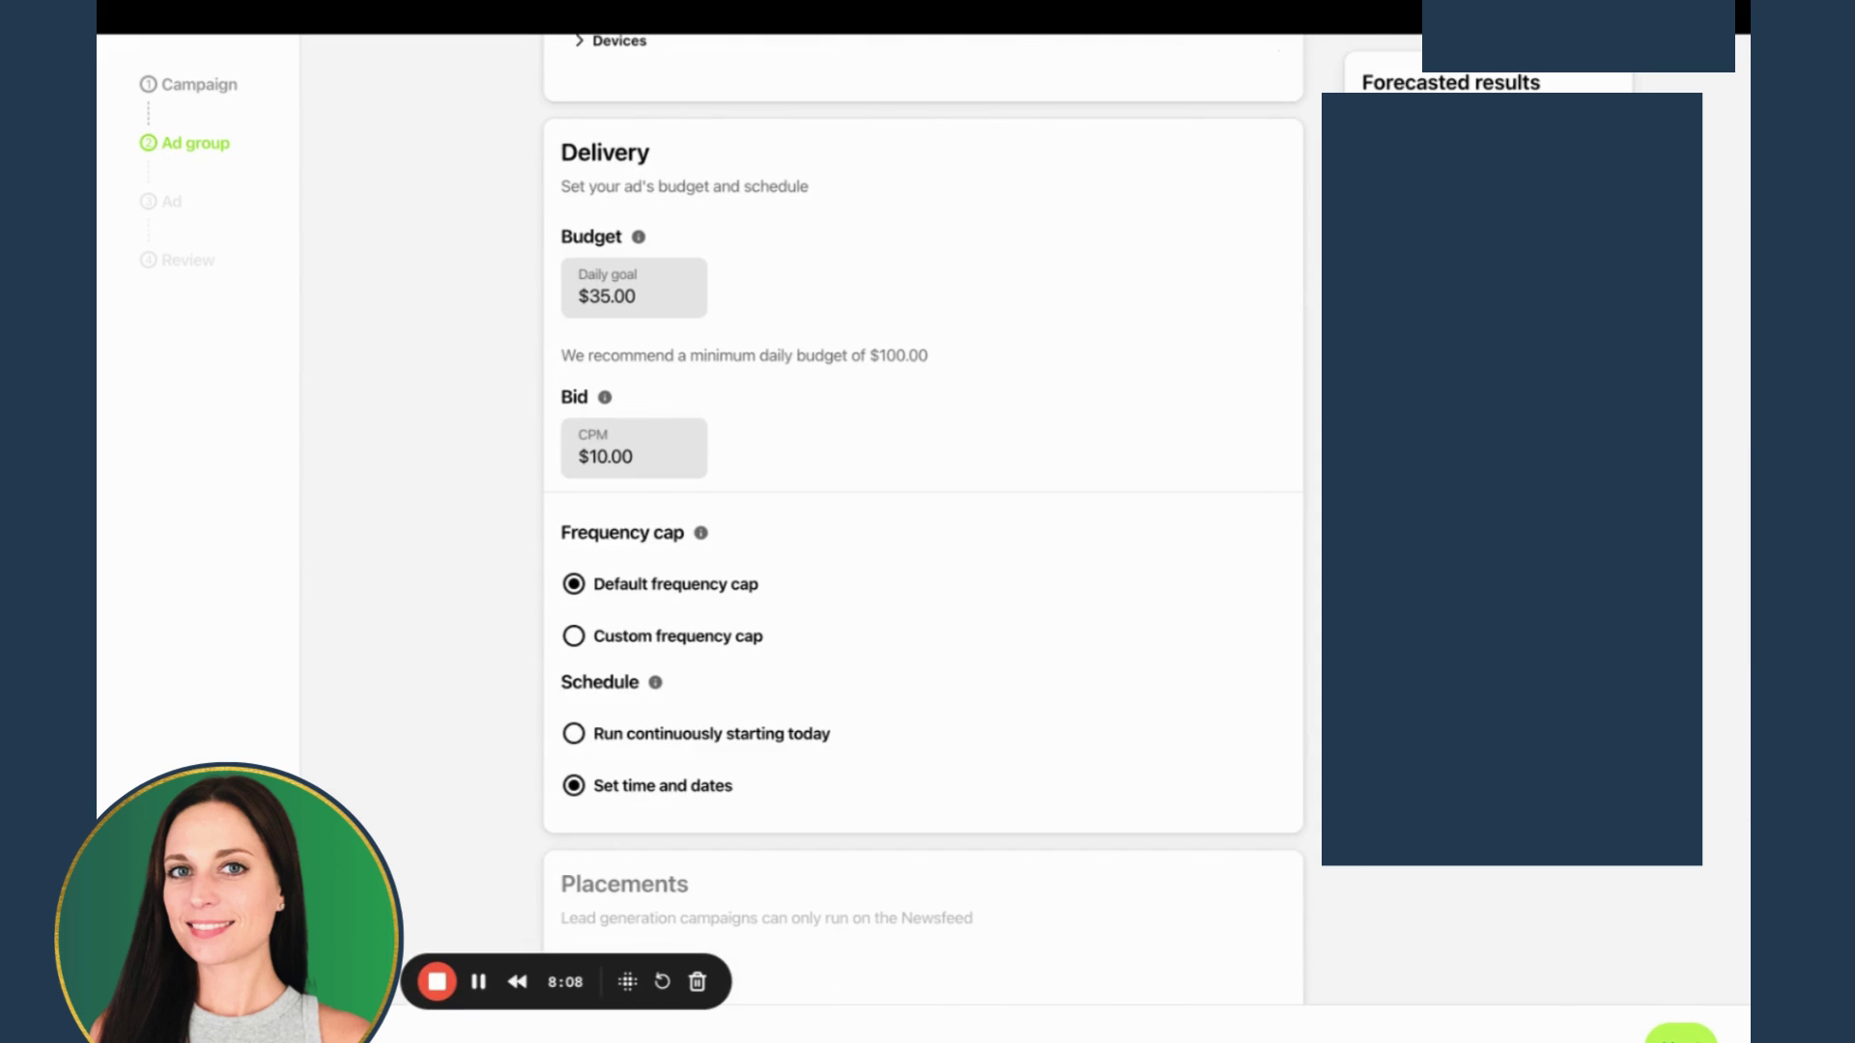
click(1681, 1034)
click(1681, 1034)
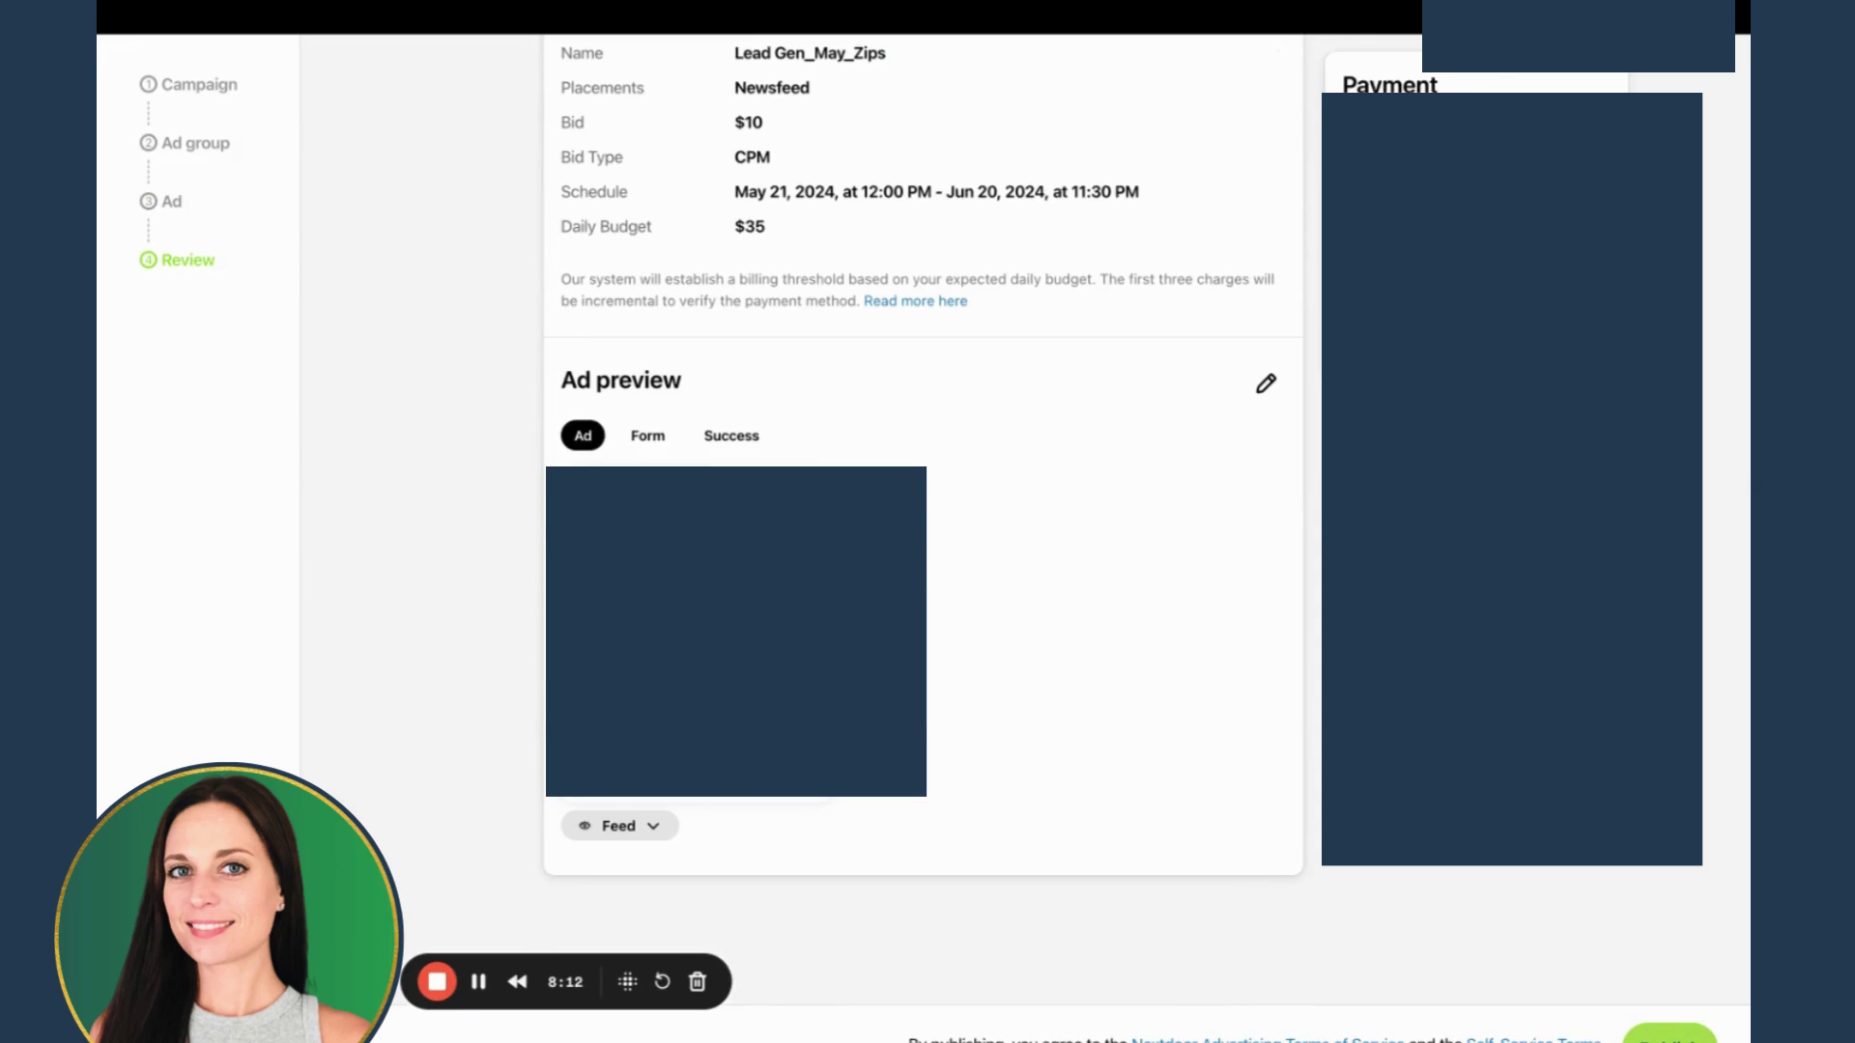
Publish the Lead Gen campaign from the Review page to start its creation.
click(1672, 1034)
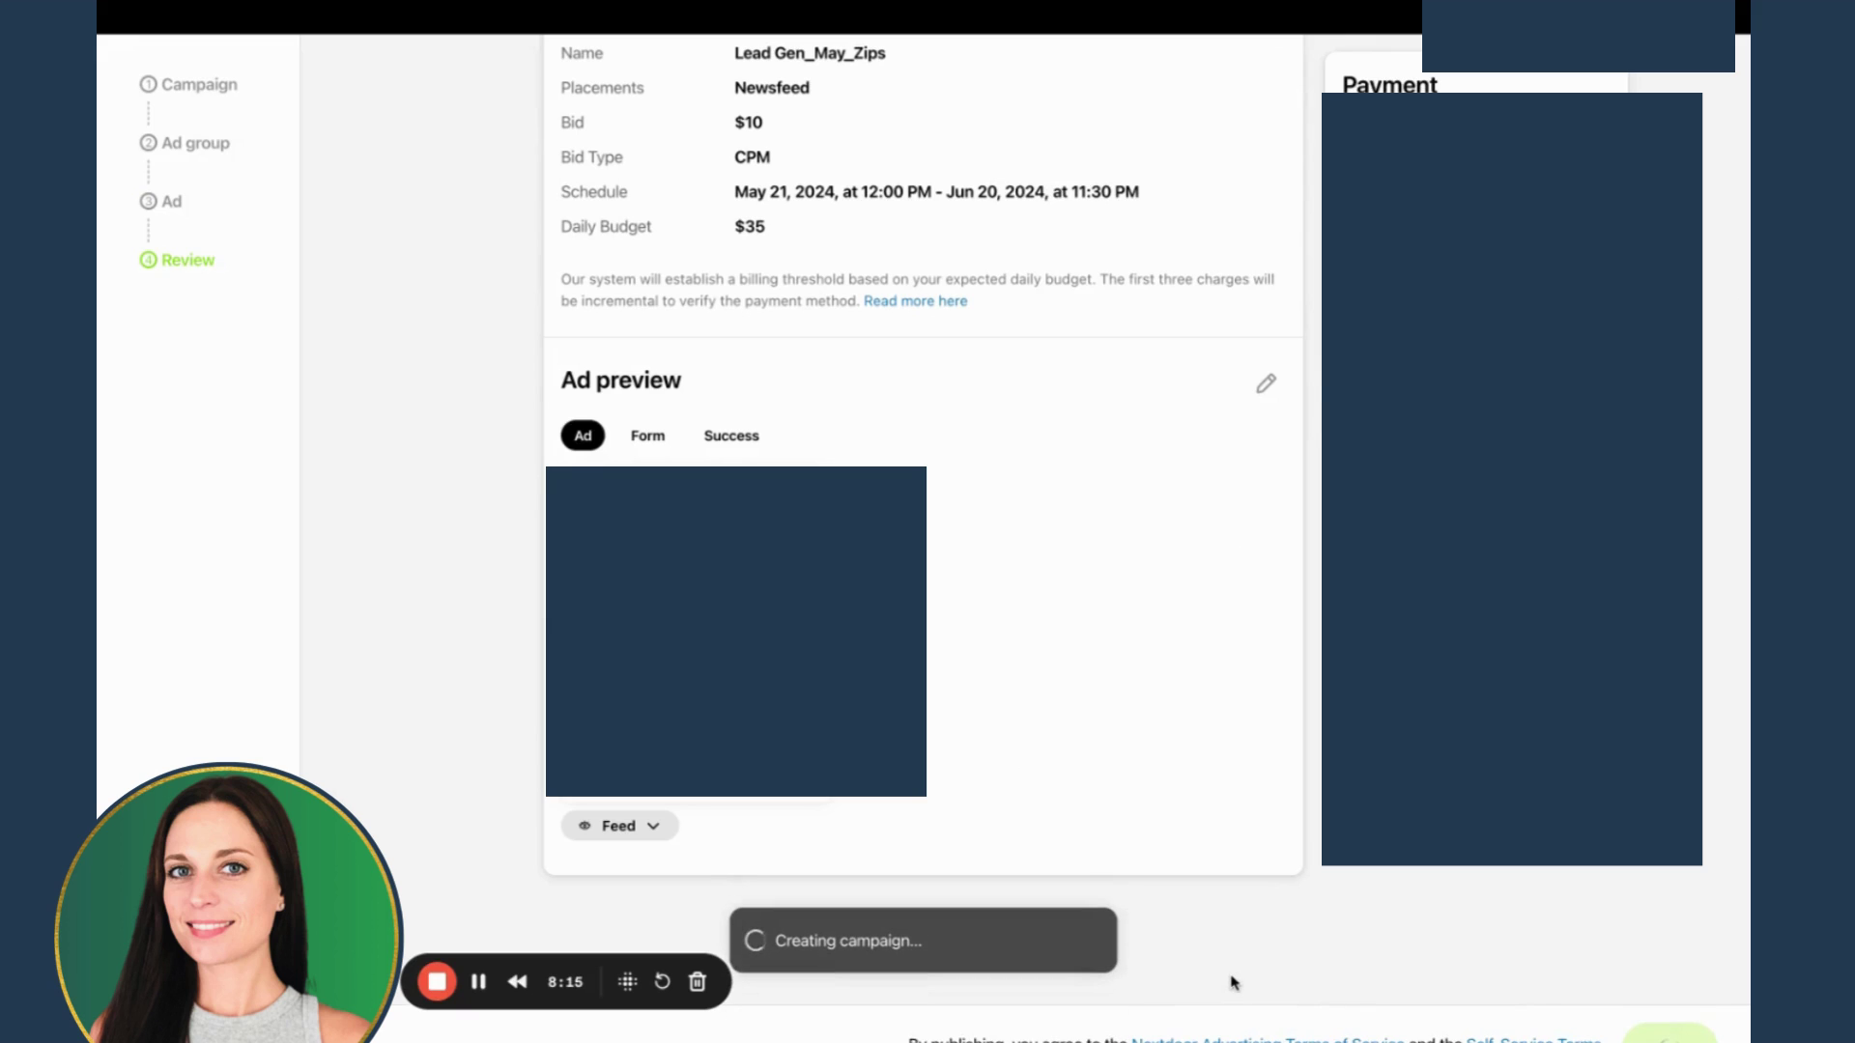